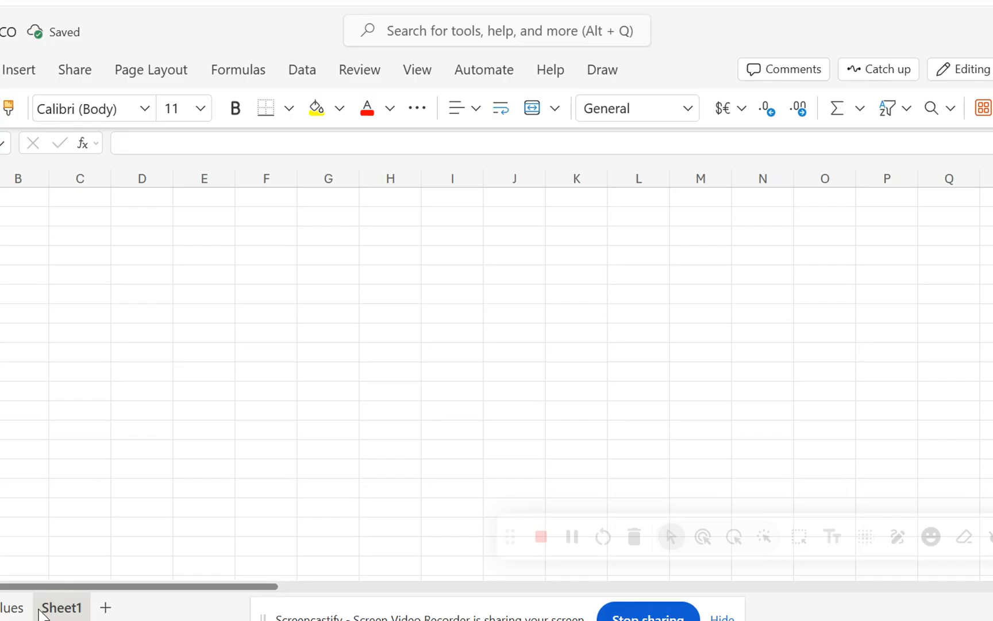
Rename Sheet1 with the first staff member's name.
{"action": "right_click", "coordinate": [40, 614]}
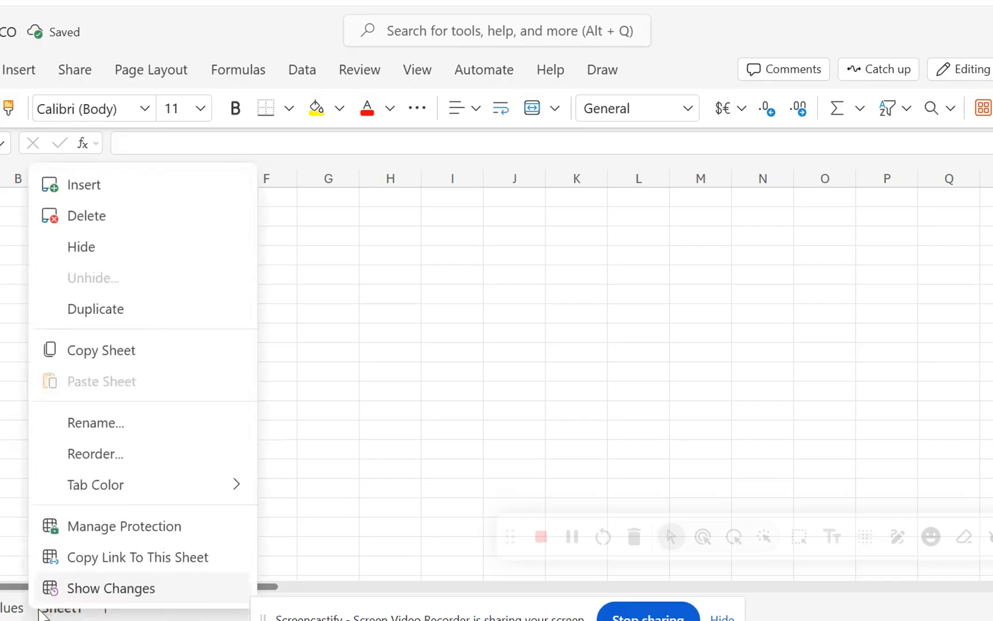
{"action": "left_click", "coordinate": [107, 428]}
{"action": "type", "text": "OKussick"}
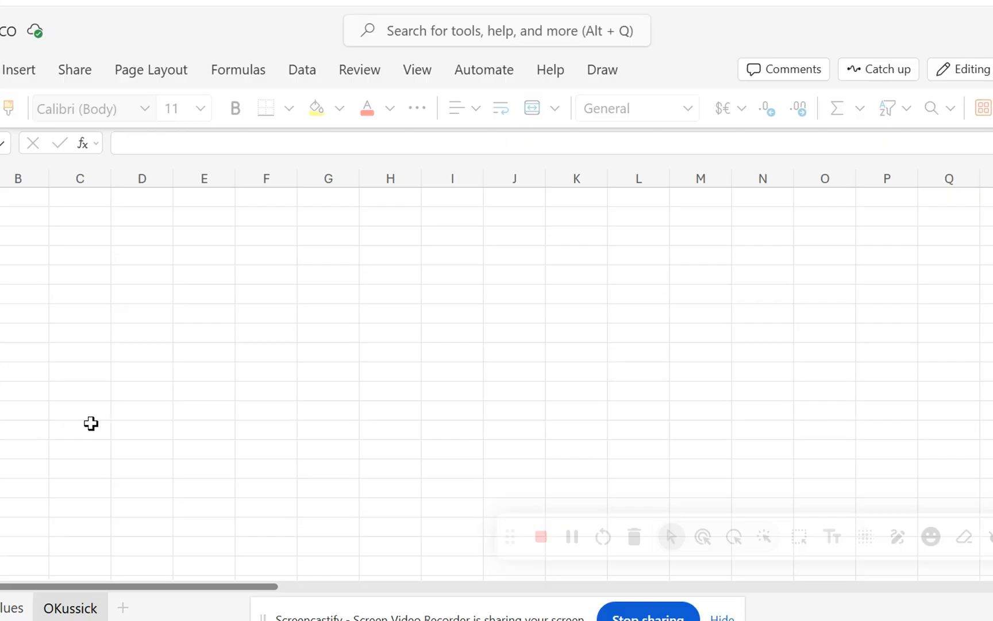
{"action": "left_click", "coordinate": [64, 486]}
Add a new worksheet and rename it with the second staff member's name.
{"action": "left_click", "coordinate": [120, 610]}
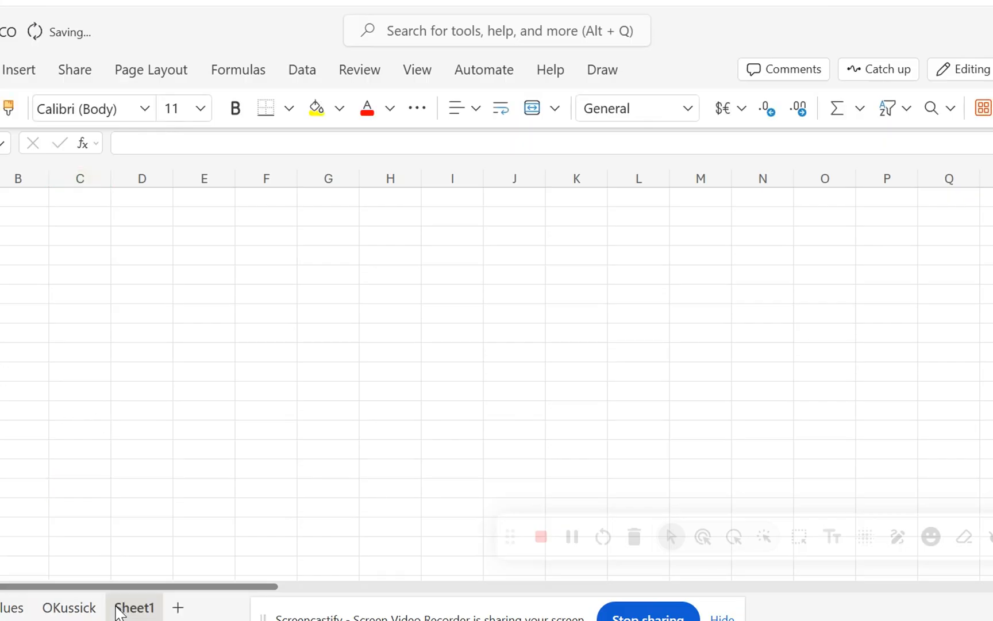
{"action": "right_click", "coordinate": [121, 608]}
{"action": "left_click", "coordinate": [147, 434]}
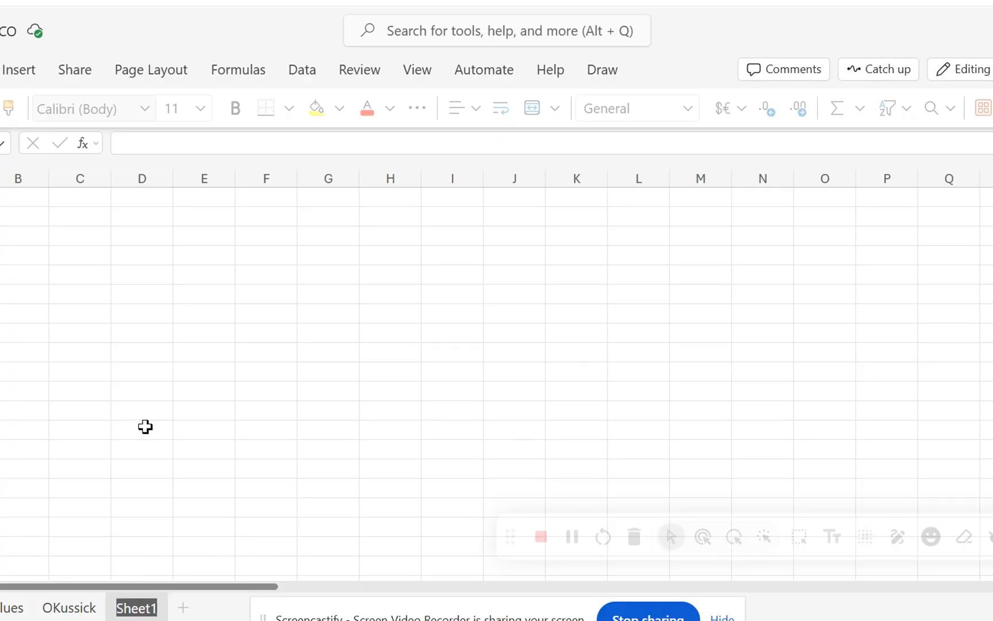
{"action": "type", "text": "Forman"}
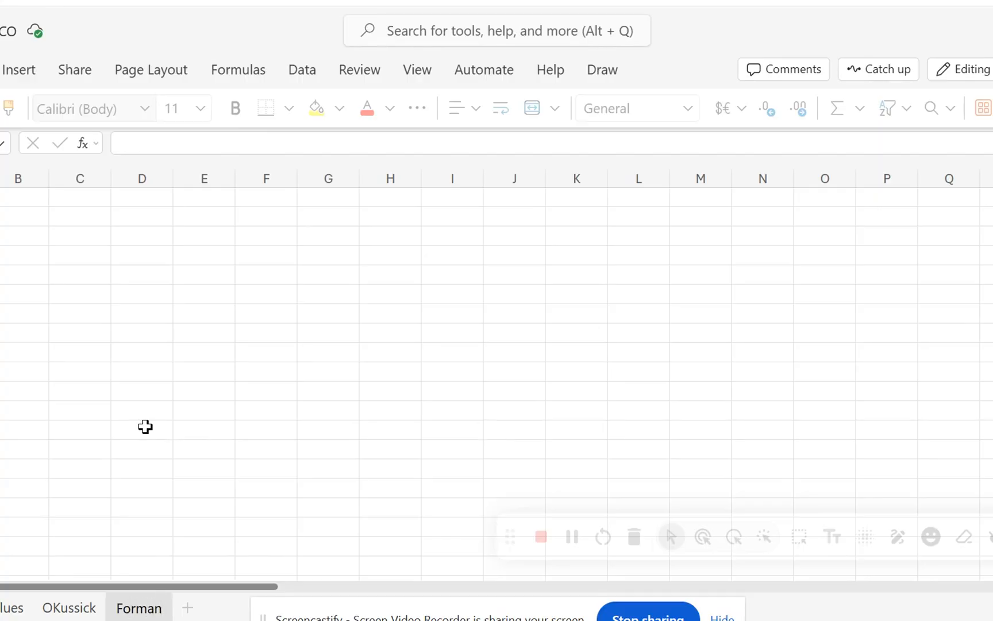
{"action": "left_click", "coordinate": [146, 426]}
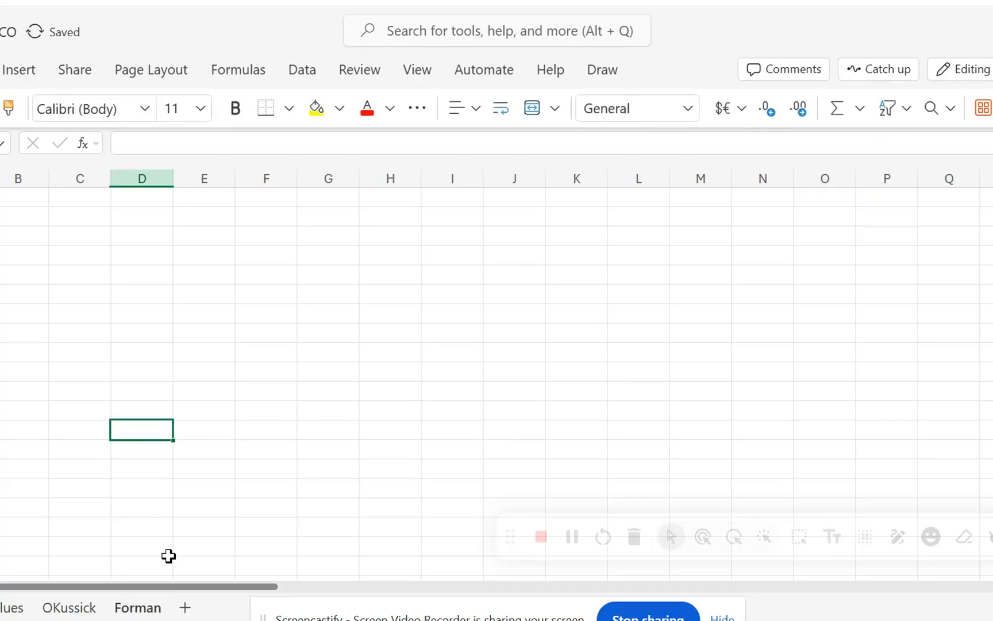
Add another worksheet and rename it Totals.
{"action": "left_click", "coordinate": [188, 607]}
{"action": "right_click", "coordinate": [182, 604]}
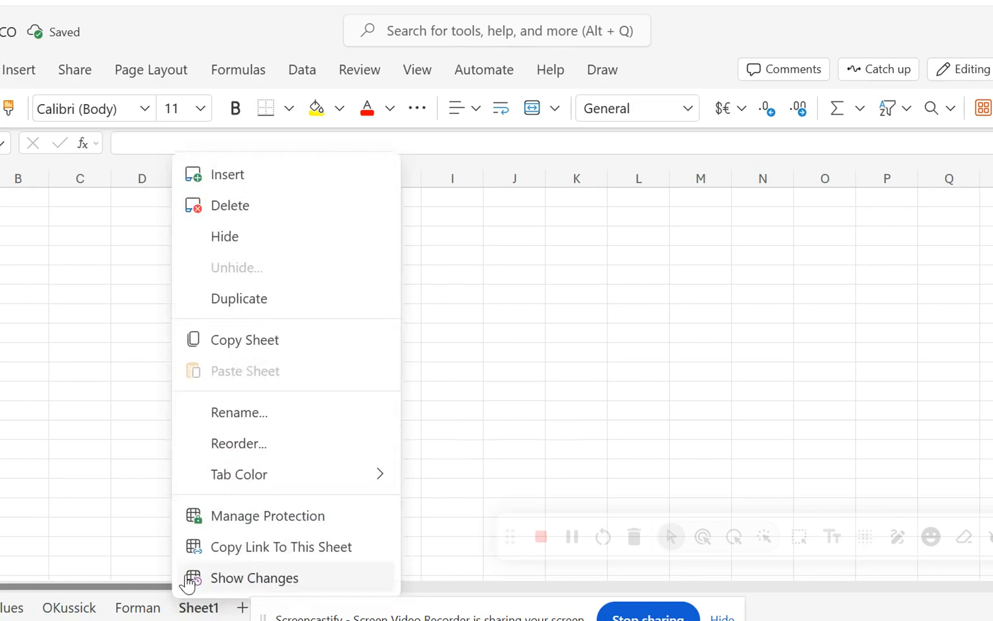
{"action": "left_click", "coordinate": [199, 410]}
{"action": "type", "text": "To"}
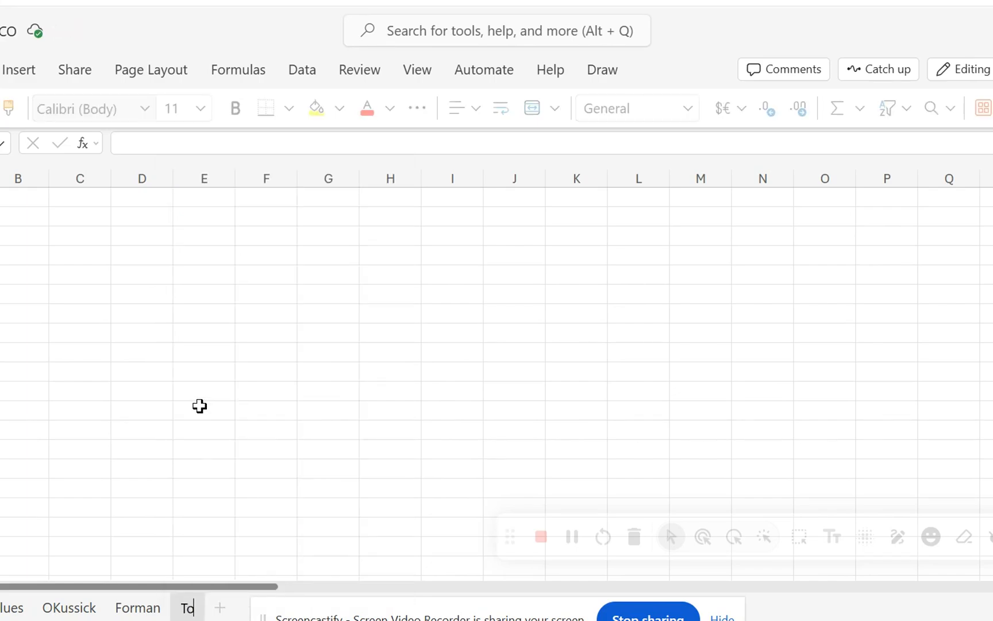
{"action": "type", "text": "tals"}
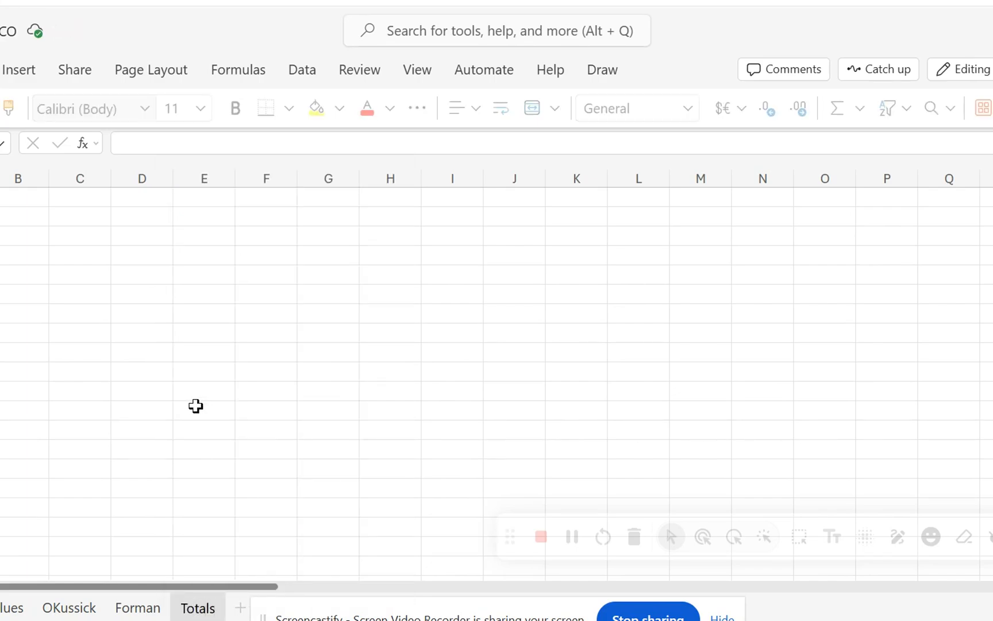
{"action": "left_click", "coordinate": [195, 406]}
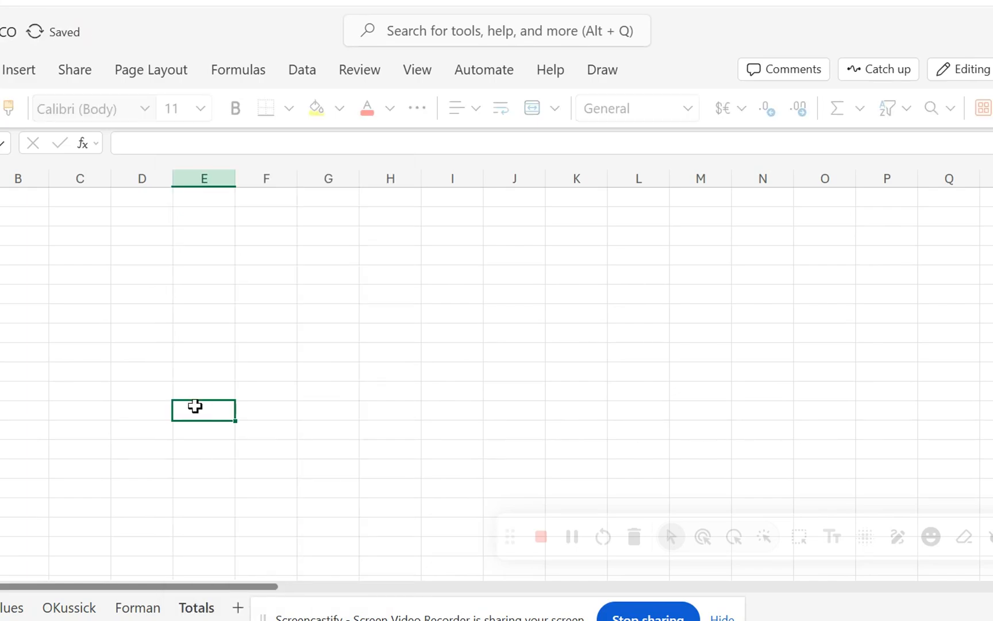
Copy header row B3:T3 from the CICO Master copy in Google Sheets and paste it at B3 of the first staff member's Excel sheet.
{"action": "left_click", "coordinate": [60, 610]}
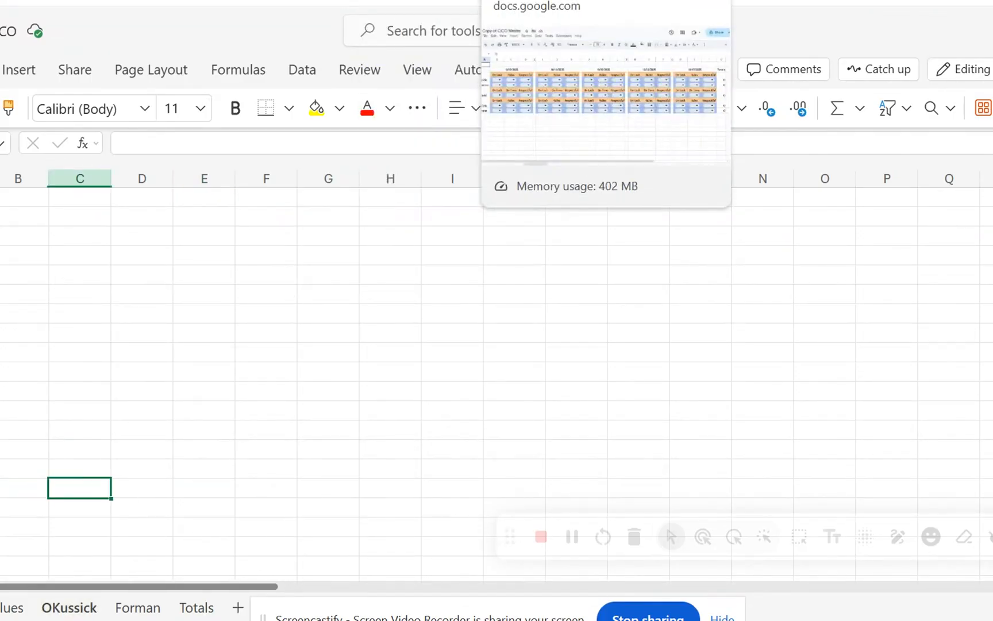
{"action": "left_click", "coordinate": [540, 2]}
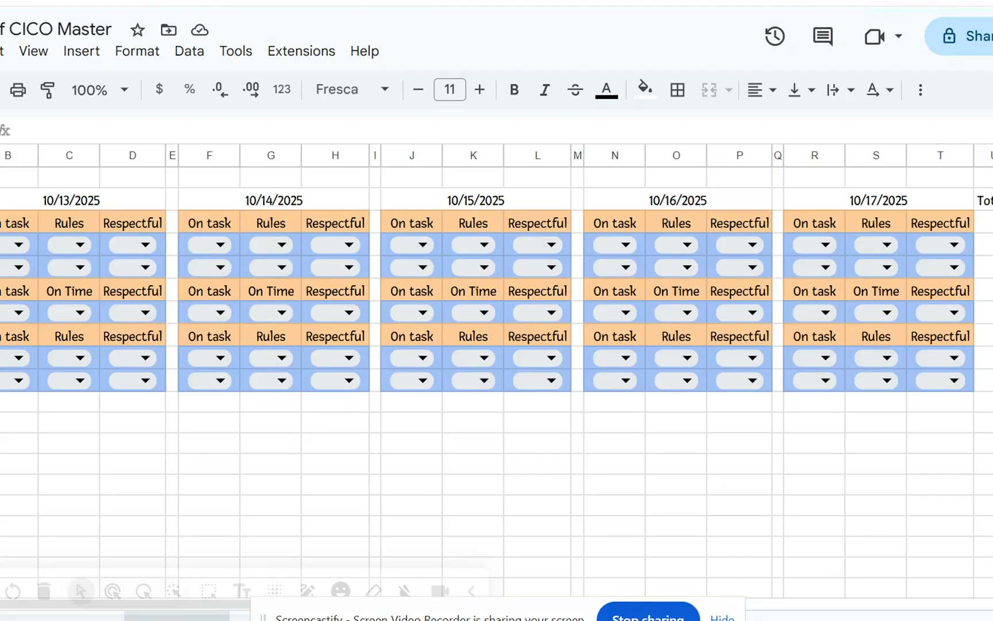
{"action": "left_click_drag", "start_coordinate": [9, 227], "coordinate": [947, 229]}
{"action": "key", "text": "ctrl+c"}
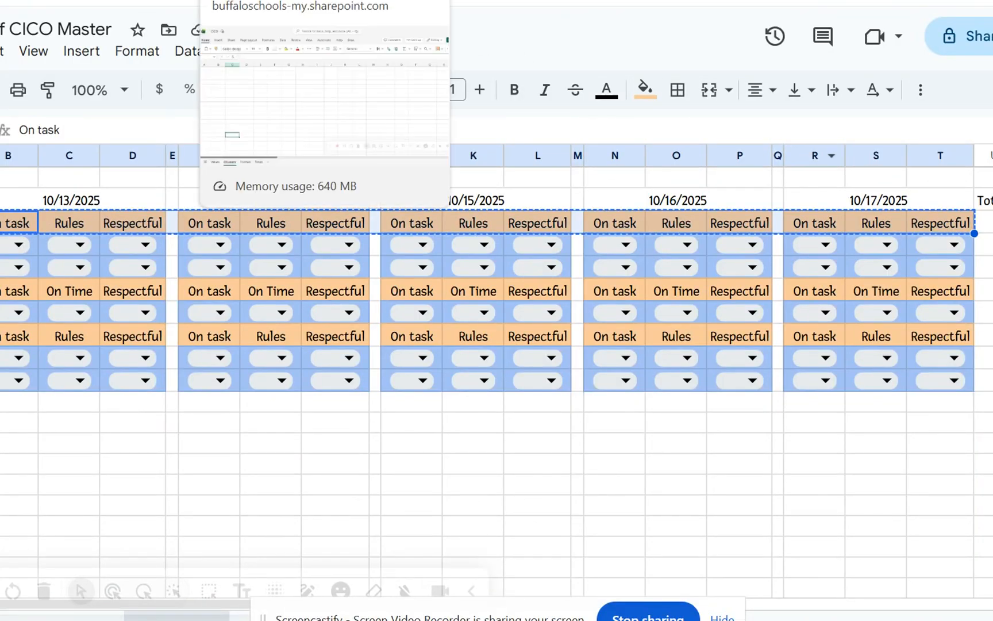
{"action": "left_click", "coordinate": [325, 1]}
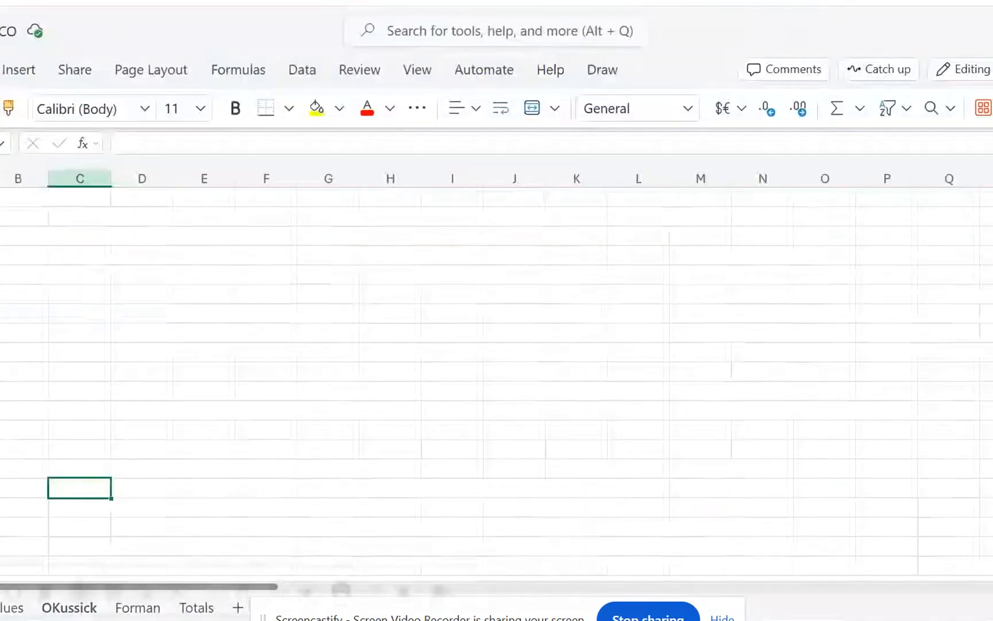
{"action": "left_click", "coordinate": [6, 235]}
{"action": "key", "text": "ctrl+v"}
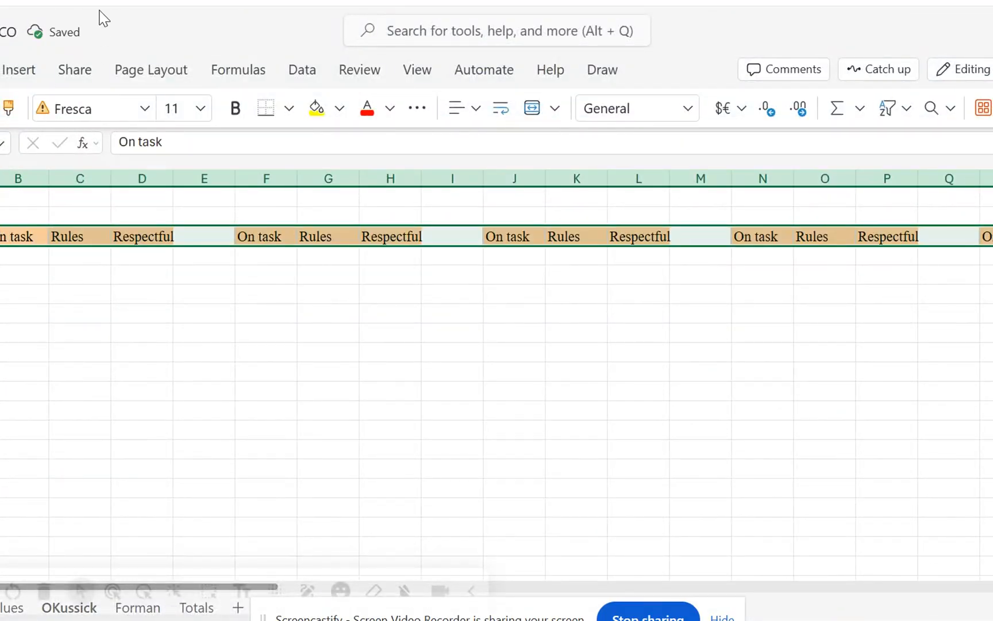
Copy the student names column from the CICO Master copy in Google Sheets and paste it into column A of the Excel sheet.
{"action": "left_click", "coordinate": [501, 2]}
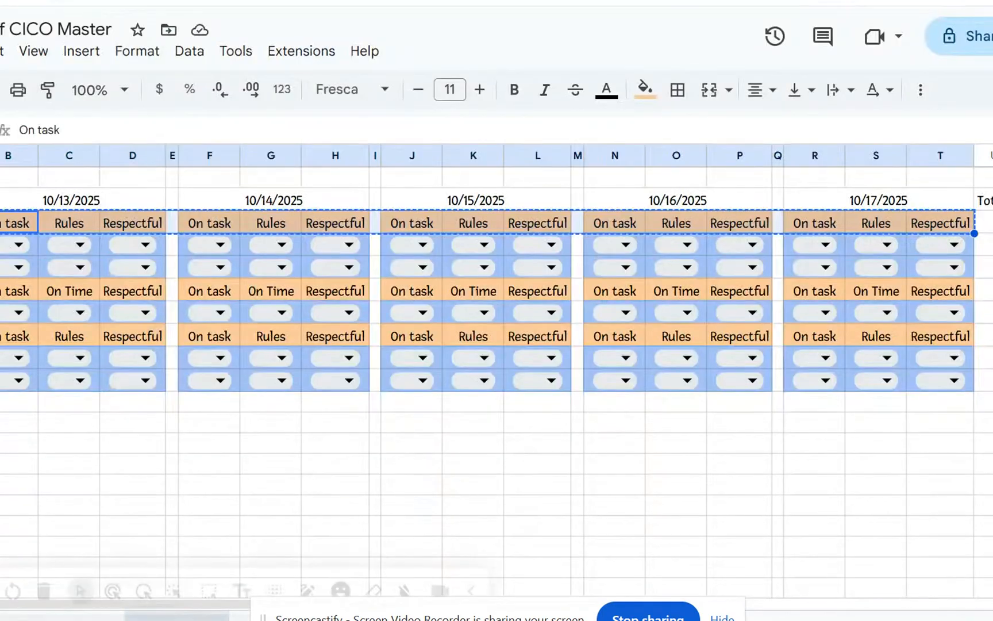
{"action": "left_click", "coordinate": [0, 223]}
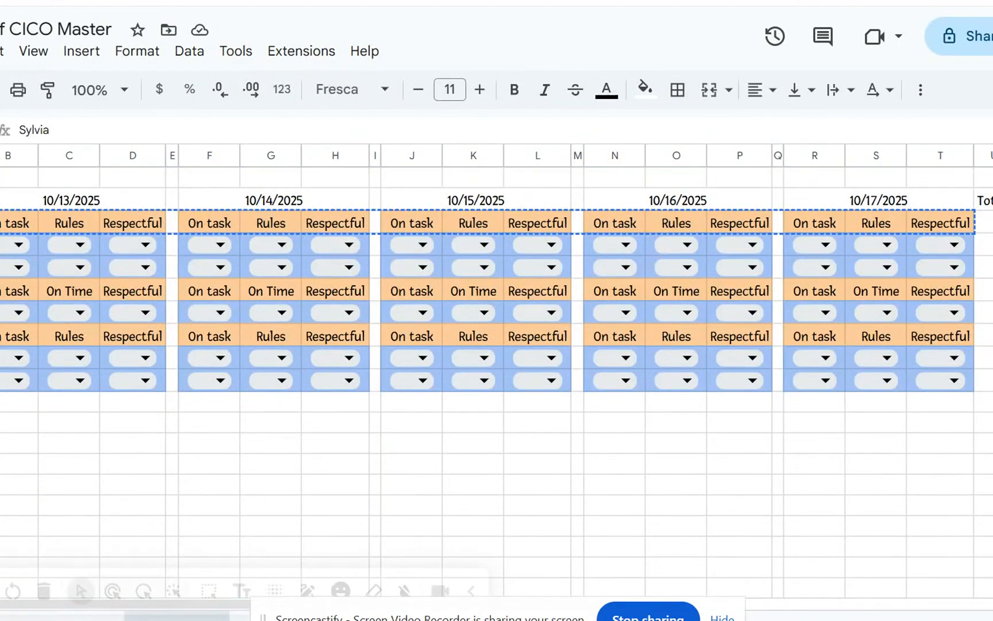
{"action": "key", "text": "Escape"}
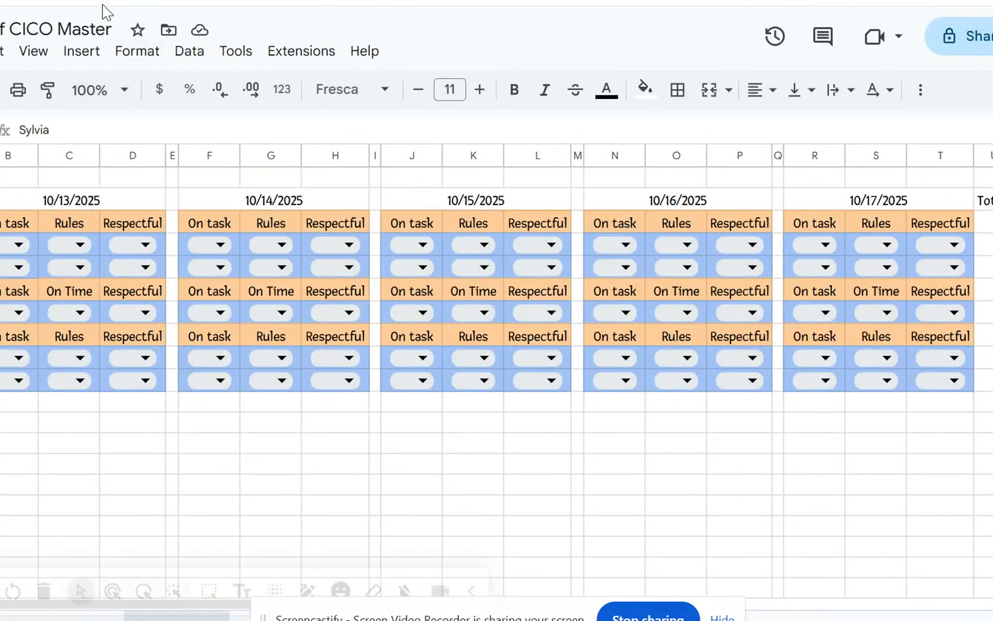
{"action": "key", "text": "ctrl+Tab"}
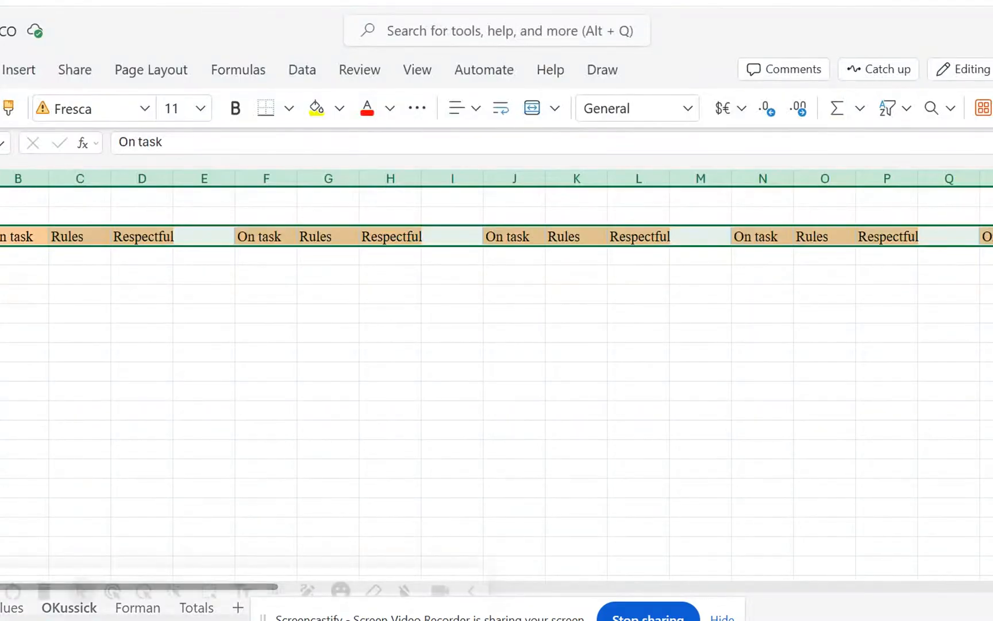
{"action": "left_click", "coordinate": [0, 255]}
{"action": "key", "text": "ctrl+v"}
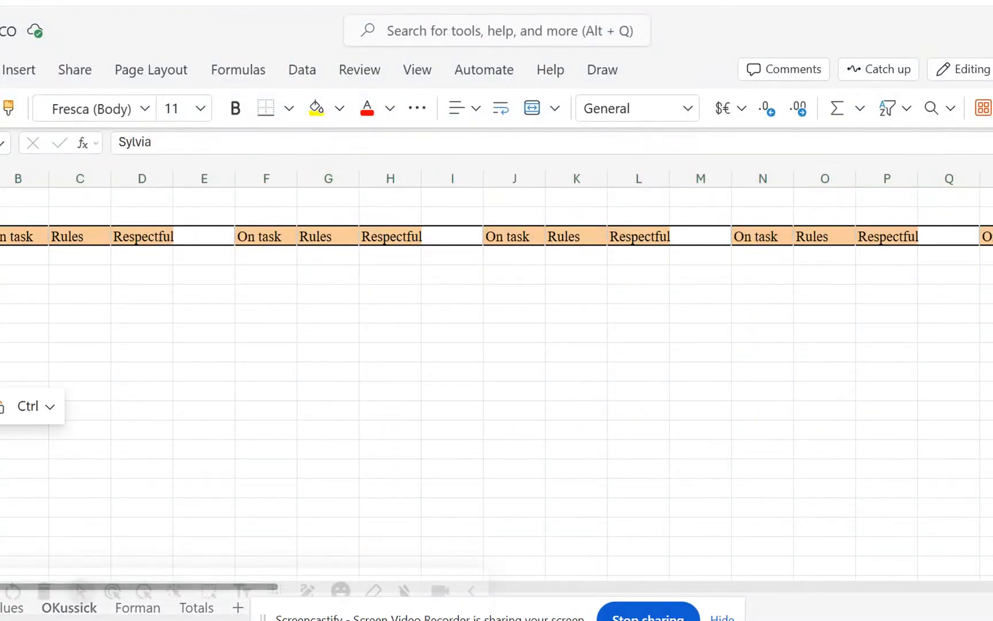
{"action": "left_click", "coordinate": [84, 314]}
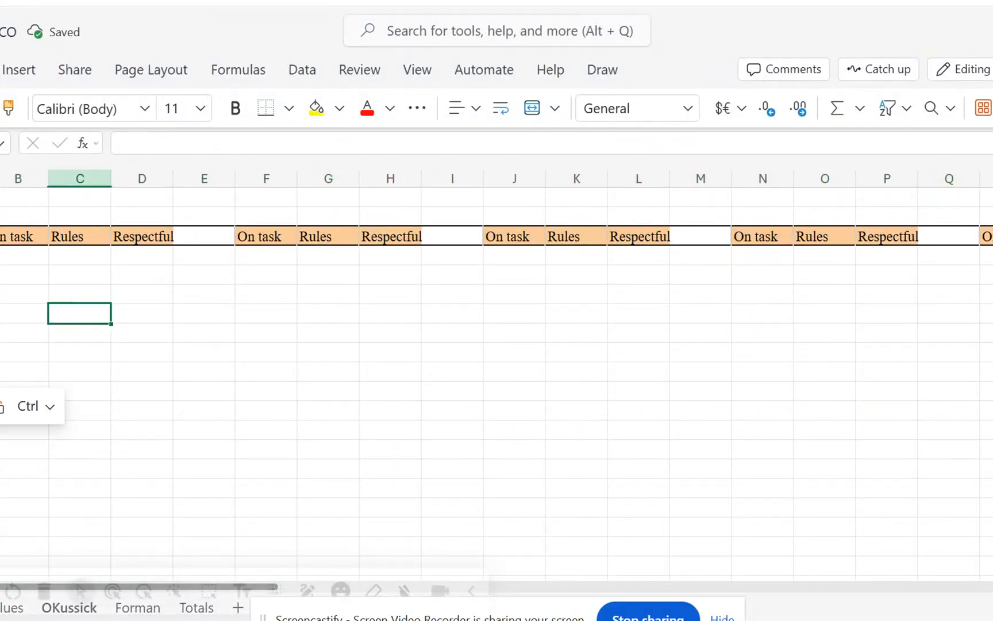
Copy the row 3 headers and paste them into rows 6 and 8.
{"action": "left_click", "coordinate": [0, 236]}
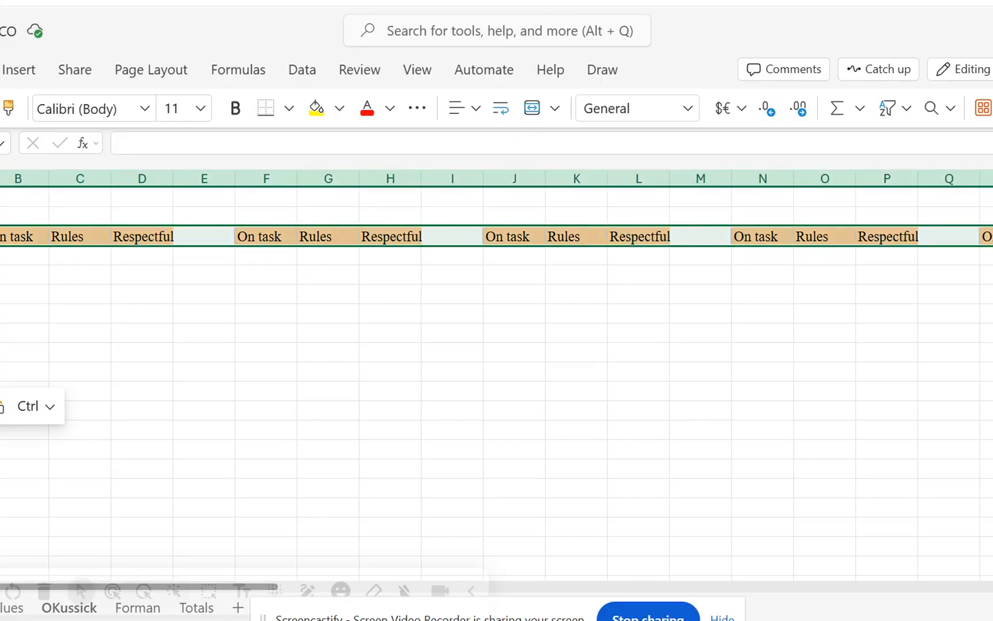
{"action": "key", "text": "ctrl+c"}
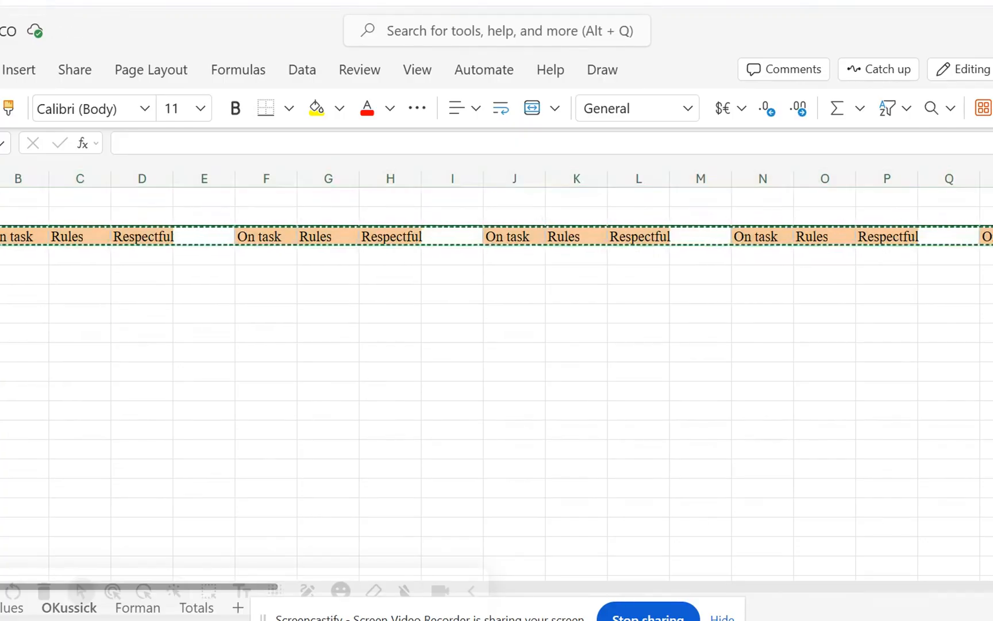
{"action": "key", "text": "ctrl+v"}
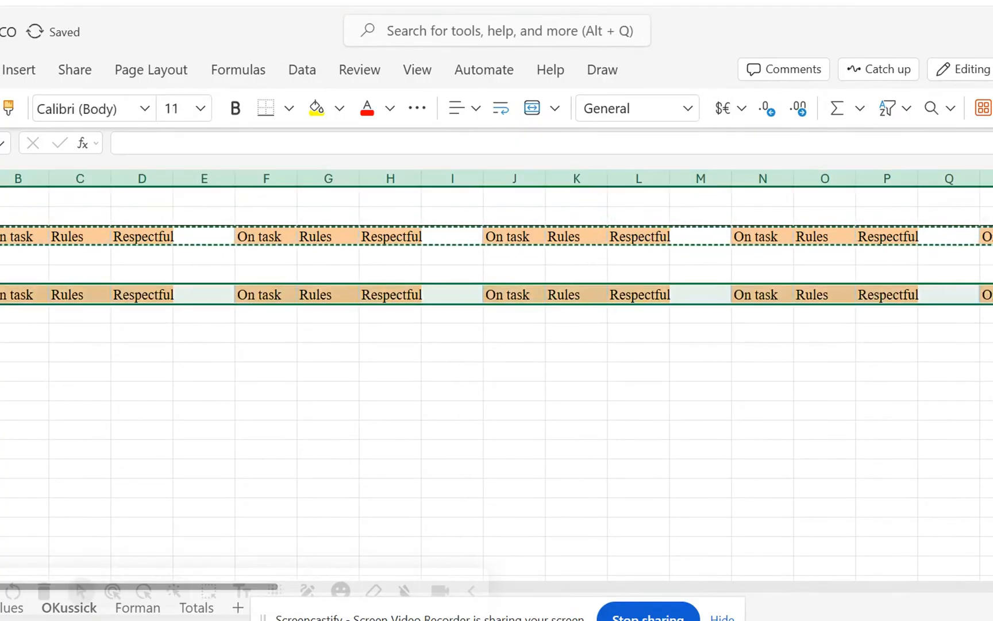
{"action": "left_click", "coordinate": [0, 333]}
{"action": "key", "text": "ctrl+v"}
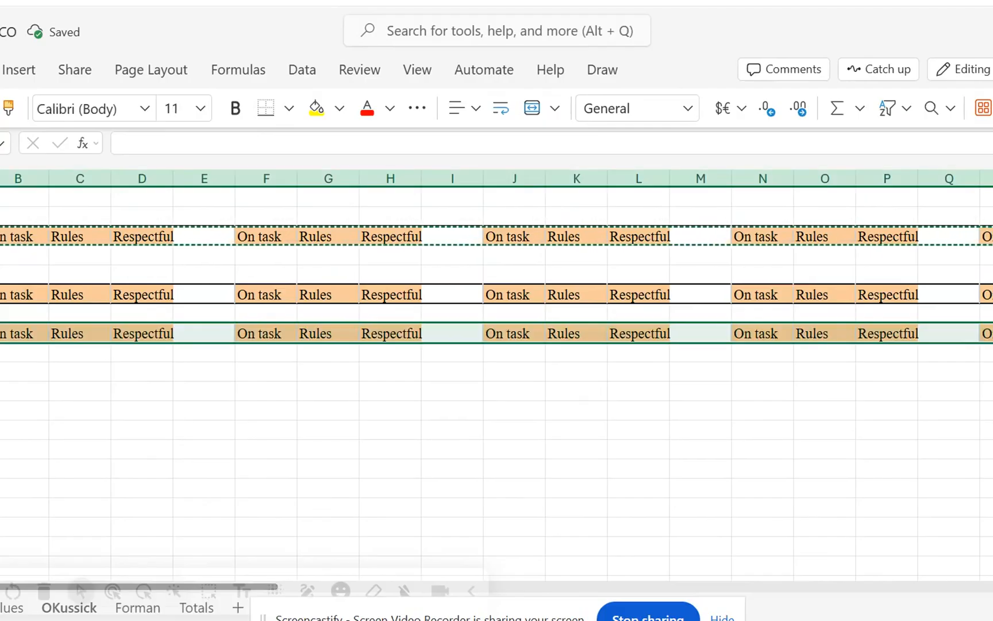
{"action": "left_click", "coordinate": [104, 405]}
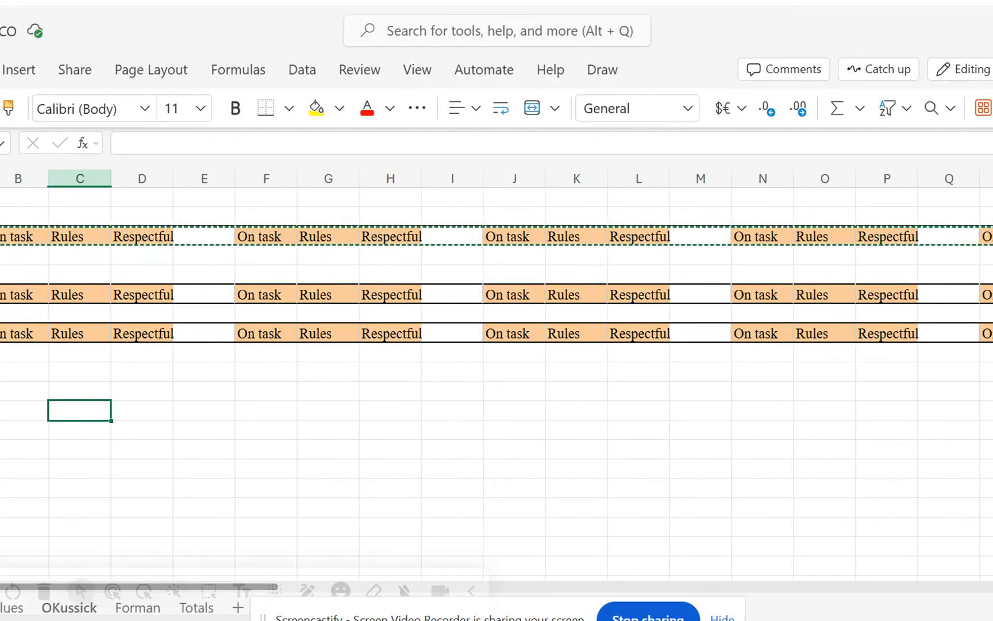
Narrow the blank spacer columns E, I, M and Q between the header groups.
{"action": "left_click", "coordinate": [280, 383]}
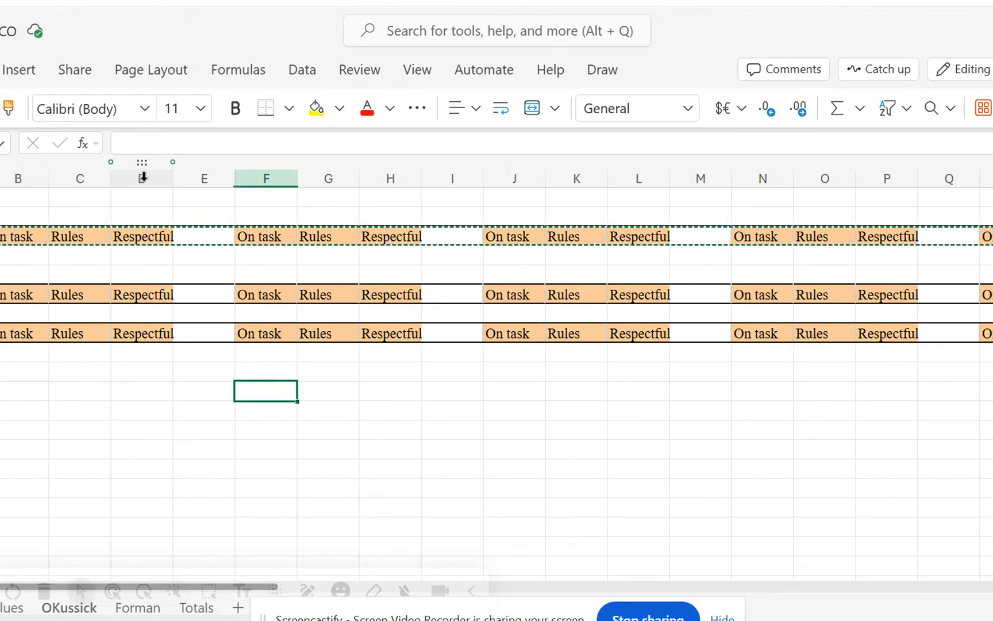
{"action": "left_click_drag", "start_coordinate": [234, 179], "coordinate": [194, 173]}
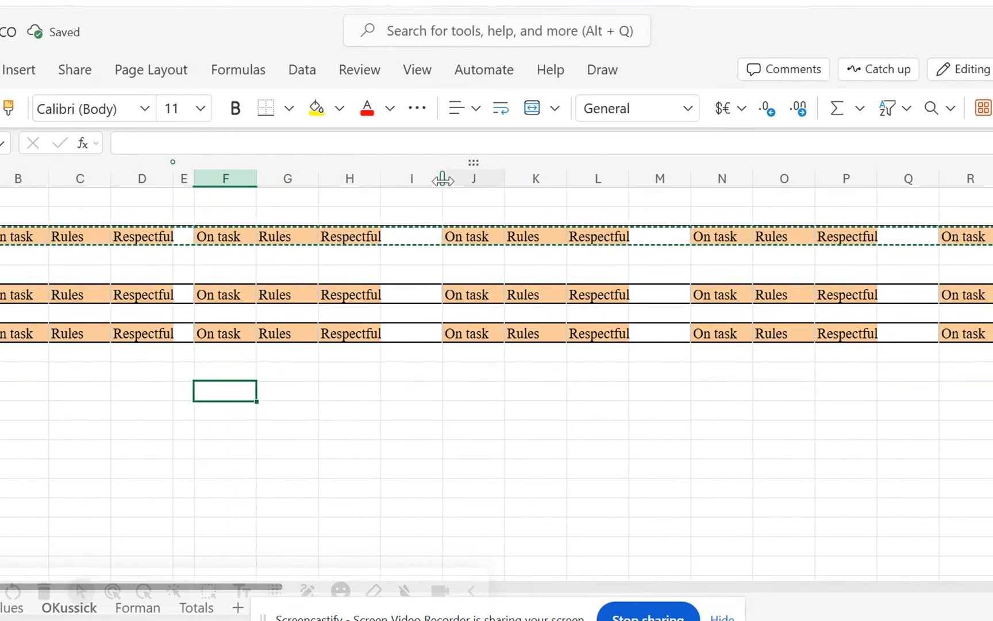
{"action": "left_click_drag", "start_coordinate": [442, 179], "coordinate": [403, 179]}
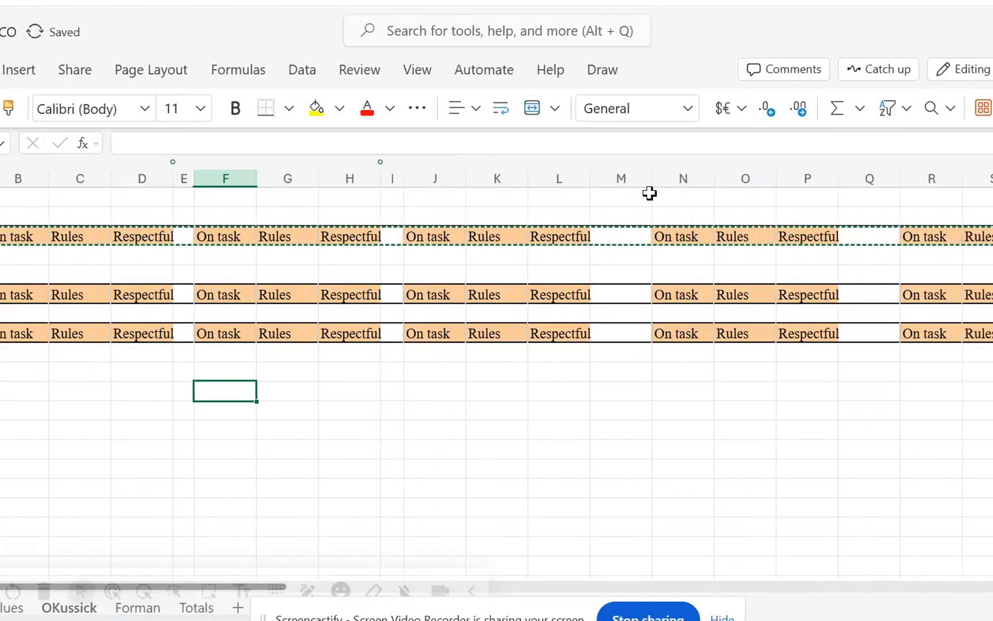
{"action": "left_click_drag", "start_coordinate": [651, 177], "coordinate": [617, 178]}
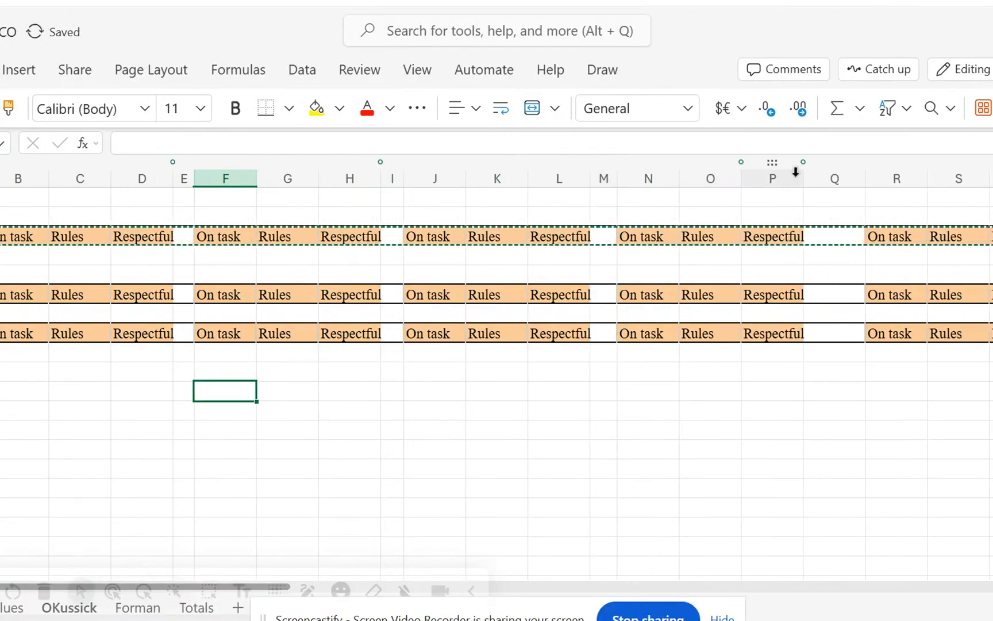
{"action": "left_click_drag", "start_coordinate": [865, 178], "coordinate": [838, 179]}
Enter a Total heading beyond the last group of header columns.
{"action": "left_click", "coordinate": [992, 178]}
{"action": "type", "text": "Totals"}
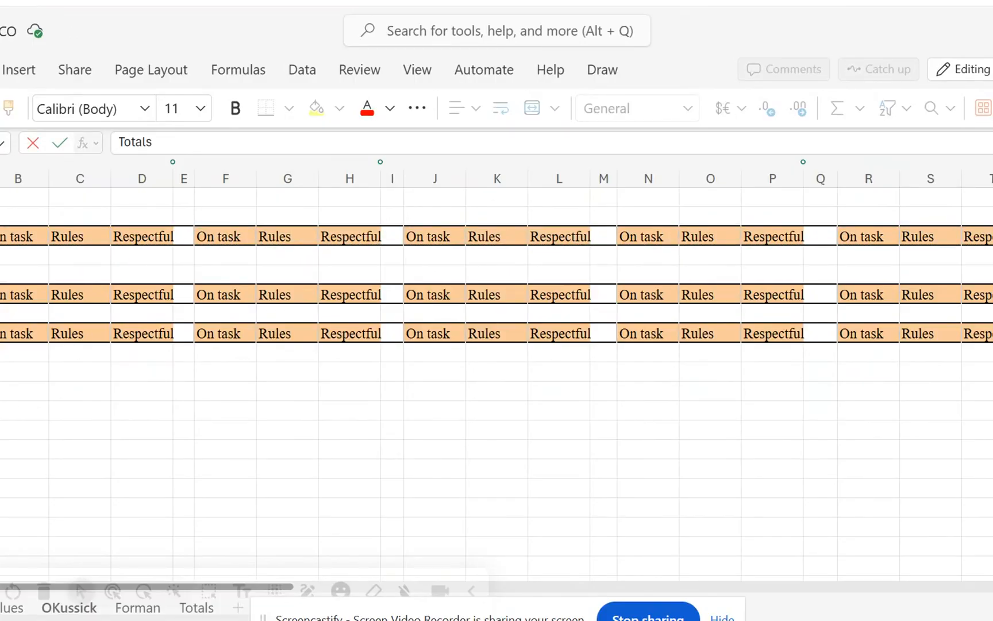
{"action": "key", "text": "Return"}
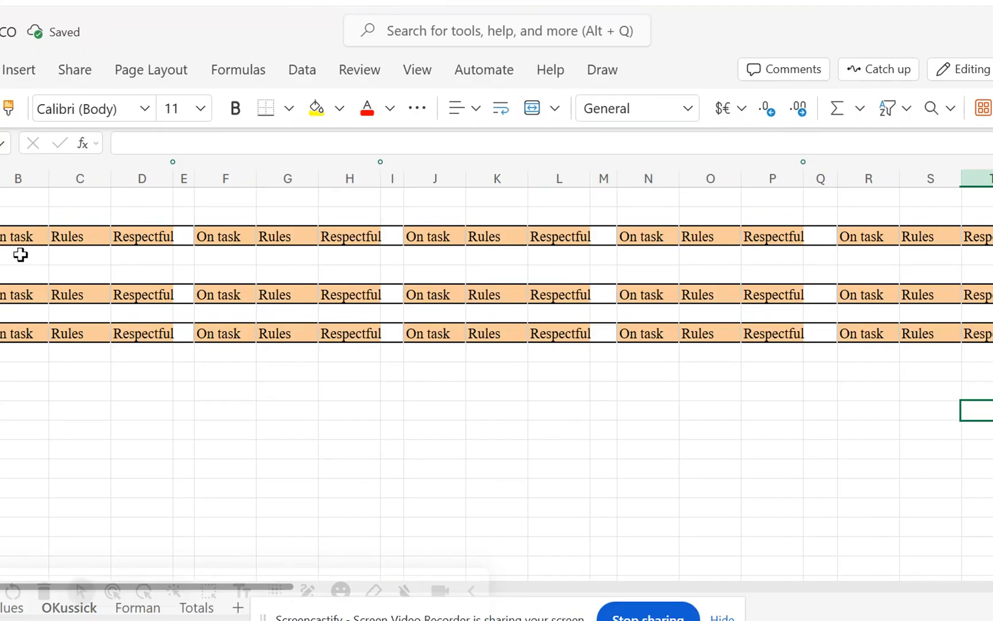
Enter the date 9/9/2026 in cell B2 above the first header group.
{"action": "left_click", "coordinate": [5, 212]}
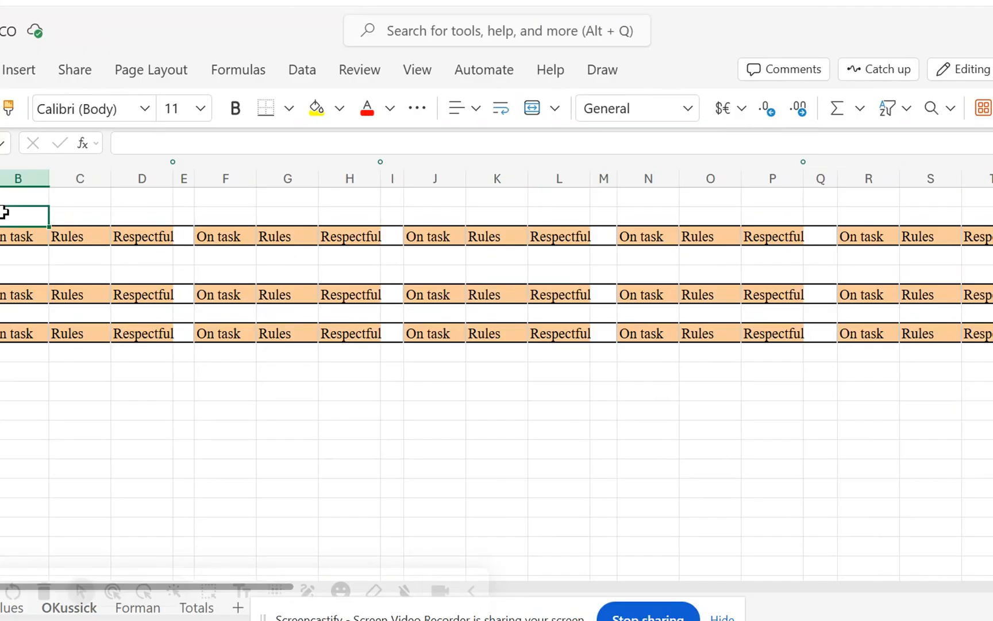
{"action": "type", "text": "09/09/26"}
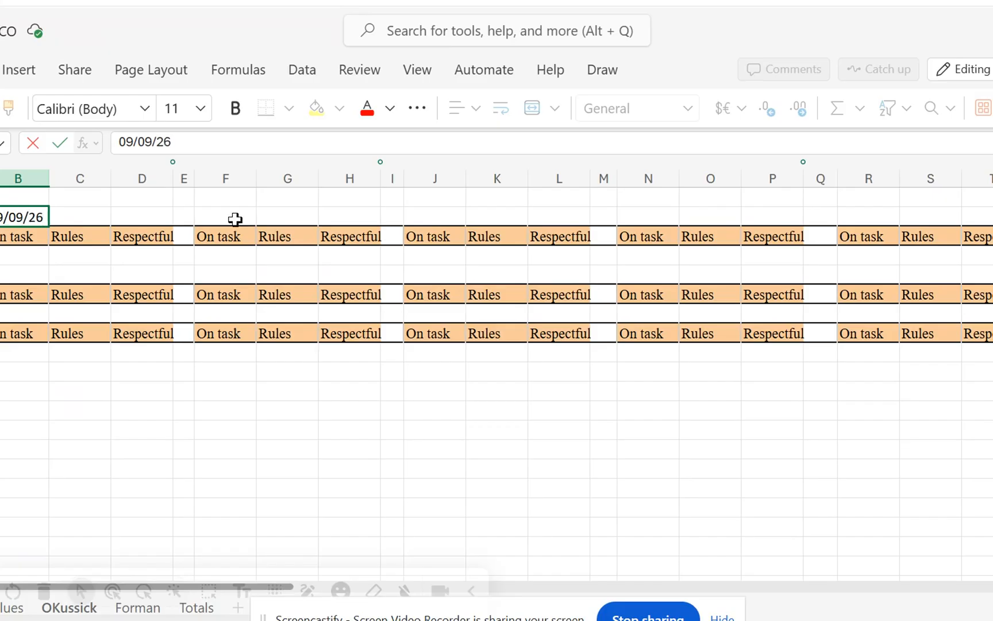
{"action": "left_click", "coordinate": [235, 219]}
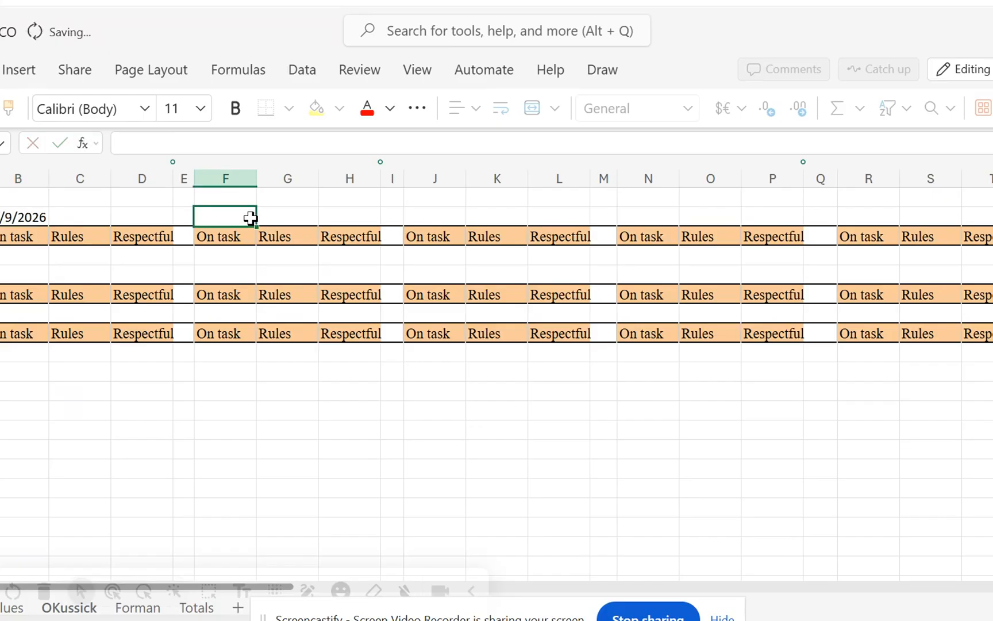
Enter the dates 9/10/2026 in F2, 9/11/2026 in J2, 9/12/2026 in N2 and 9/13/2026 in R2.
{"action": "type", "text": "09/10/26"}
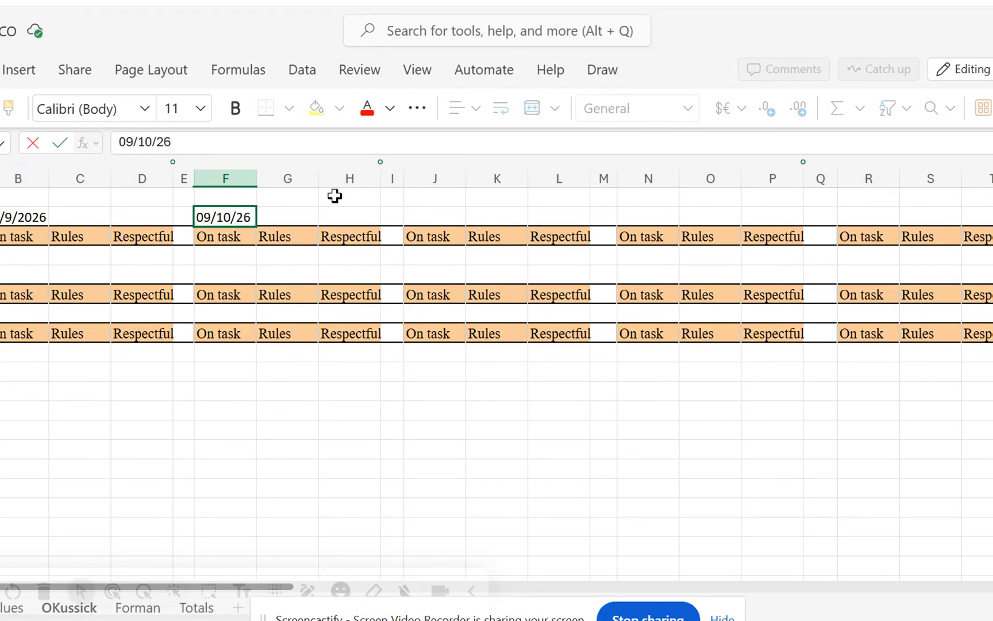
{"action": "left_click", "coordinate": [417, 217]}
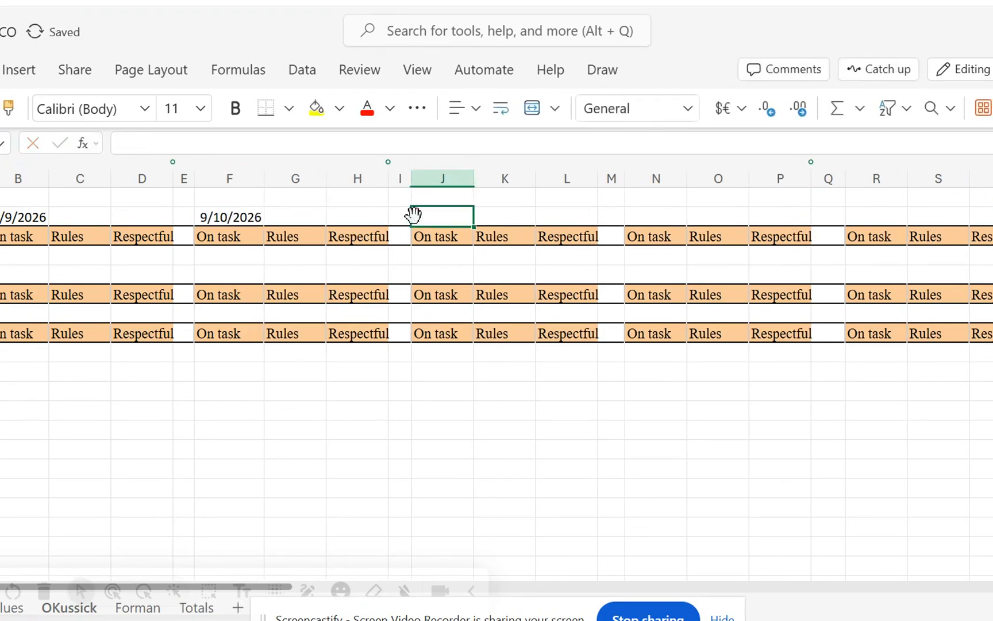
{"action": "type", "text": "09/11/26"}
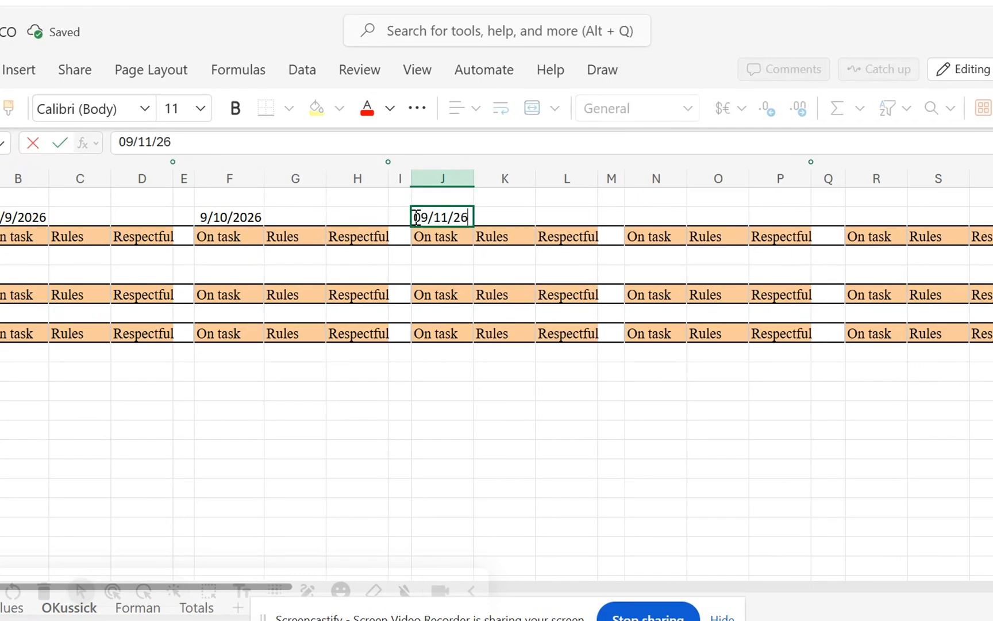
{"action": "left_click", "coordinate": [645, 214]}
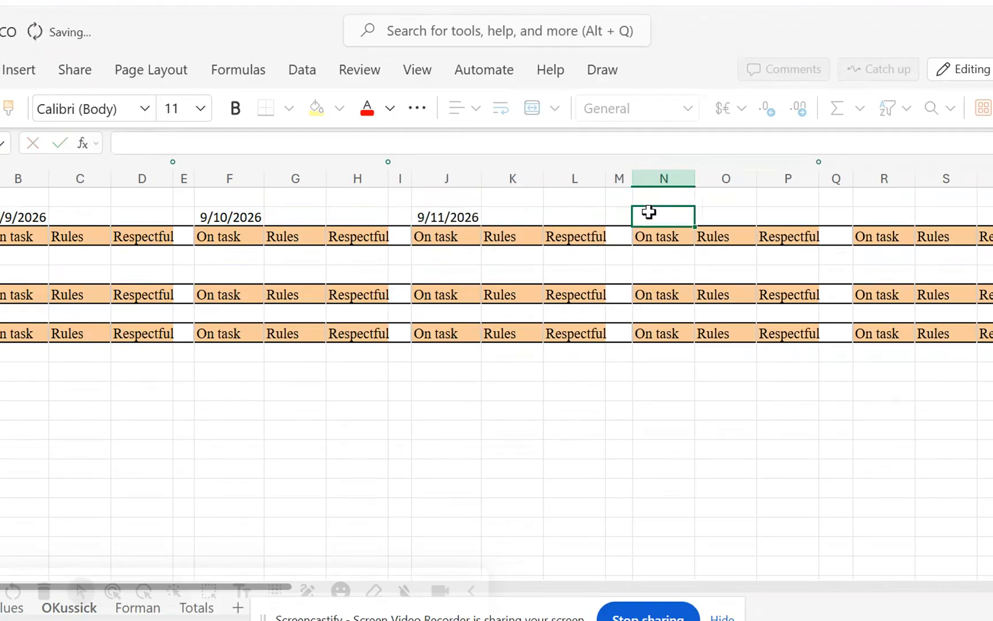
{"action": "type", "text": "09/12"}
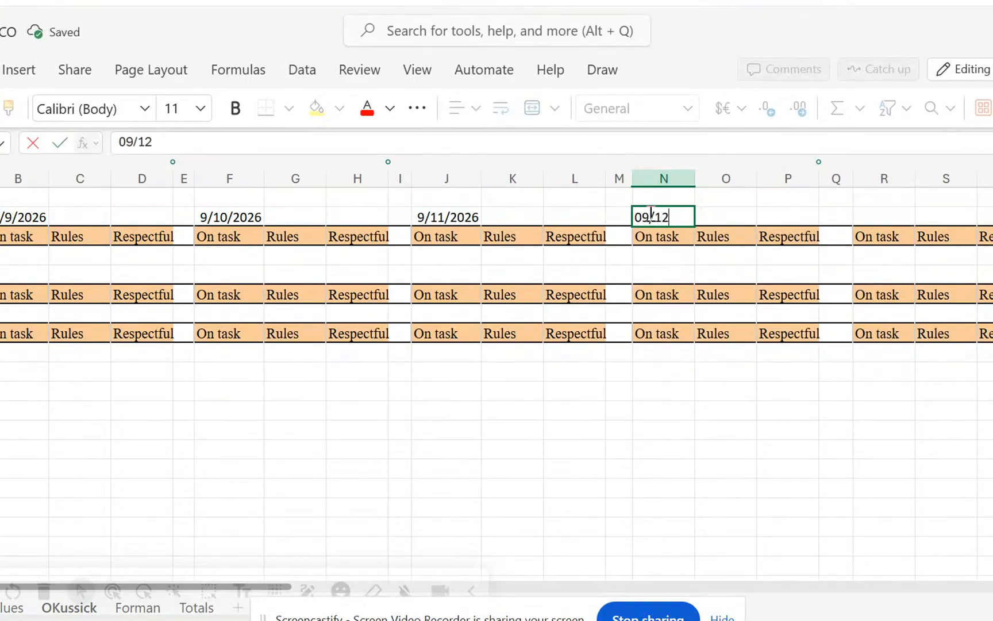
{"action": "type", "text": "/26"}
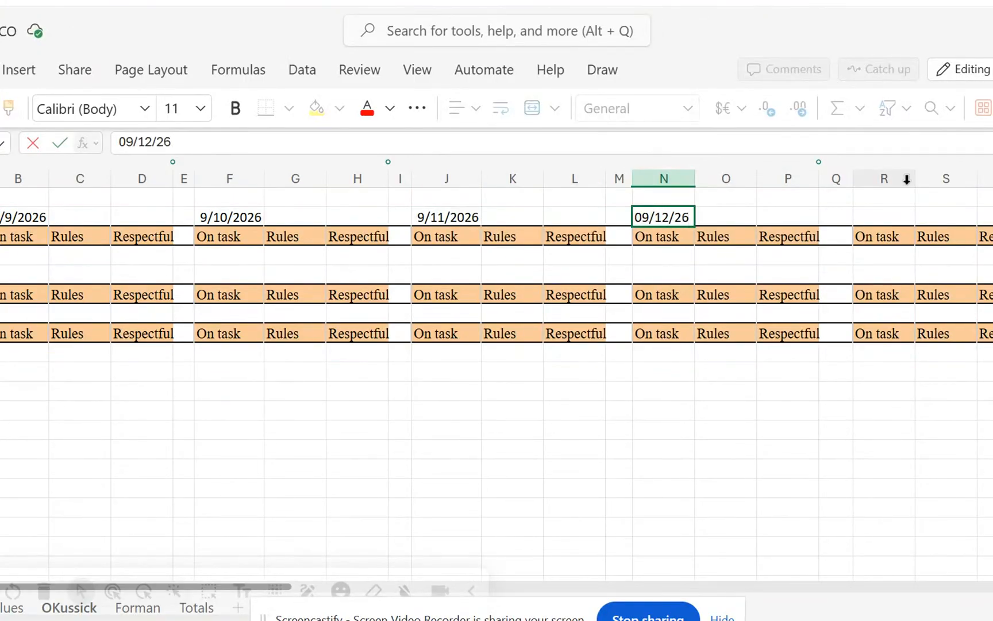
{"action": "left_click", "coordinate": [887, 219]}
{"action": "type", "text": "09"}
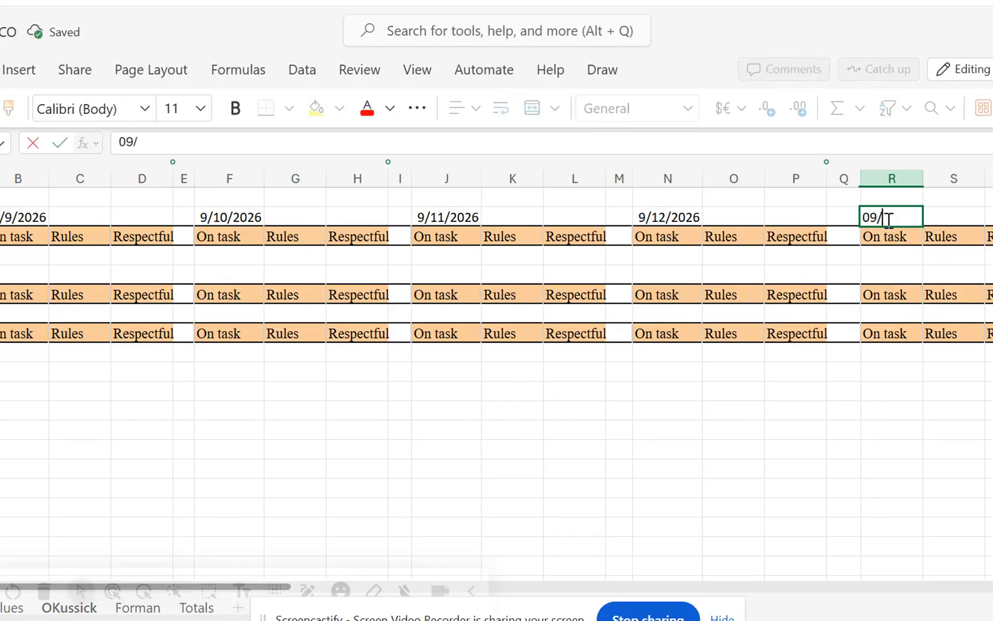
{"action": "type", "text": "/13/26"}
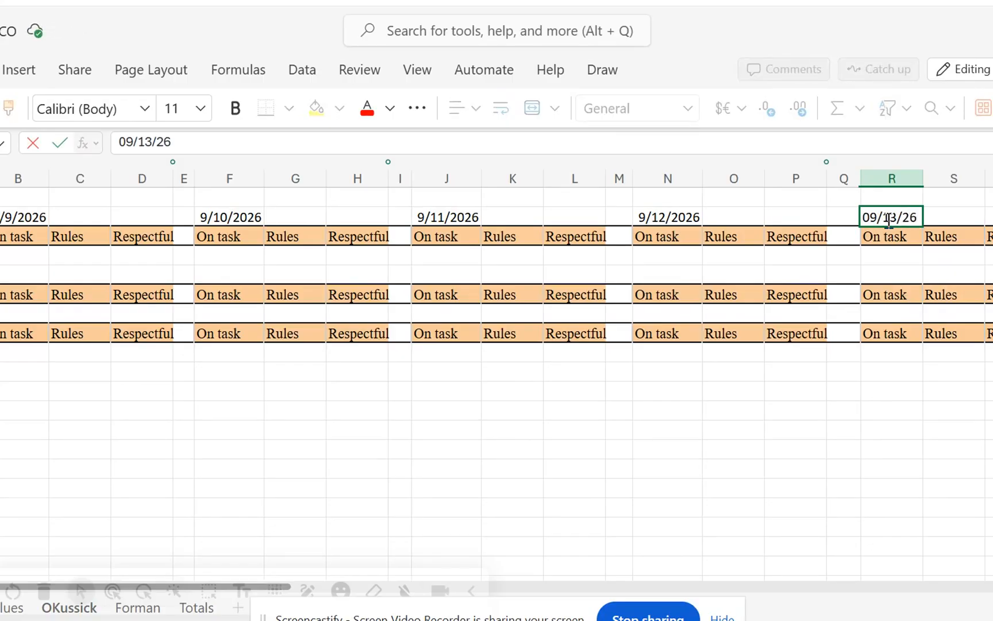
{"action": "left_click", "coordinate": [553, 386]}
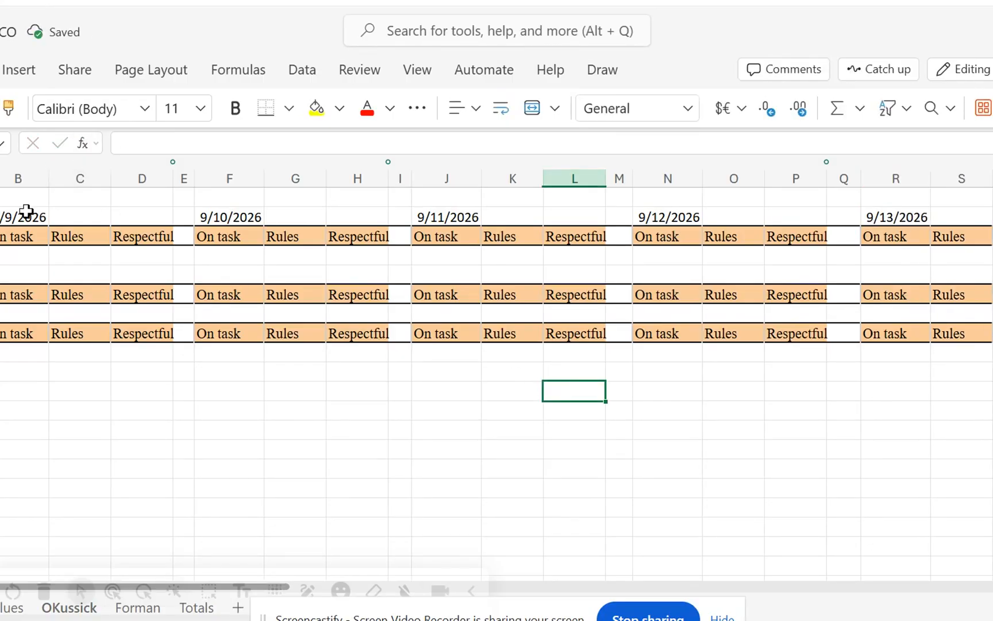
Merge cells B2:D2 and centre the date above the first header group.
{"action": "left_click_drag", "start_coordinate": [26, 211], "coordinate": [117, 211]}
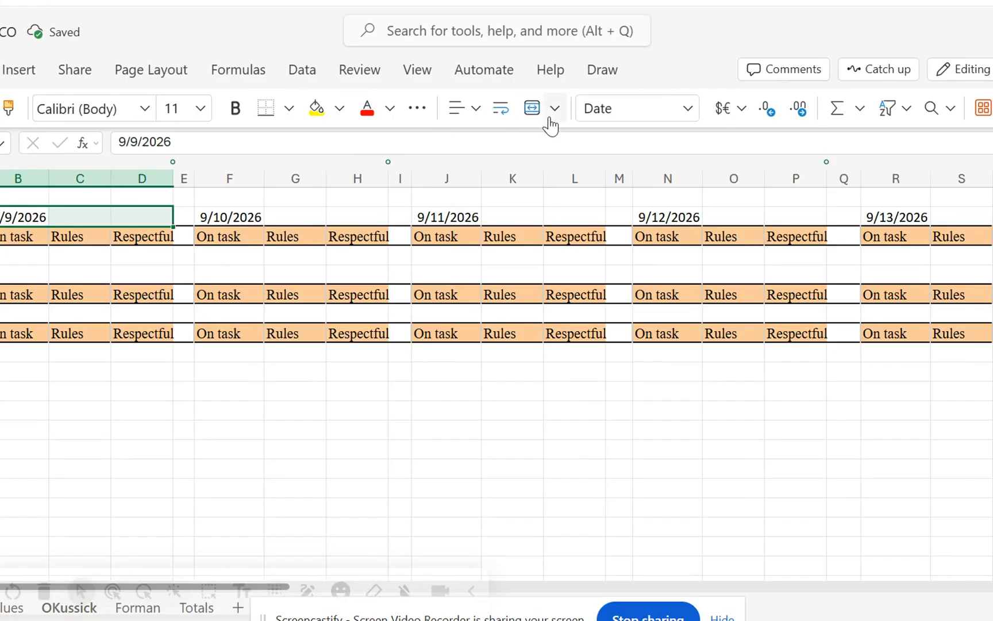
{"action": "left_click", "coordinate": [532, 109]}
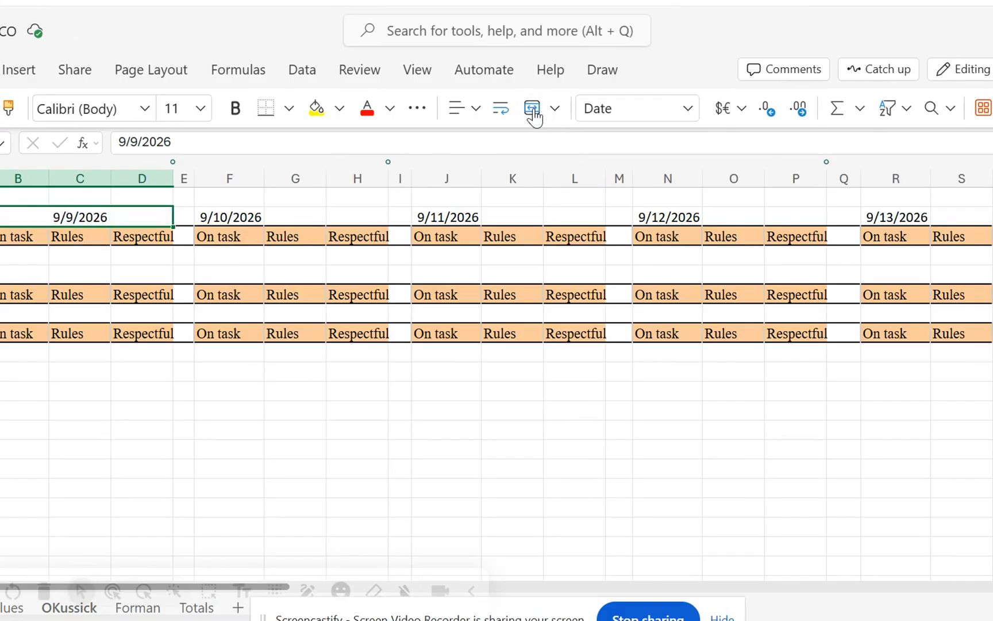
{"action": "left_click", "coordinate": [467, 115]}
{"action": "left_click", "coordinate": [505, 174]}
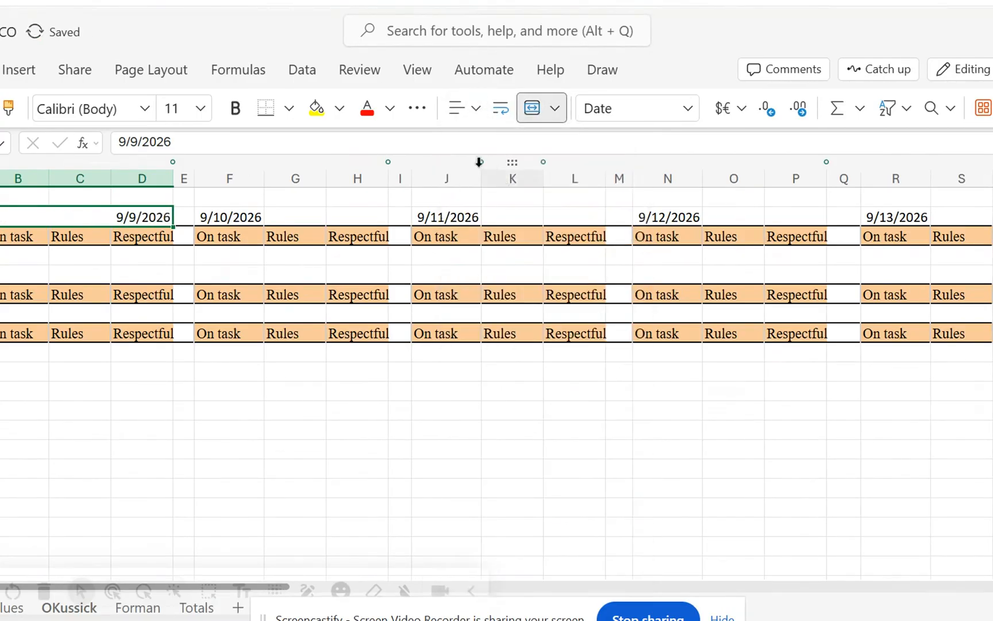
{"action": "left_click", "coordinate": [458, 108]}
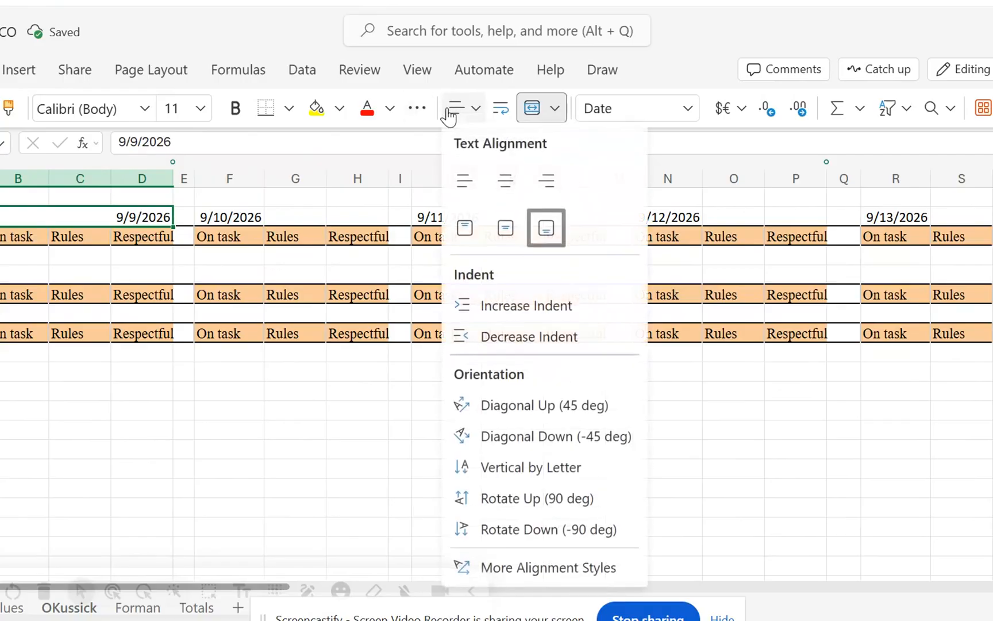
{"action": "left_click", "coordinate": [507, 182]}
Merge and centre the remaining dates across F2:H2, J2:L2, N2:P2 and R2:T2.
{"action": "left_click", "coordinate": [236, 217]}
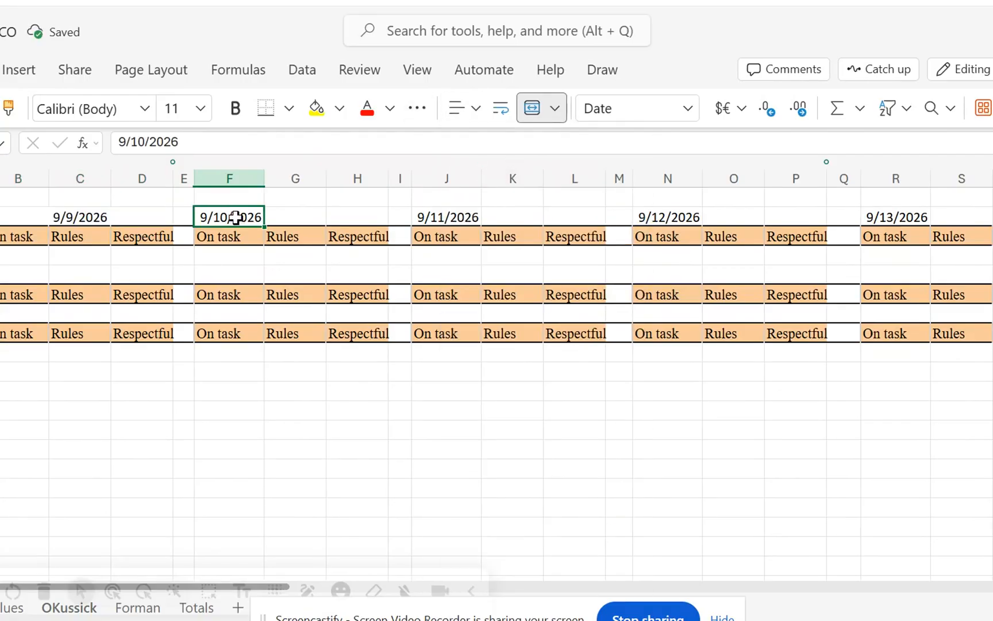
{"action": "left_click_drag", "start_coordinate": [236, 218], "coordinate": [350, 213]}
{"action": "left_click", "coordinate": [532, 108]}
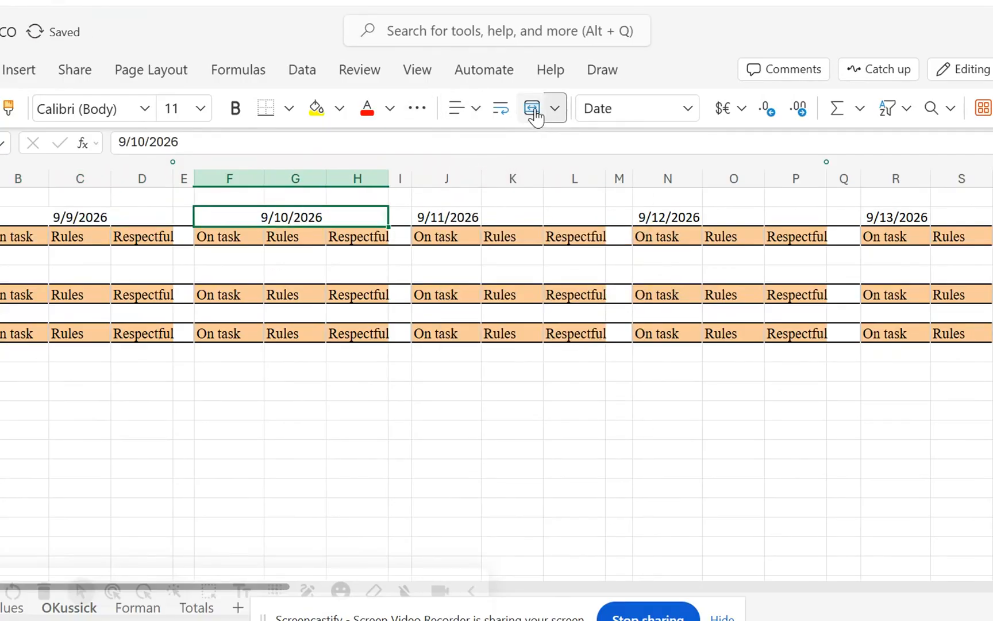
{"action": "left_click_drag", "start_coordinate": [450, 217], "coordinate": [547, 215]}
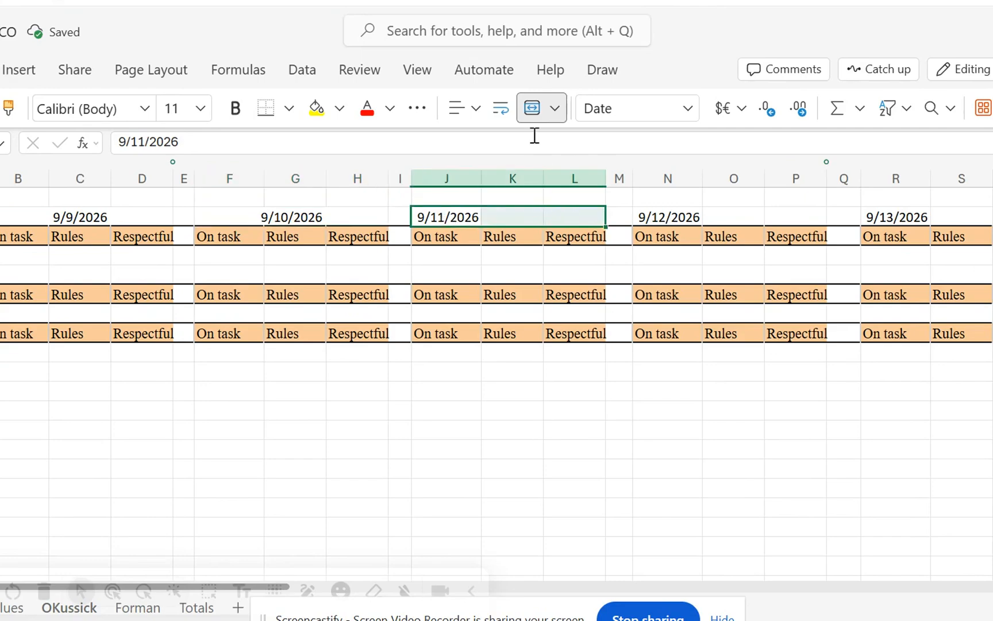
{"action": "left_click", "coordinate": [531, 109]}
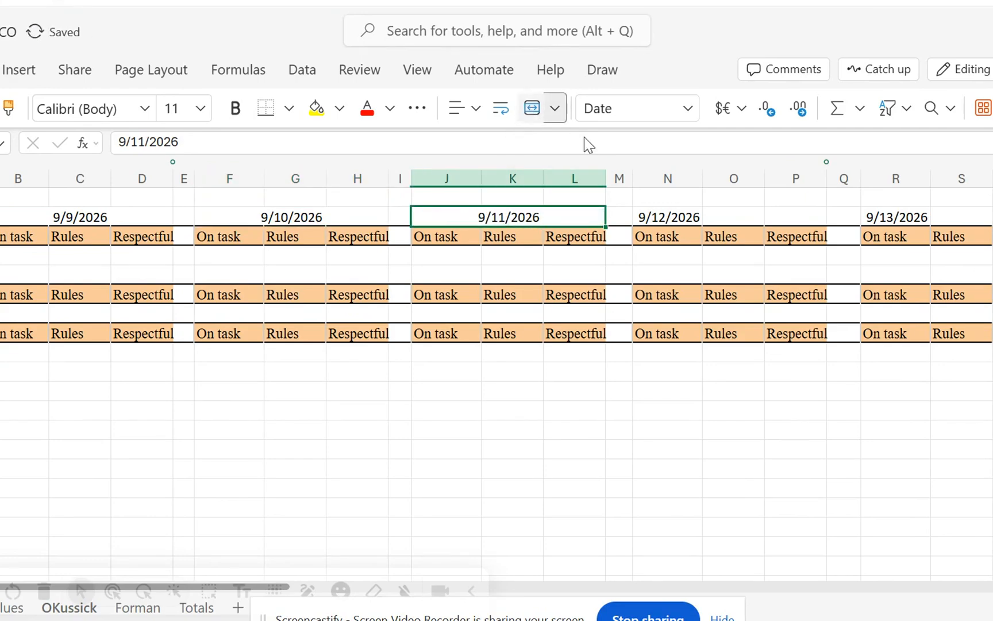
{"action": "left_click_drag", "start_coordinate": [661, 216], "coordinate": [781, 213]}
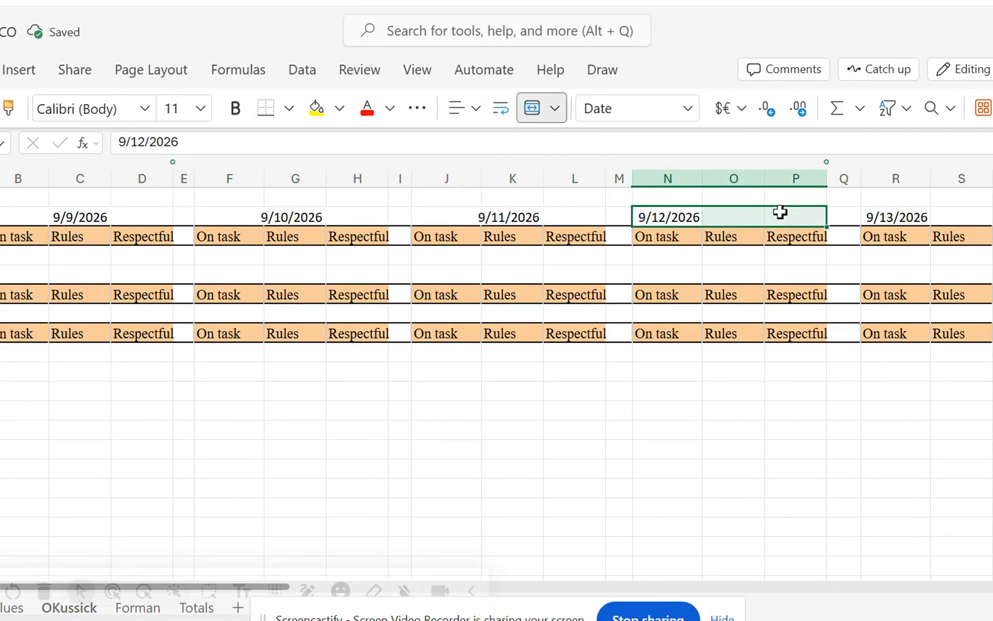
{"action": "left_click", "coordinate": [531, 110]}
{"action": "left_click_drag", "start_coordinate": [882, 215], "coordinate": [975, 215]}
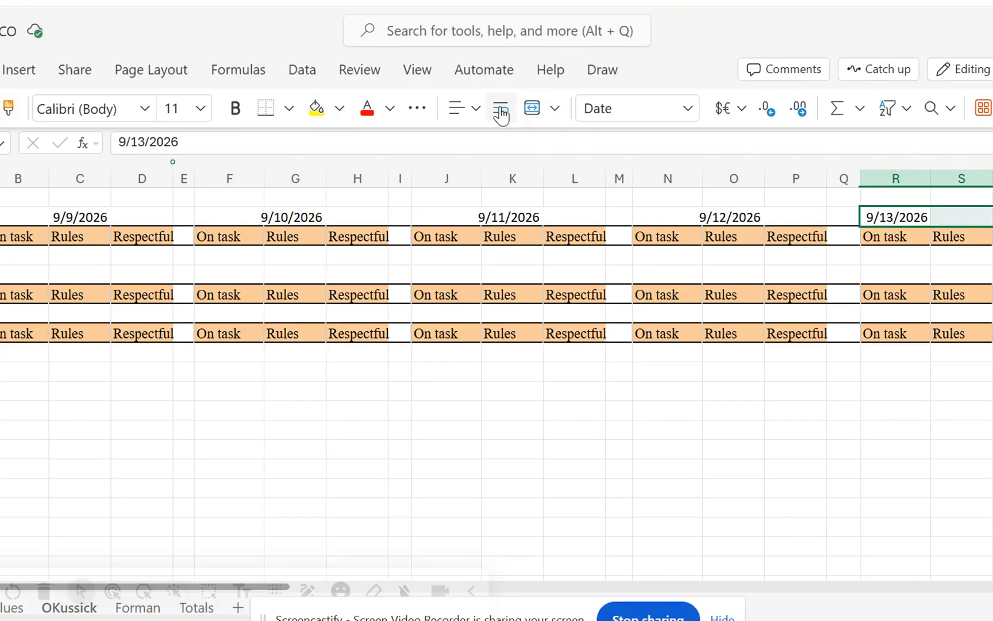
{"action": "left_click", "coordinate": [456, 115]}
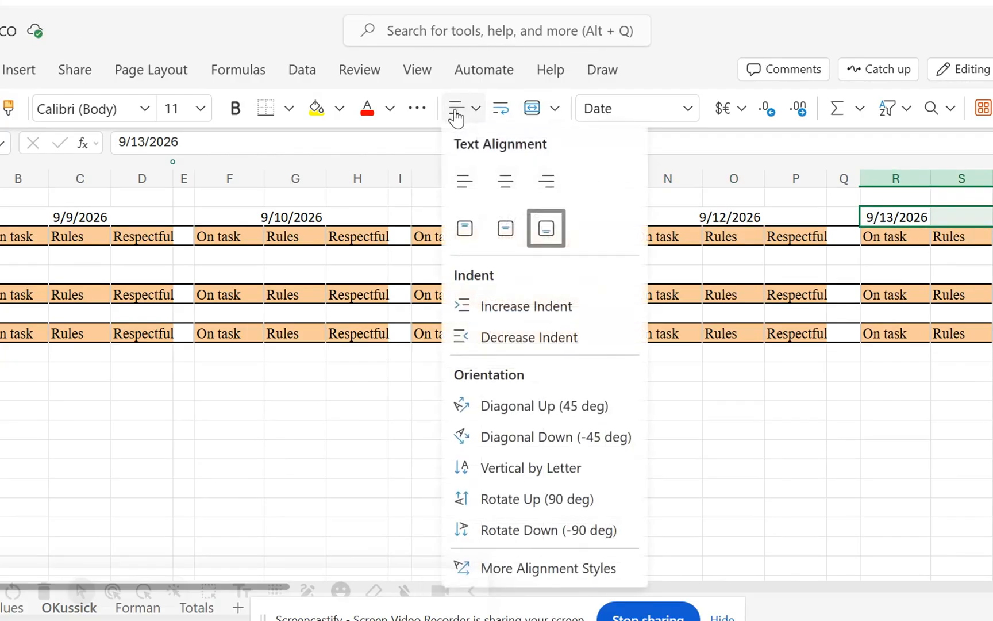
{"action": "left_click", "coordinate": [532, 115]}
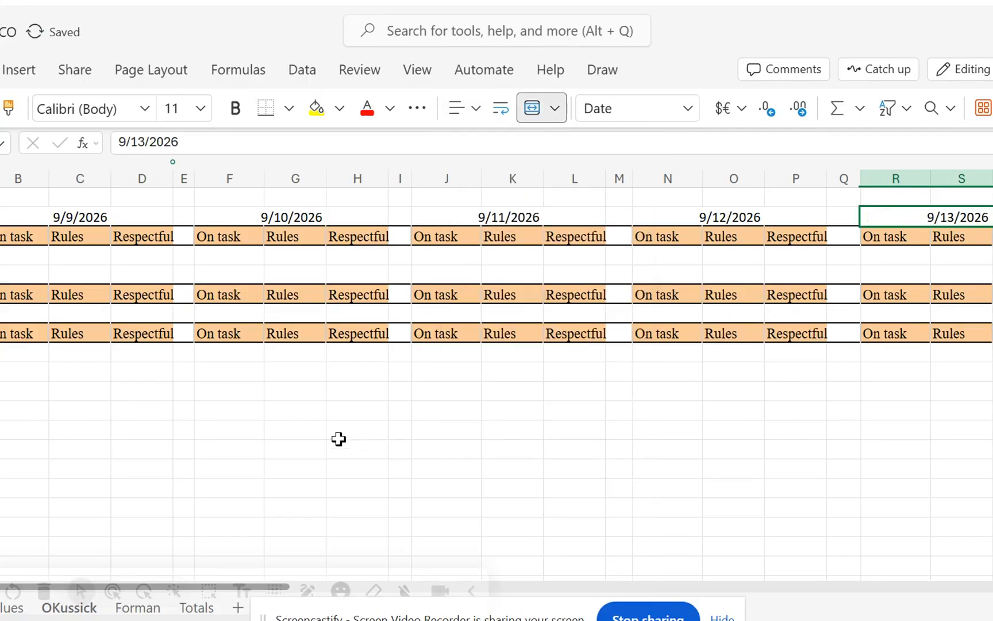
{"action": "left_click", "coordinate": [324, 427]}
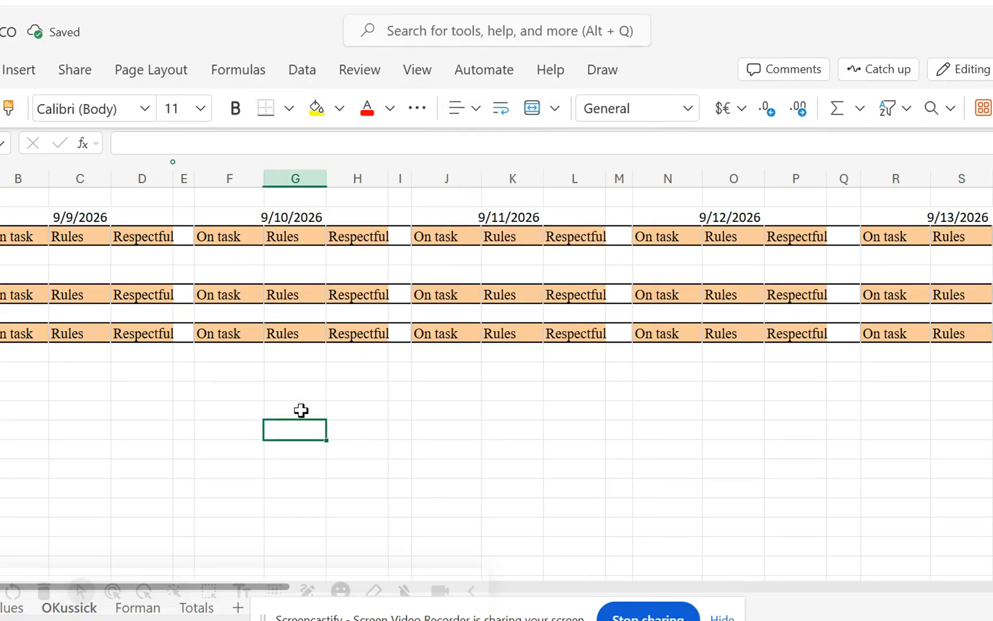
Start a data validation rule for cells B4:D4 that allows a List.
{"action": "left_click", "coordinate": [22, 254]}
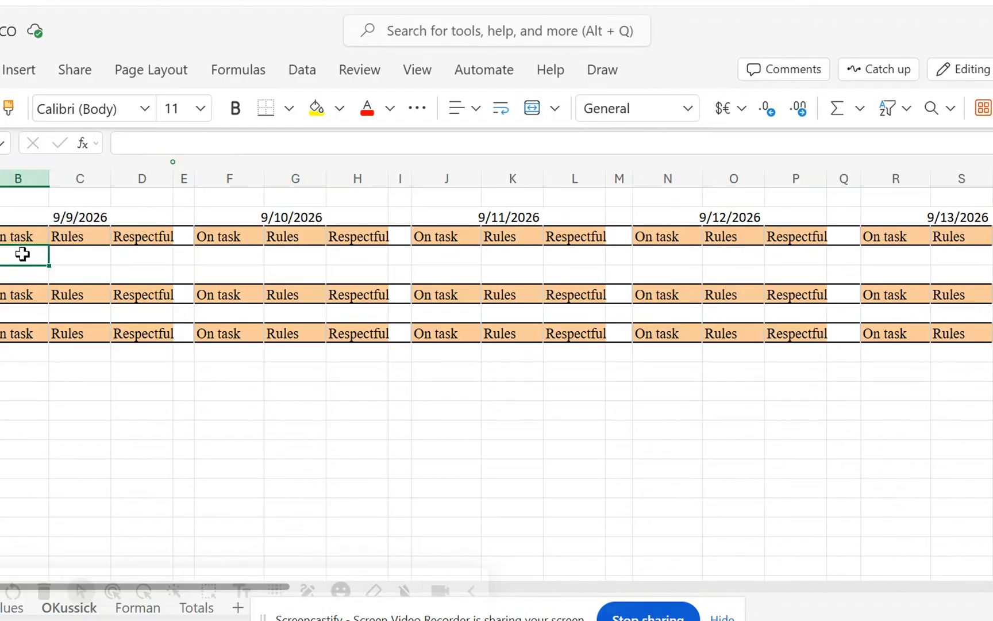
{"action": "left_click_drag", "start_coordinate": [21, 257], "coordinate": [124, 255]}
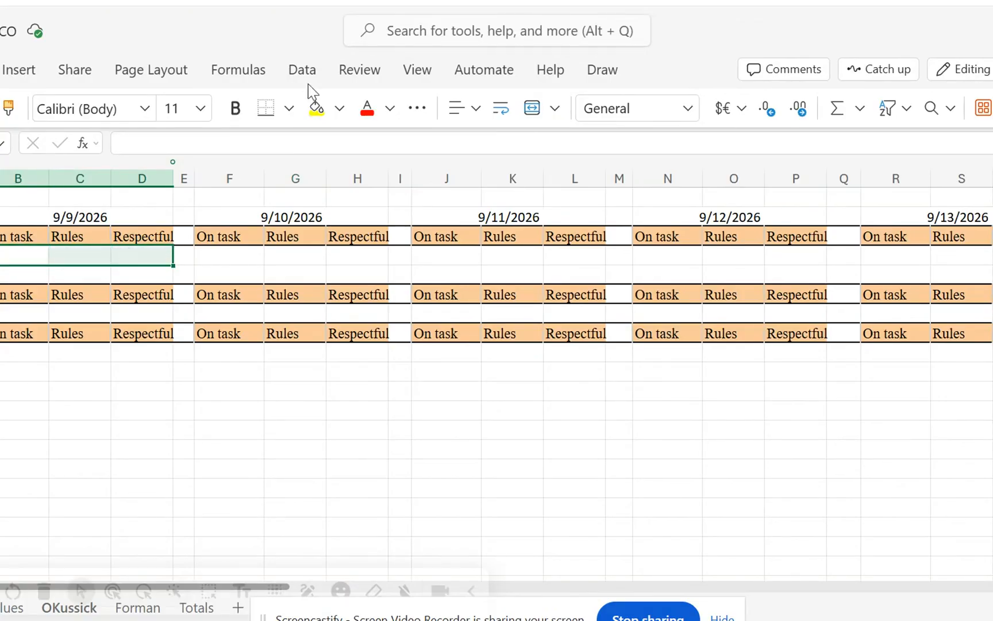
{"action": "left_click", "coordinate": [303, 70]}
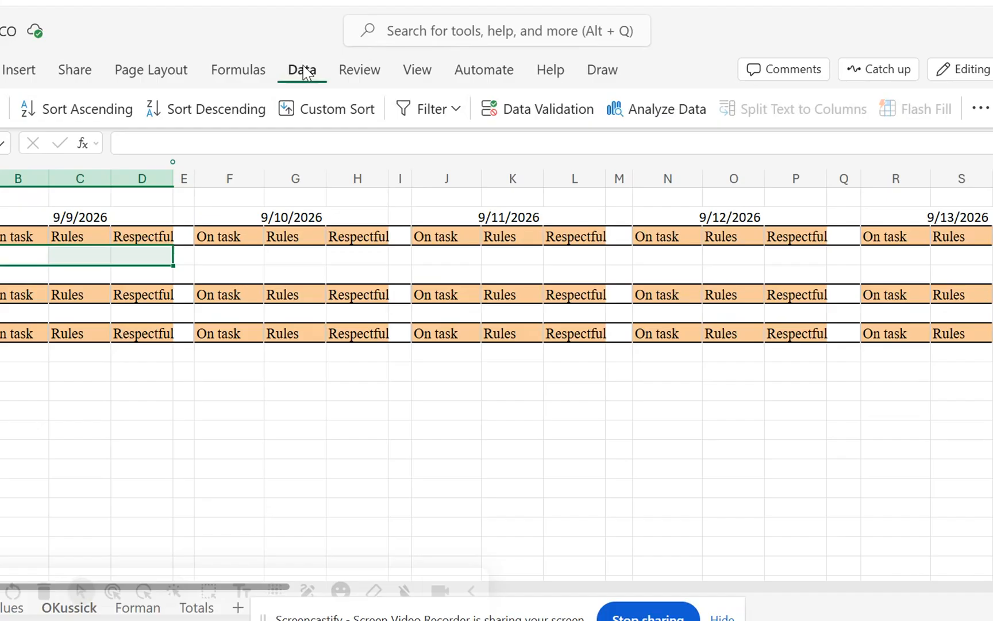
{"action": "left_click", "coordinate": [521, 117]}
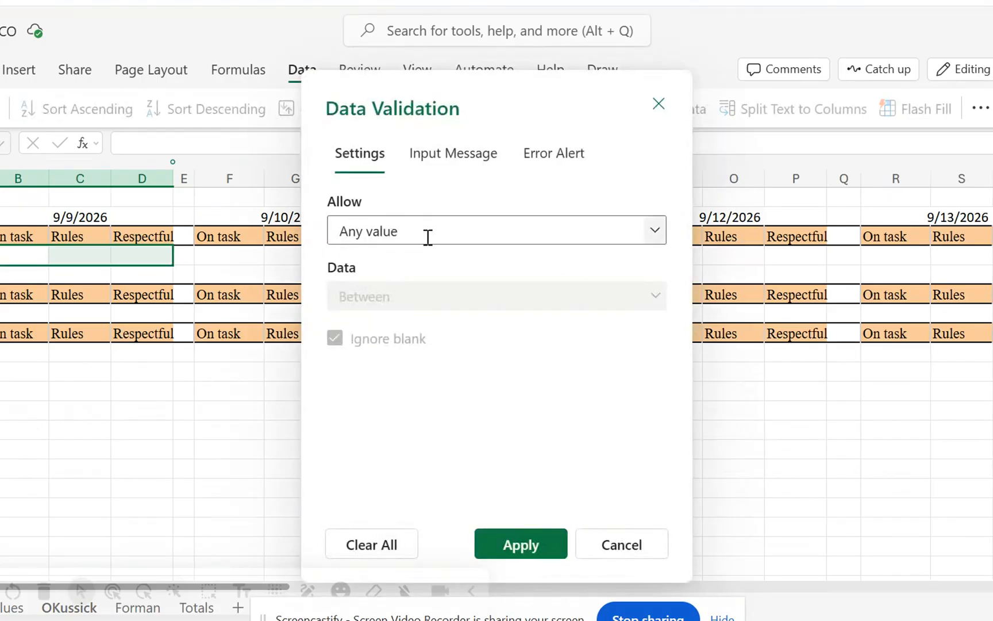
{"action": "left_click", "coordinate": [428, 228]}
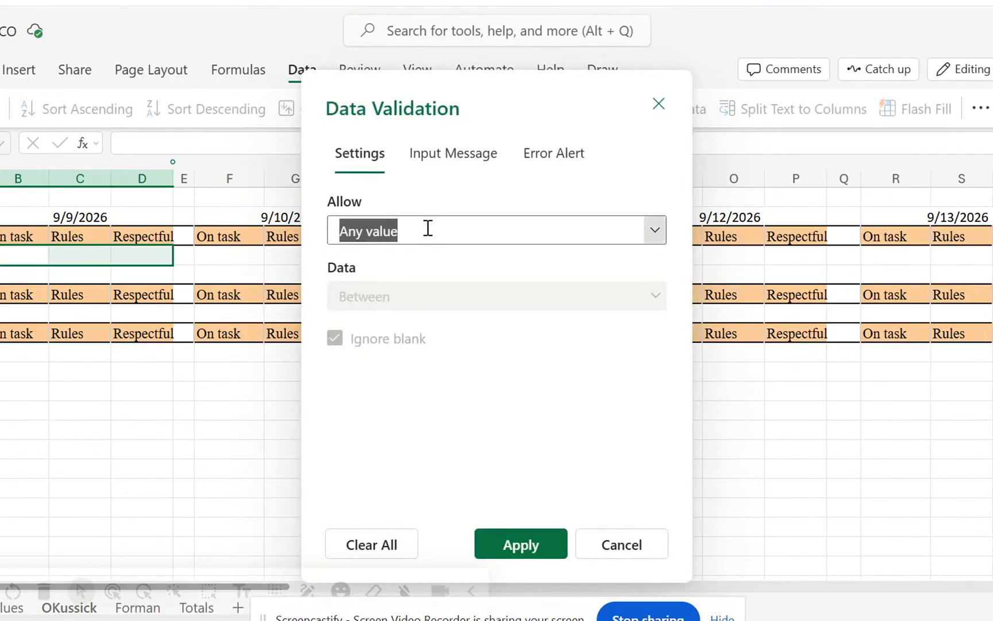
{"action": "left_click", "coordinate": [389, 359]}
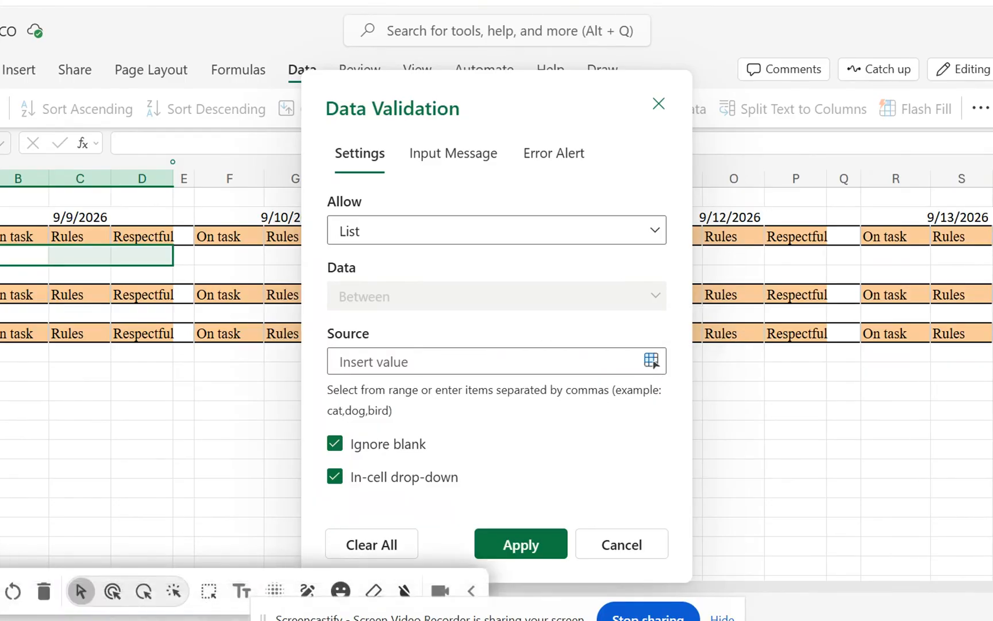
Try to use A1:A2 on the values sheet as the list source, and erase the entered reference.
{"action": "left_click_drag", "start_coordinate": [0, 591], "coordinate": [637, 525]}
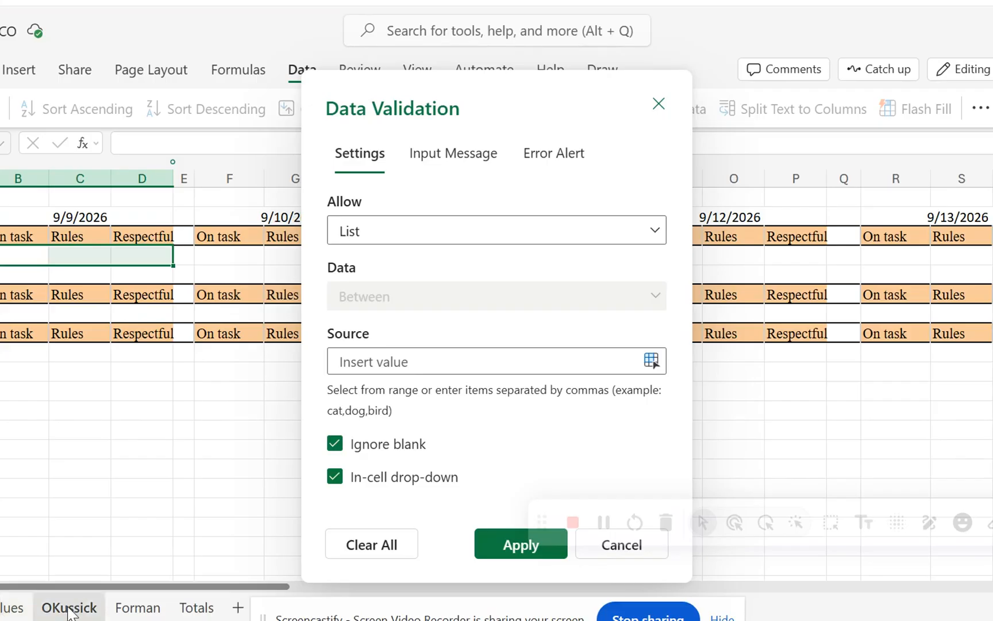
{"action": "left_click", "coordinate": [12, 608]}
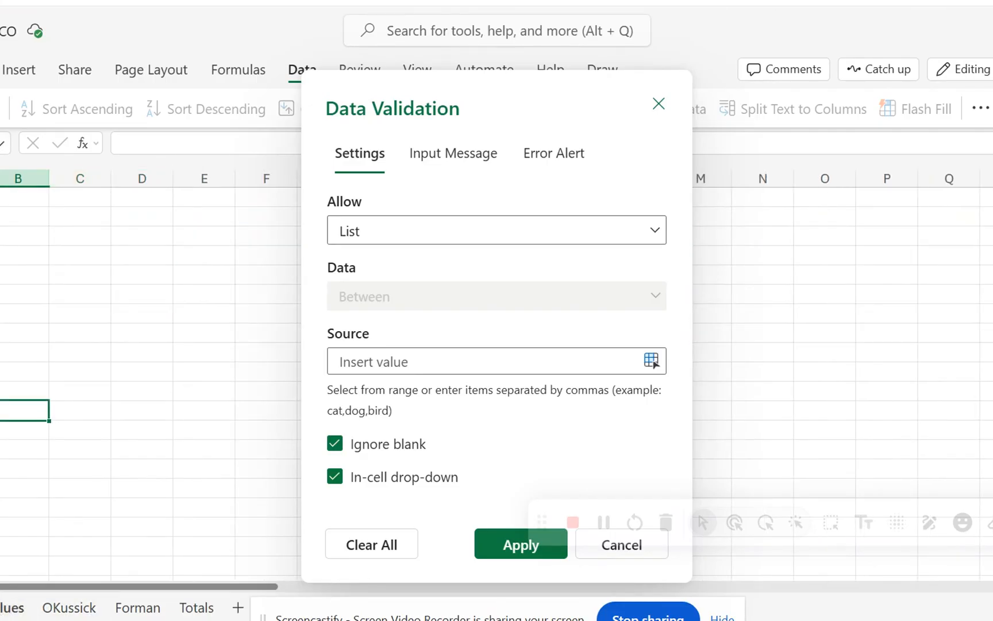
{"action": "left_click", "coordinate": [0, 198]}
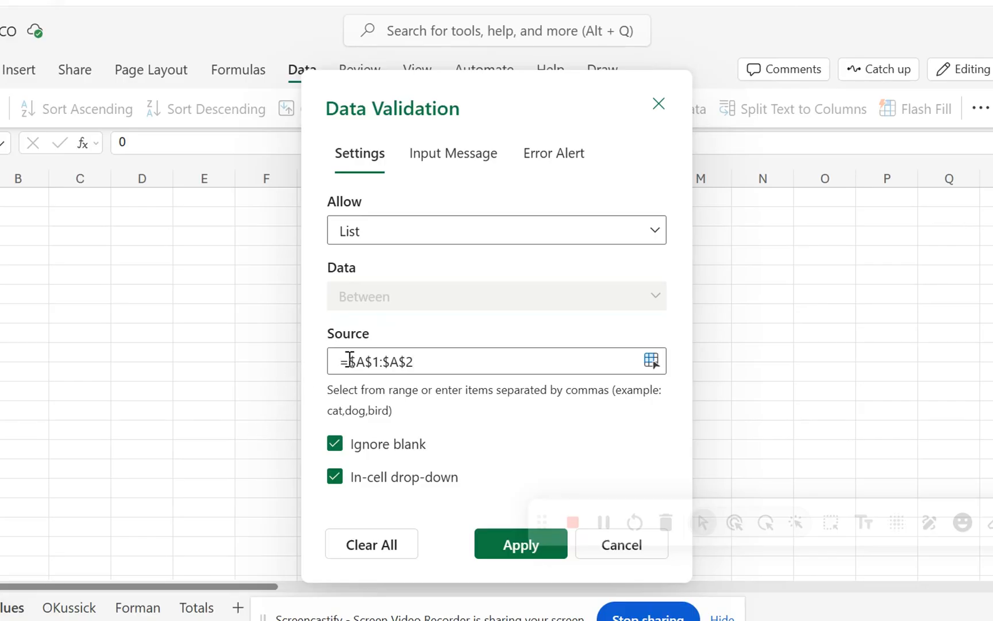
{"action": "key", "text": "BackSpace"}
{"action": "key", "text": "BackSpace"}
{"action": "key", "text": "BackSpace"}
{"action": "key", "text": "BackSpace"}
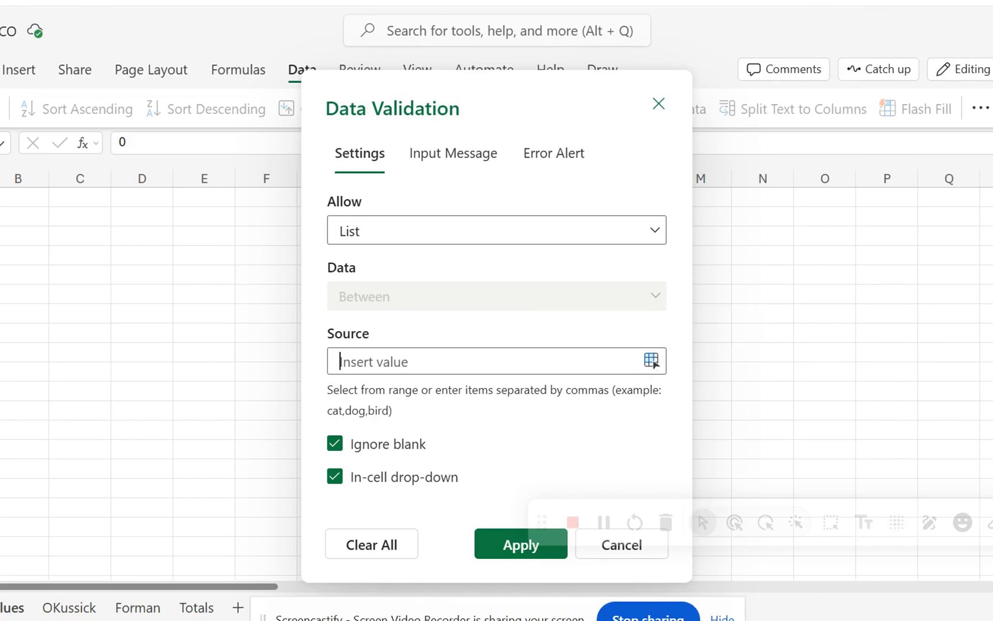
Try cell A1 of the values sheet as the list source, and clear all the validation settings.
{"action": "left_click", "coordinate": [0, 197]}
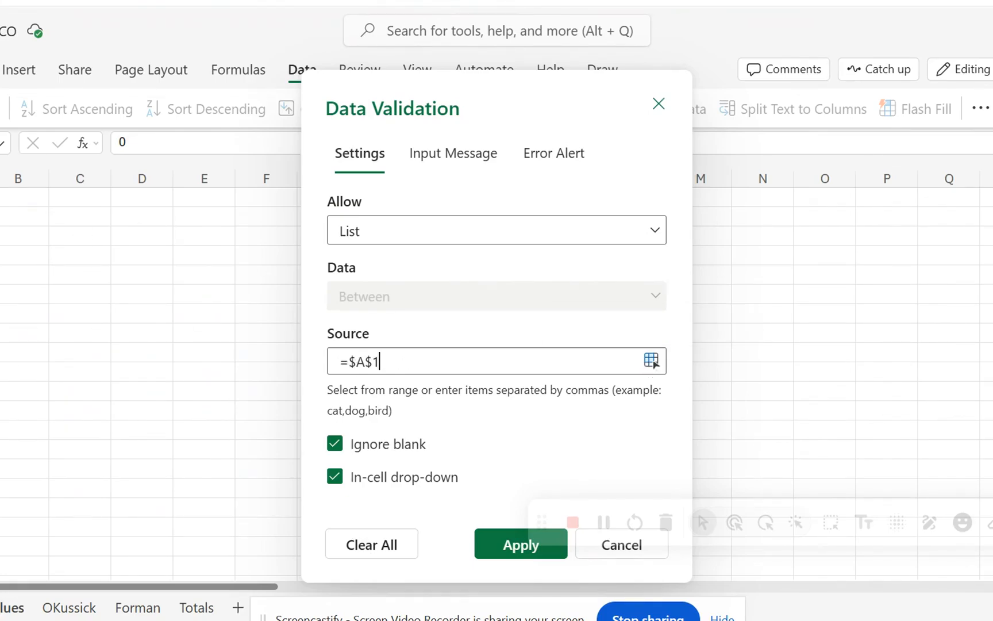
{"action": "key", "text": "BackSpace"}
{"action": "key", "text": "BackSpace"}
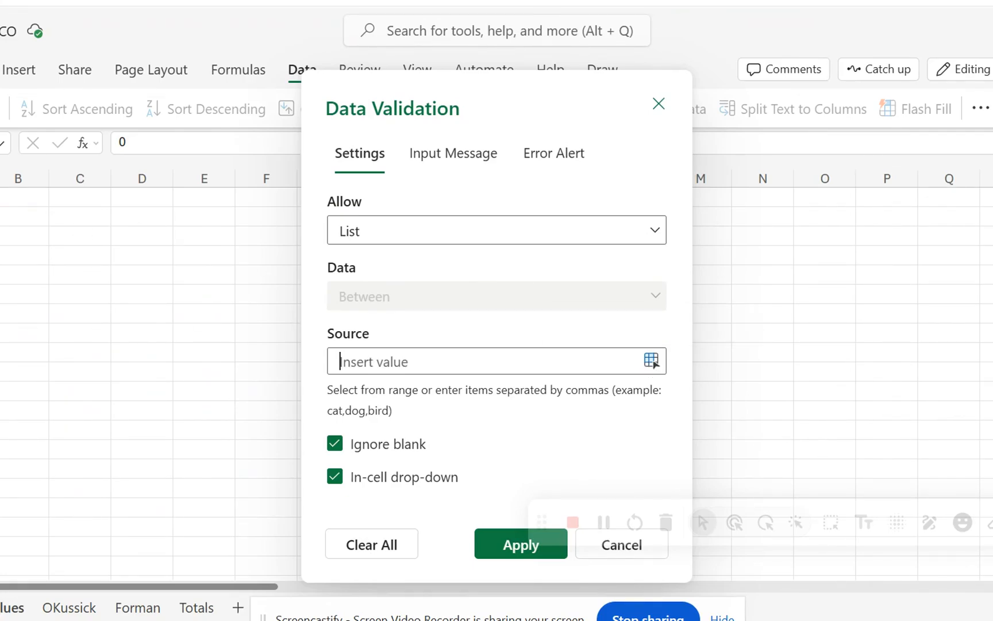
{"action": "left_click", "coordinate": [371, 551]}
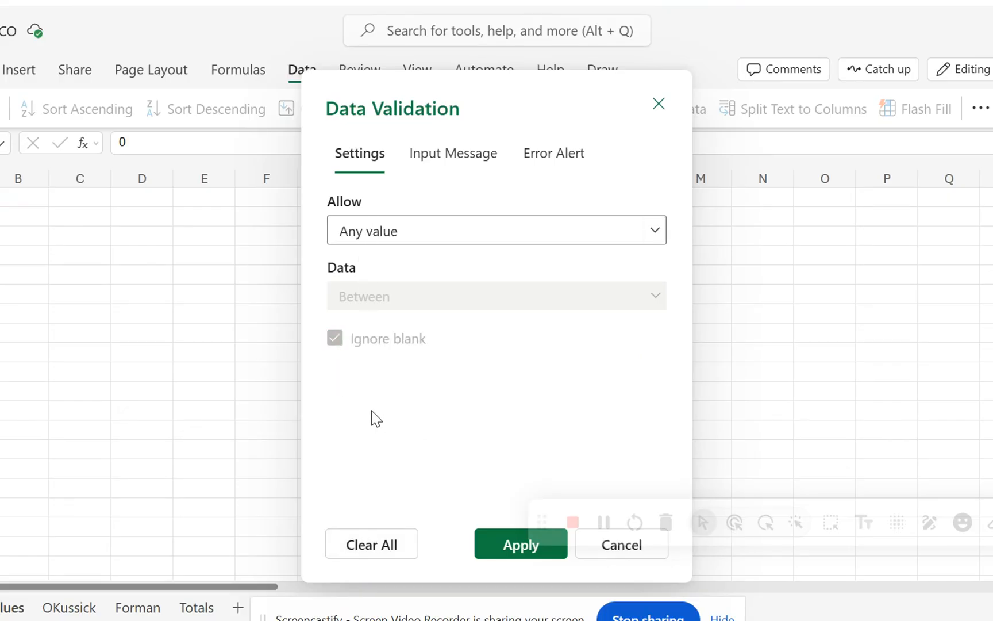
Apply a List validation rule to cell B4 of the first staff sheet, using A1:A3 on the Values sheet as the source.
{"action": "left_click", "coordinate": [72, 606]}
{"action": "left_click", "coordinate": [10, 270]}
{"action": "left_click", "coordinate": [10, 252]}
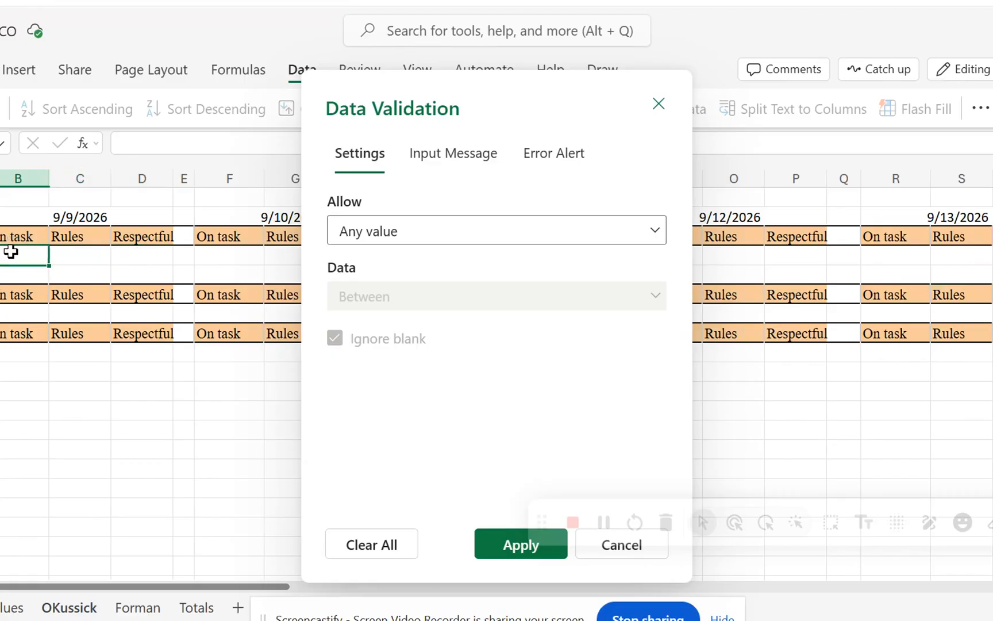
{"action": "left_click", "coordinate": [427, 225]}
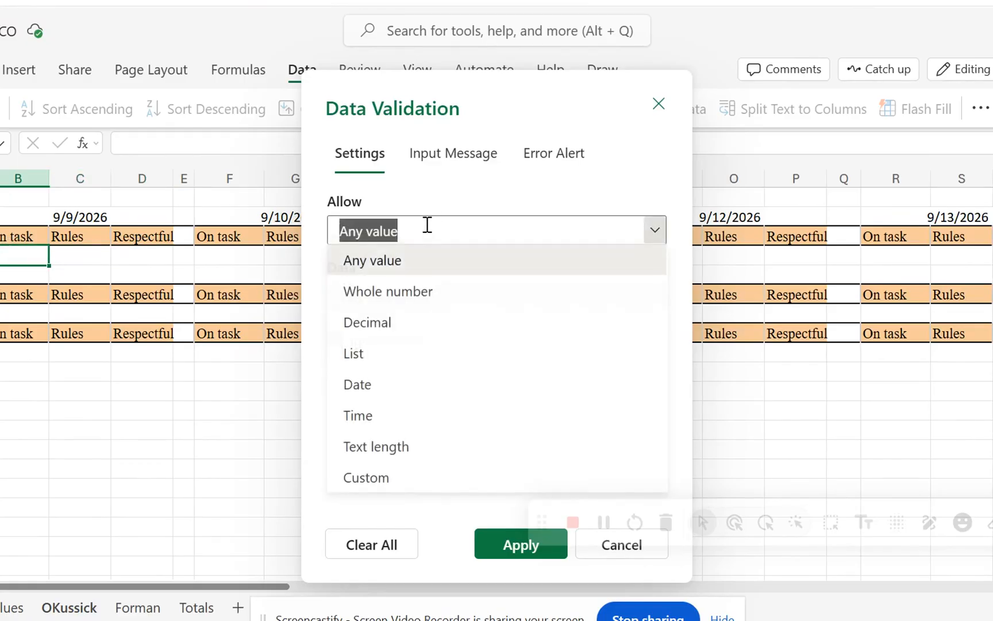
{"action": "left_click", "coordinate": [365, 355]}
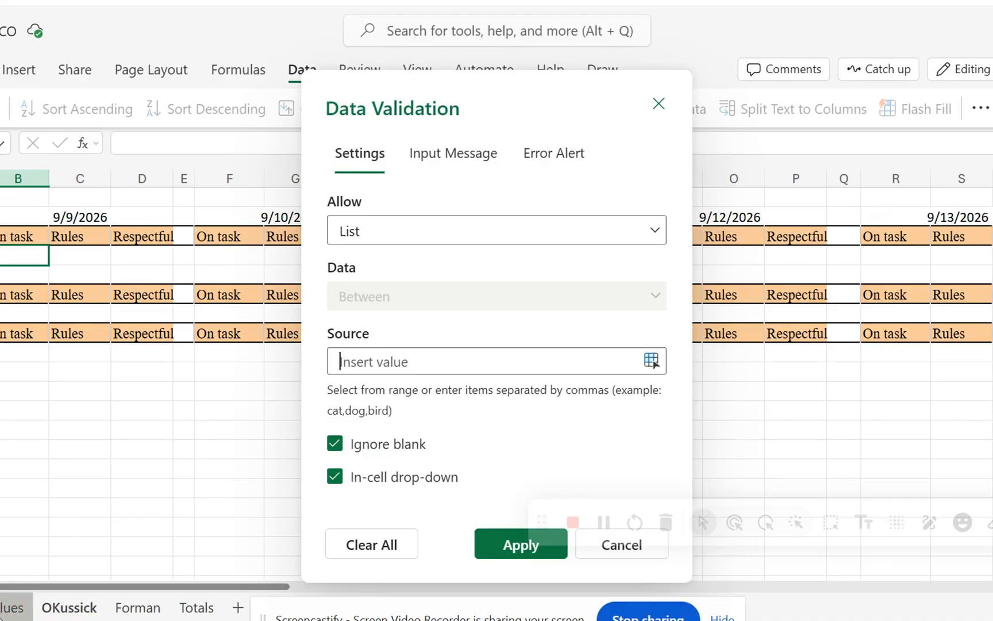
{"action": "left_click", "coordinate": [2, 618]}
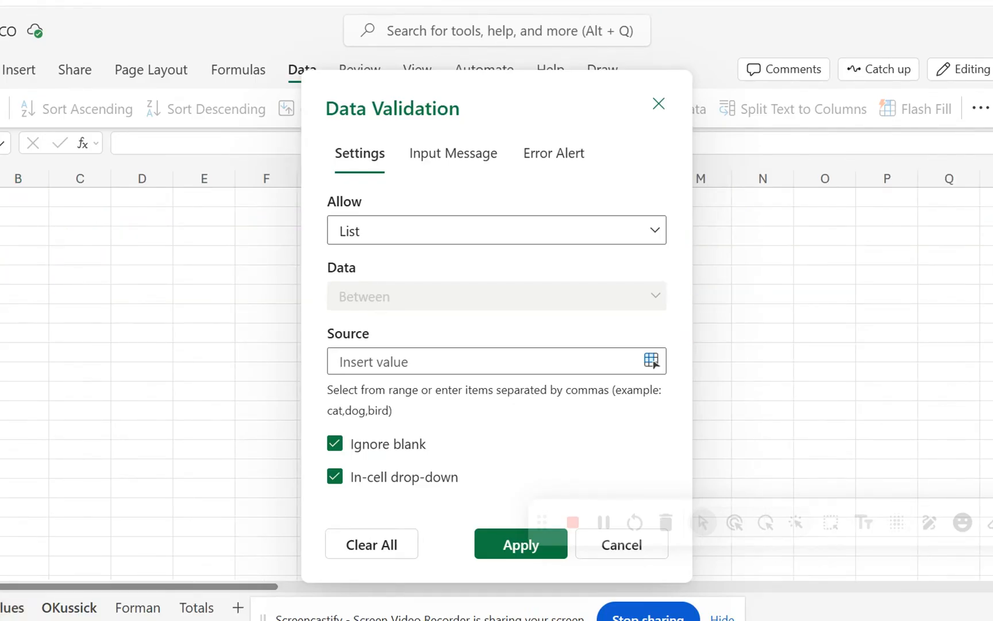
{"action": "left_click", "coordinate": [0, 197]}
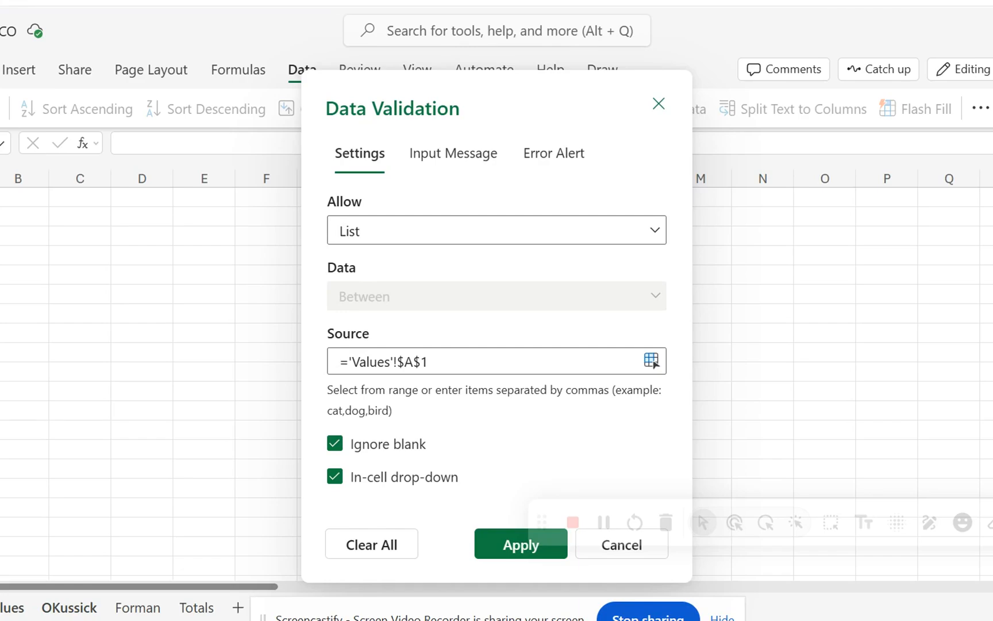
{"action": "left_click_drag", "start_coordinate": [0, 197], "coordinate": [0, 236]}
{"action": "left_click", "coordinate": [479, 551]}
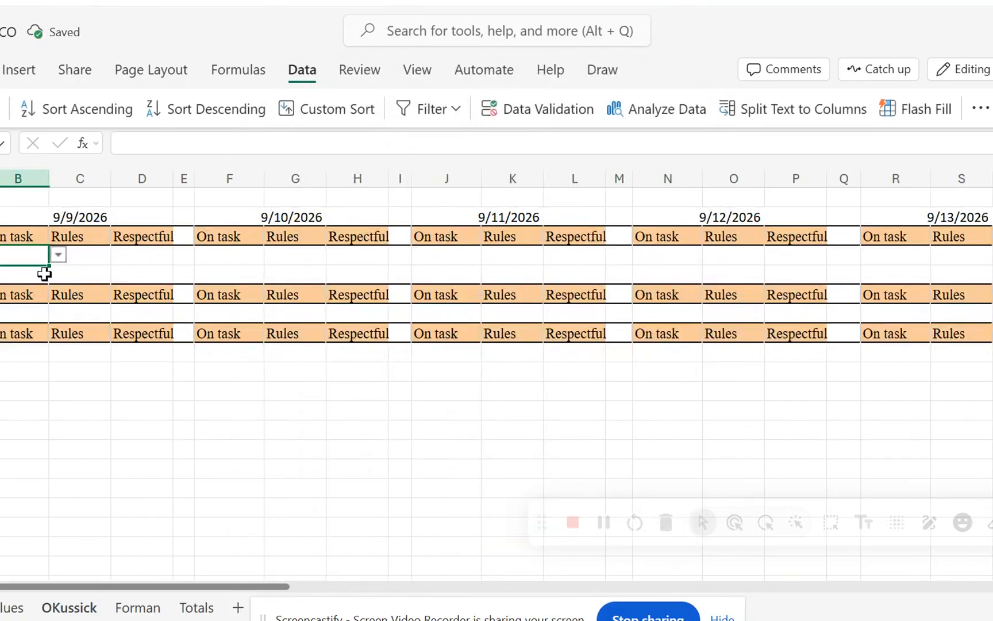
Fill B4's drop-down across to C4:D4 and open the list in C4 to check its options.
{"action": "left_click", "coordinate": [29, 274]}
{"action": "left_click", "coordinate": [30, 252]}
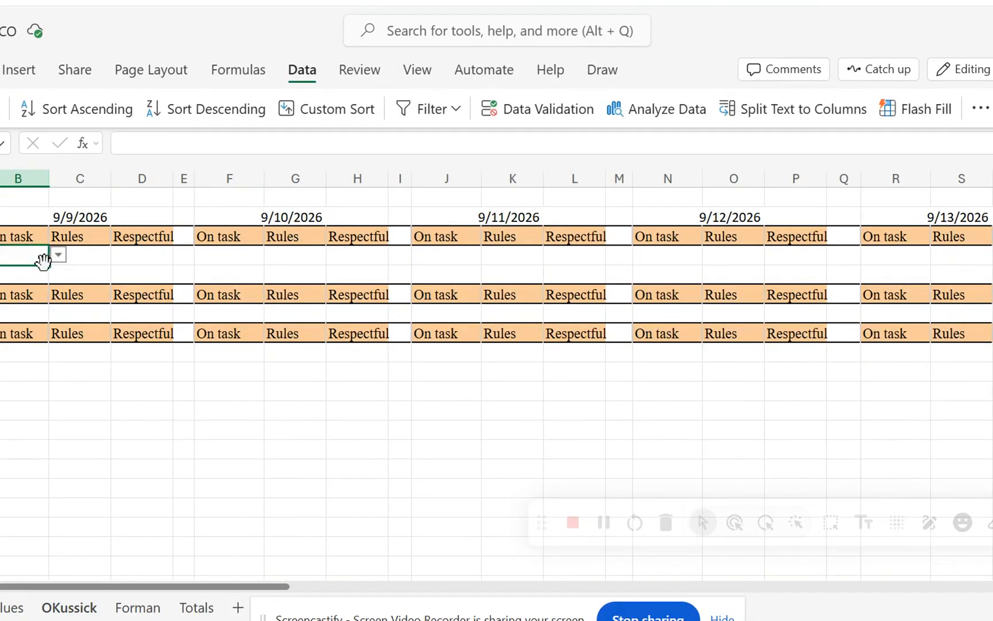
{"action": "left_click", "coordinate": [51, 262]}
{"action": "left_click_drag", "start_coordinate": [108, 262], "coordinate": [140, 259]}
{"action": "left_click", "coordinate": [79, 352]}
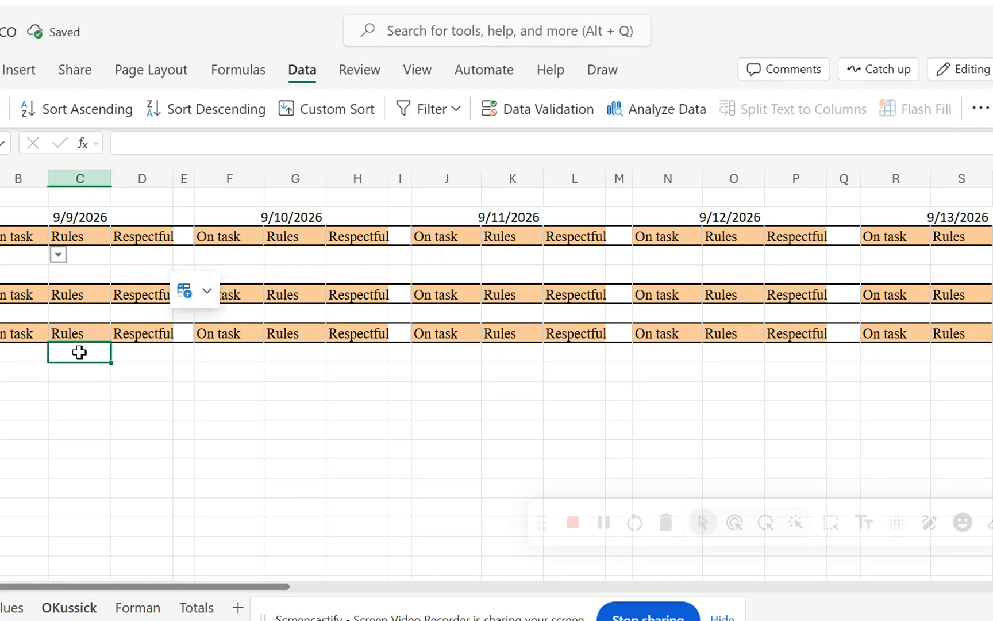
{"action": "left_click", "coordinate": [92, 255]}
{"action": "key", "text": "alt+Down"}
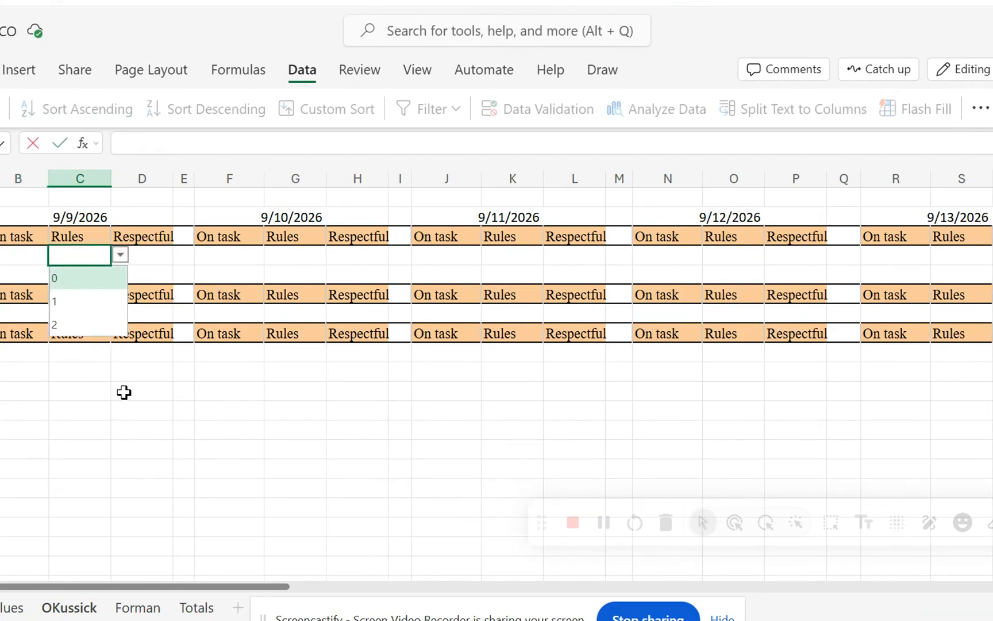
{"action": "left_click", "coordinate": [120, 407]}
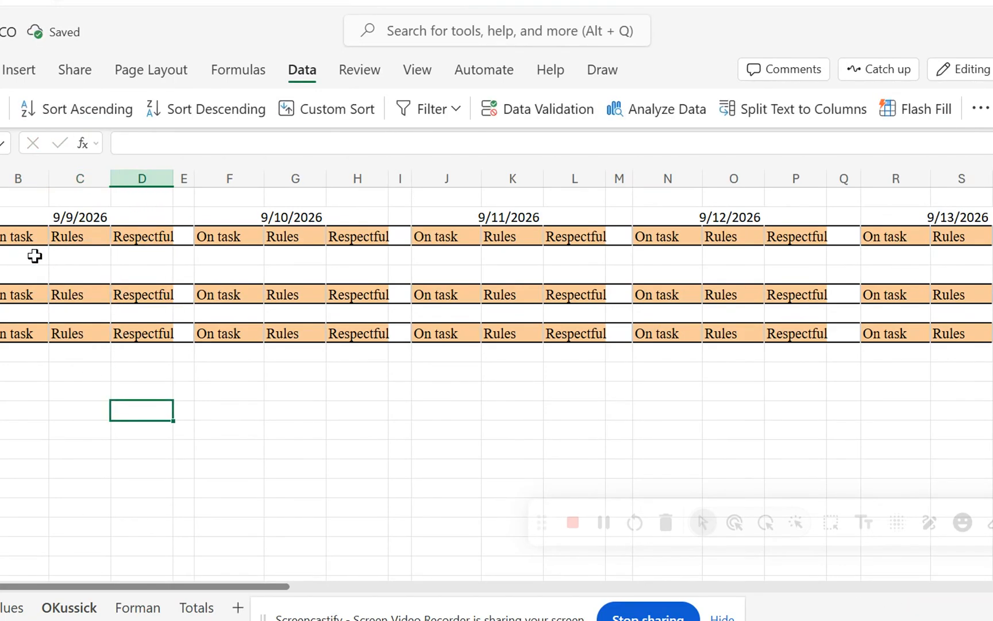
Extend the drop-downs from B4:D4 down into B5:D5 and check the list options in D5.
{"action": "left_click_drag", "start_coordinate": [34, 257], "coordinate": [167, 273]}
{"action": "left_click", "coordinate": [146, 269]}
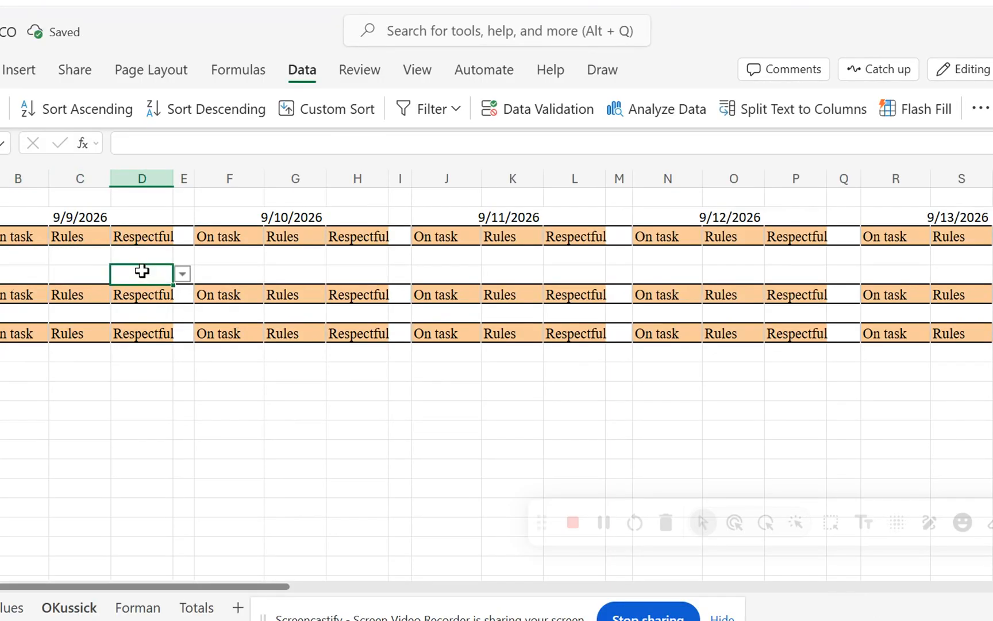
{"action": "double_click", "coordinate": [142, 271]}
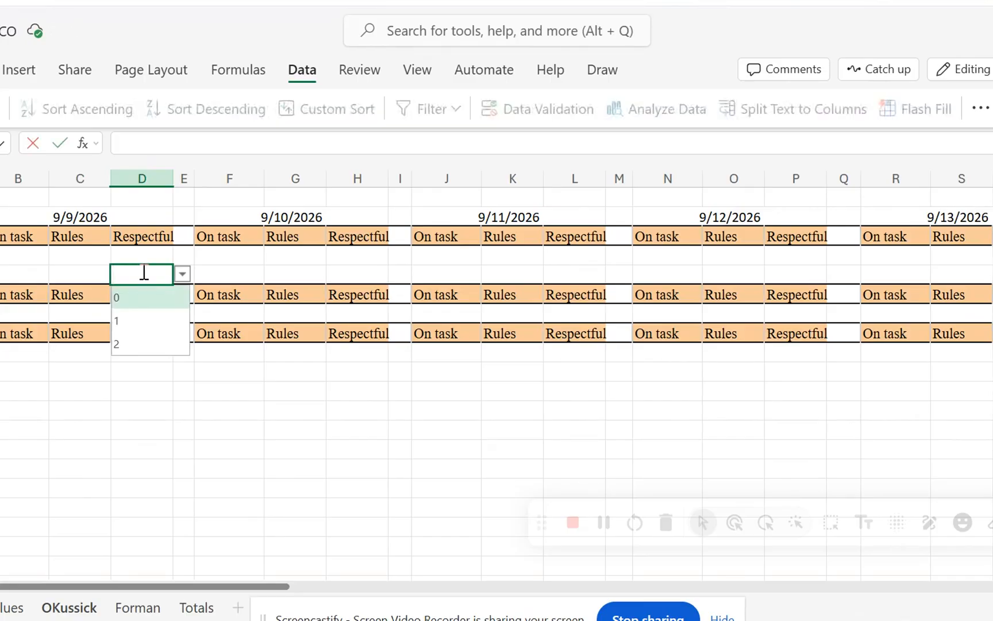
{"action": "left_click", "coordinate": [135, 471]}
Copy the drop-down cells B4:D5 into rows 4 and 5 of the other four date groups, starting at F4, J4, N4 and R4.
{"action": "left_click_drag", "start_coordinate": [8, 259], "coordinate": [137, 272]}
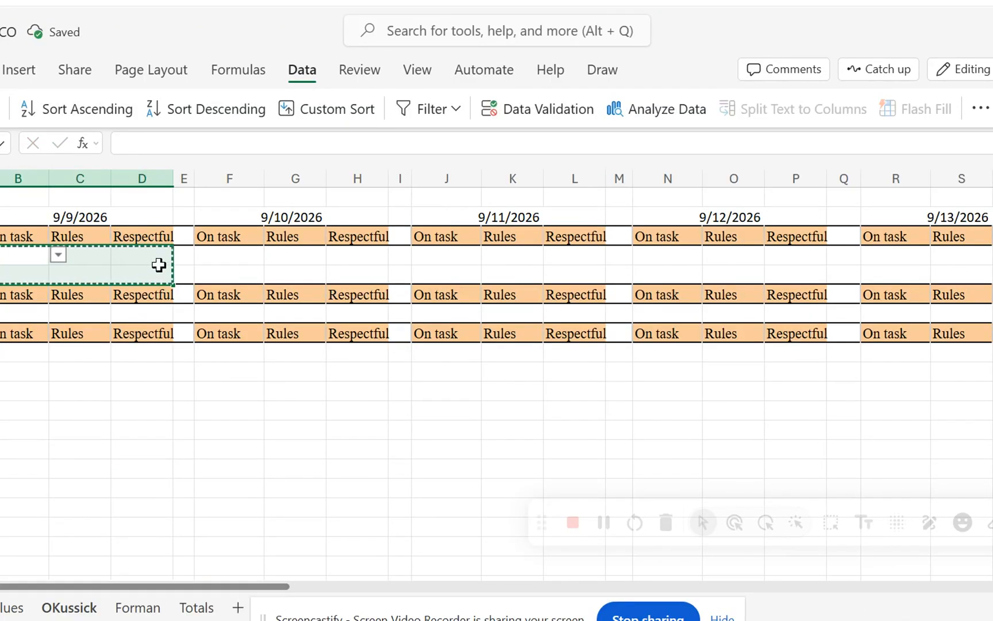
{"action": "key", "text": "ctrl+c"}
{"action": "left_click", "coordinate": [198, 256]}
{"action": "key", "text": "ctrl+v"}
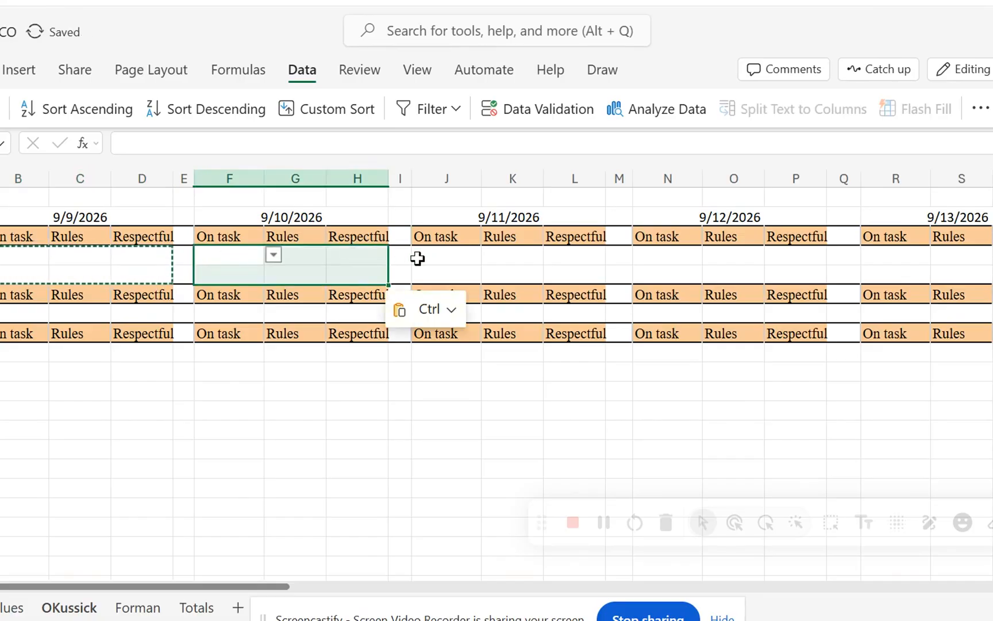
{"action": "left_click", "coordinate": [423, 258]}
{"action": "key", "text": "ctrl+v"}
{"action": "left_click", "coordinate": [655, 255]}
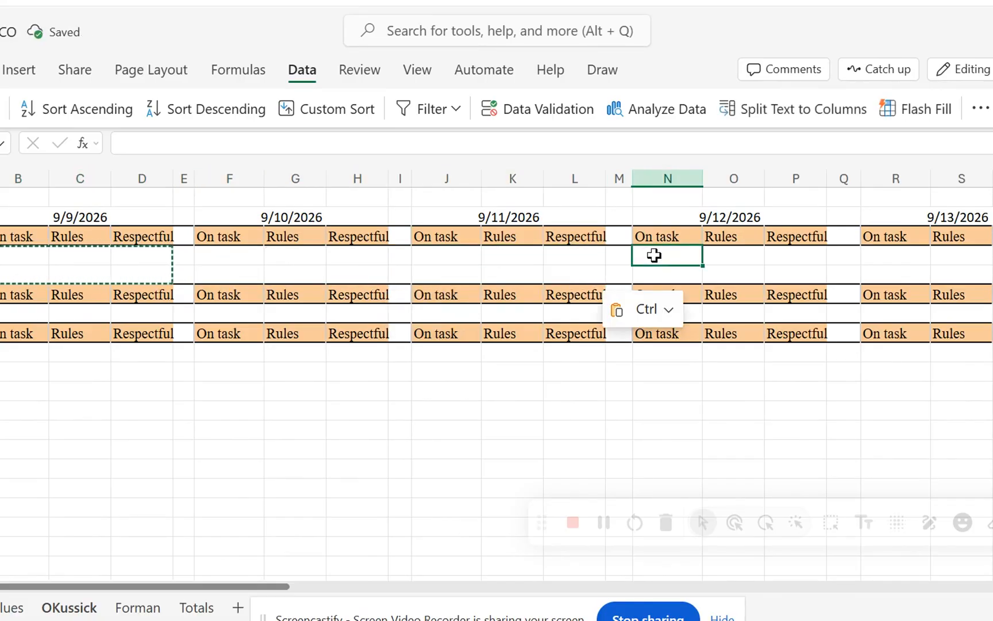
{"action": "key", "text": "ctrl+v"}
{"action": "left_click", "coordinate": [868, 254]}
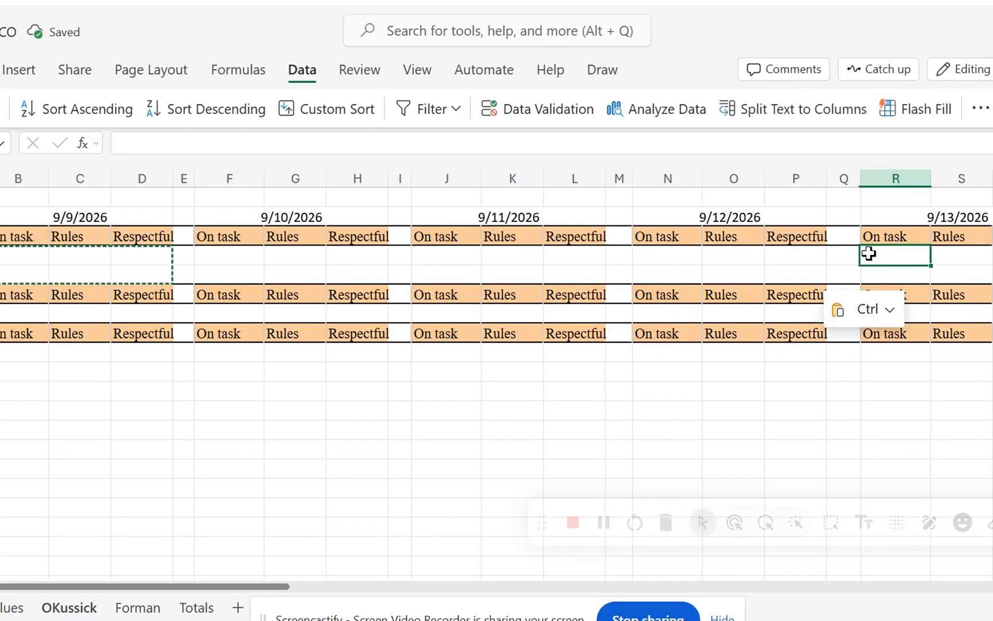
{"action": "key", "text": "ctrl+v"}
Paste the copied two-row drop-down block beneath the third header row in all five date groups, starting at B9, F9, J9, N9 and R9.
{"action": "left_click", "coordinate": [2, 357]}
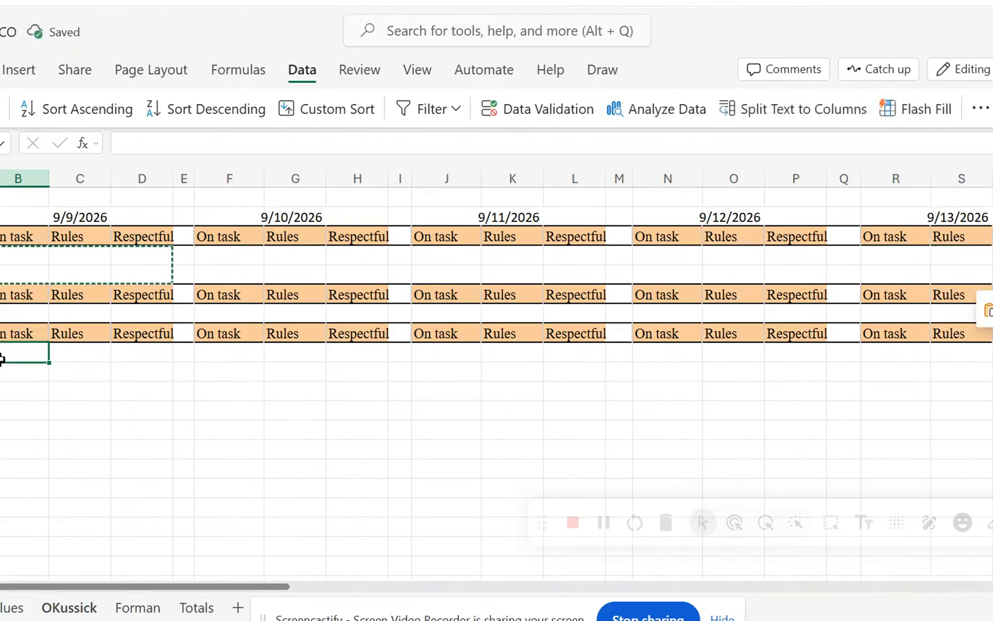
{"action": "key", "text": "ctrl+v"}
{"action": "left_click", "coordinate": [213, 357]}
{"action": "key", "text": "ctrl+v"}
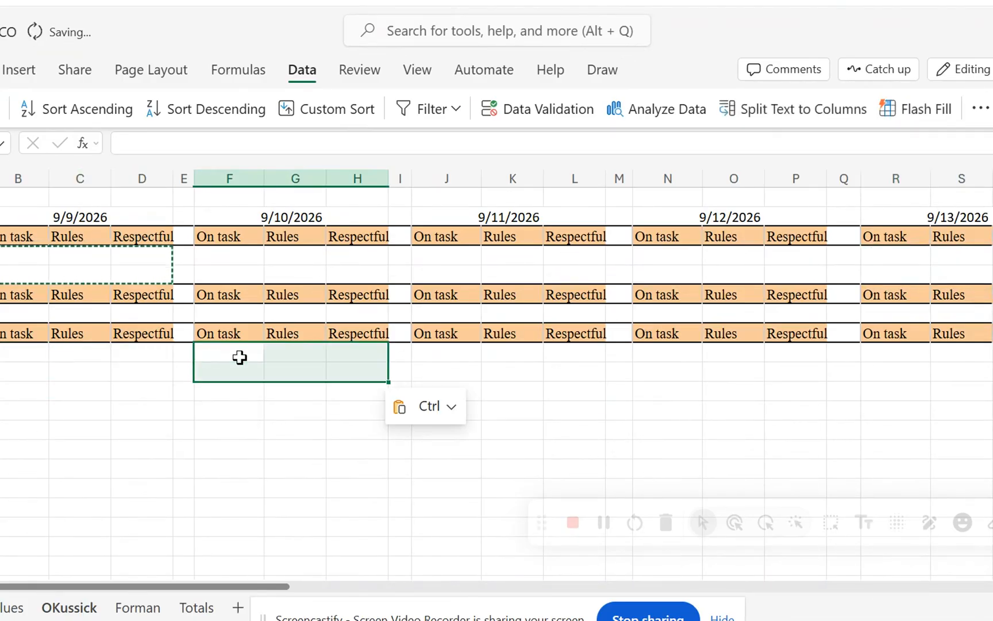
{"action": "left_click", "coordinate": [425, 353]}
{"action": "key", "text": "ctrl+v"}
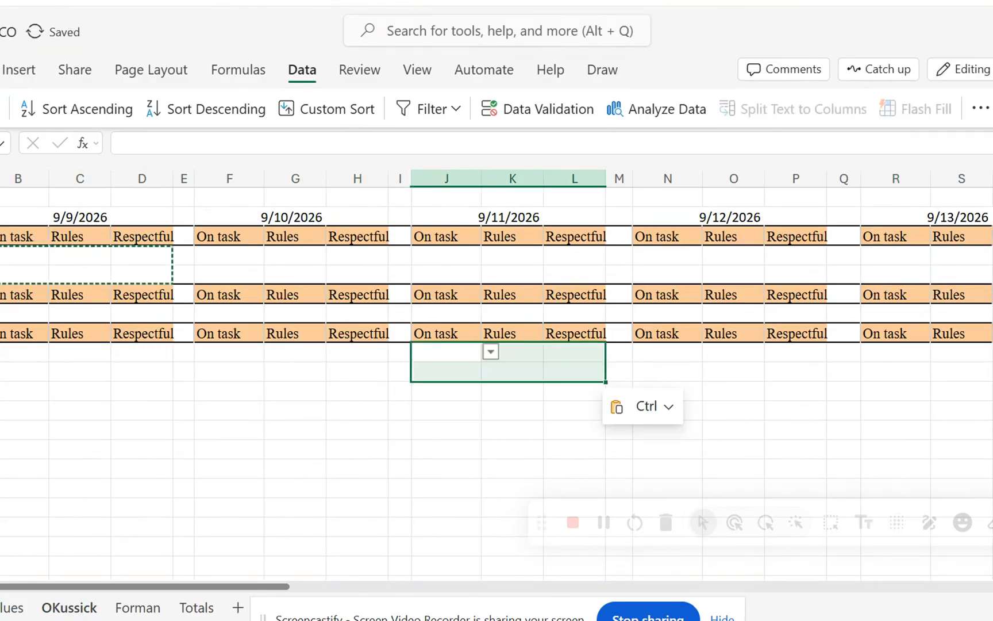
{"action": "left_click", "coordinate": [661, 354]}
{"action": "key", "text": "ctrl+v"}
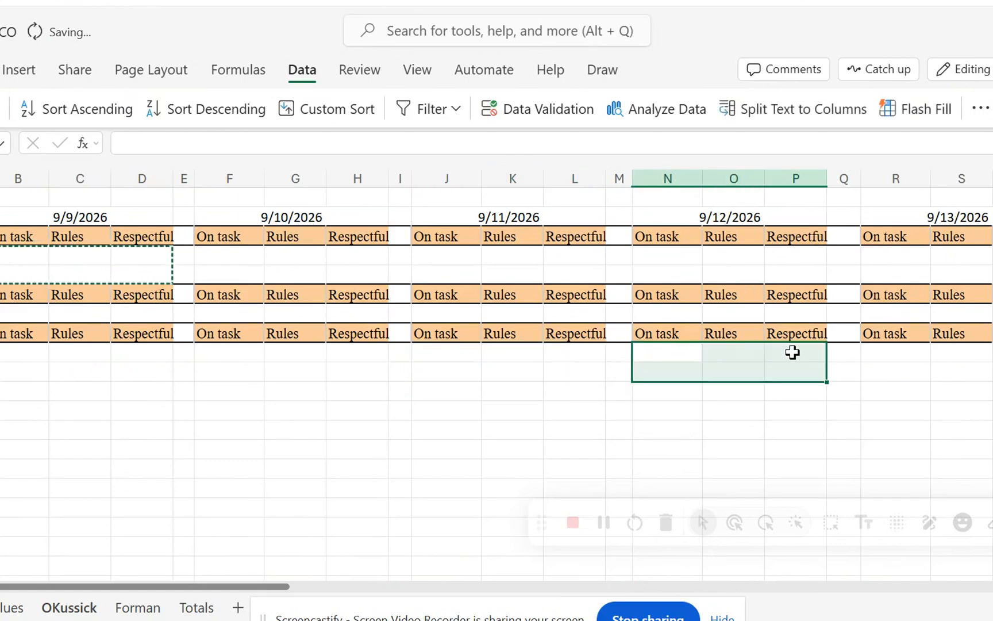
{"action": "left_click", "coordinate": [883, 357]}
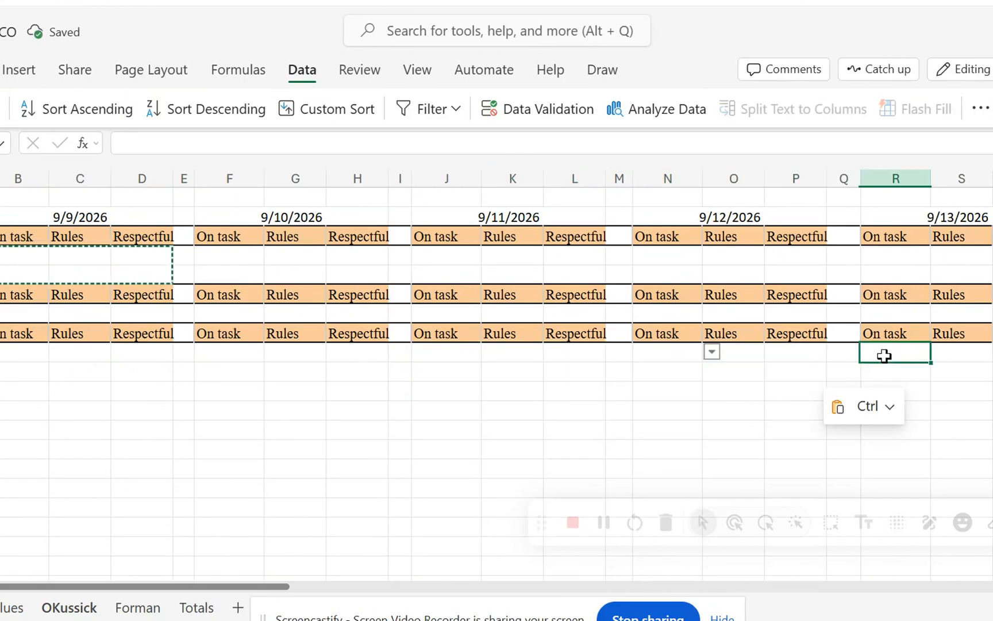
{"action": "key", "text": "ctrl+v"}
{"action": "left_click", "coordinate": [266, 445]}
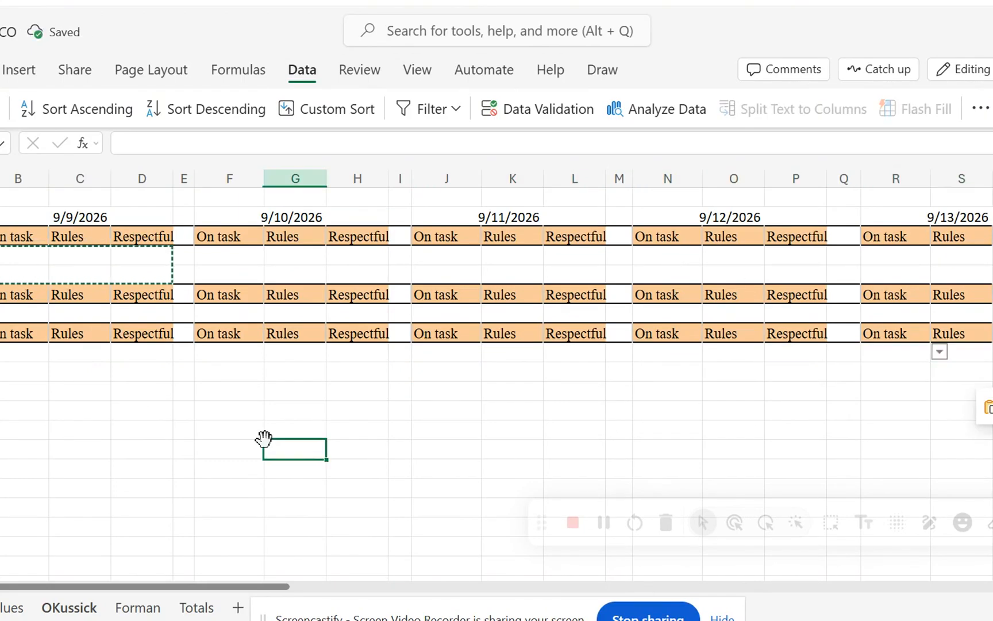
Copy the drop-downs in B4:D4 into row 7 of all five date groups, starting at B7, F7, J7, N7 and R7.
{"action": "left_click", "coordinate": [11, 253]}
{"action": "left_click_drag", "start_coordinate": [36, 253], "coordinate": [117, 250]}
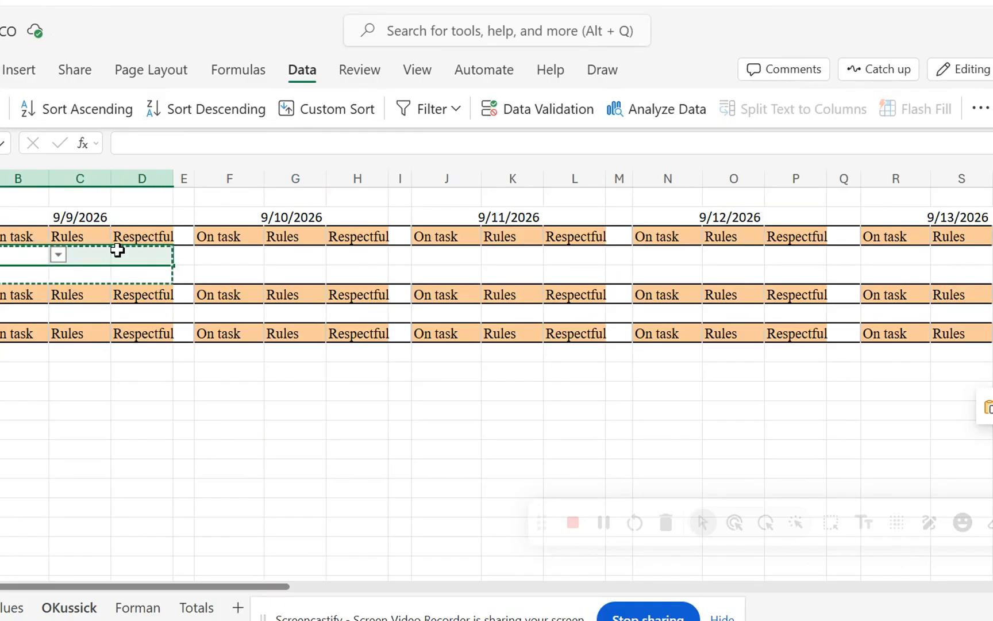
{"action": "key", "text": "ctrl+c"}
{"action": "left_click", "coordinate": [19, 311]}
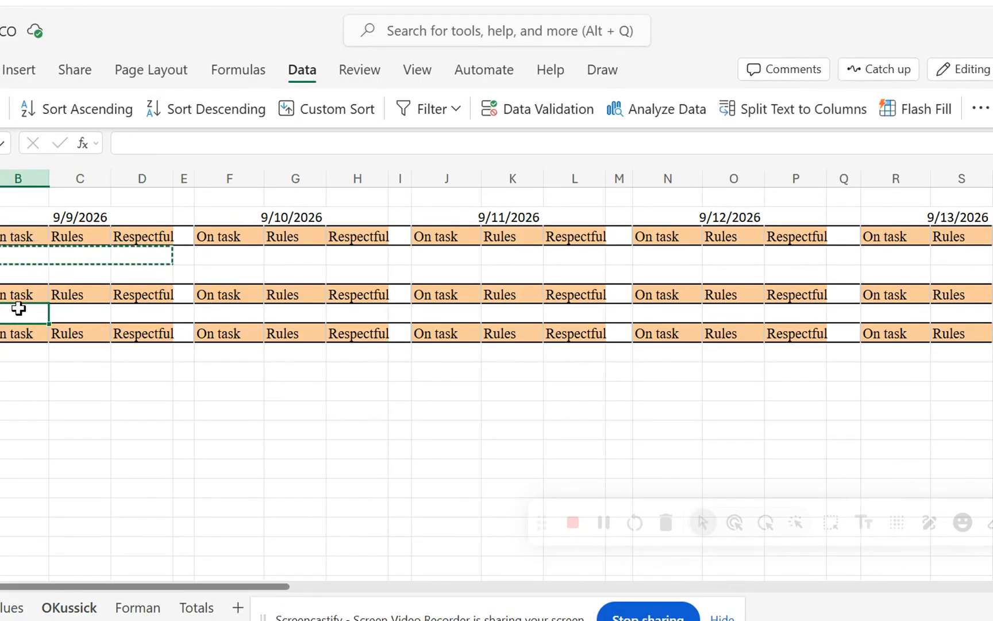
{"action": "key", "text": "ctrl+v"}
{"action": "left_click", "coordinate": [210, 310]}
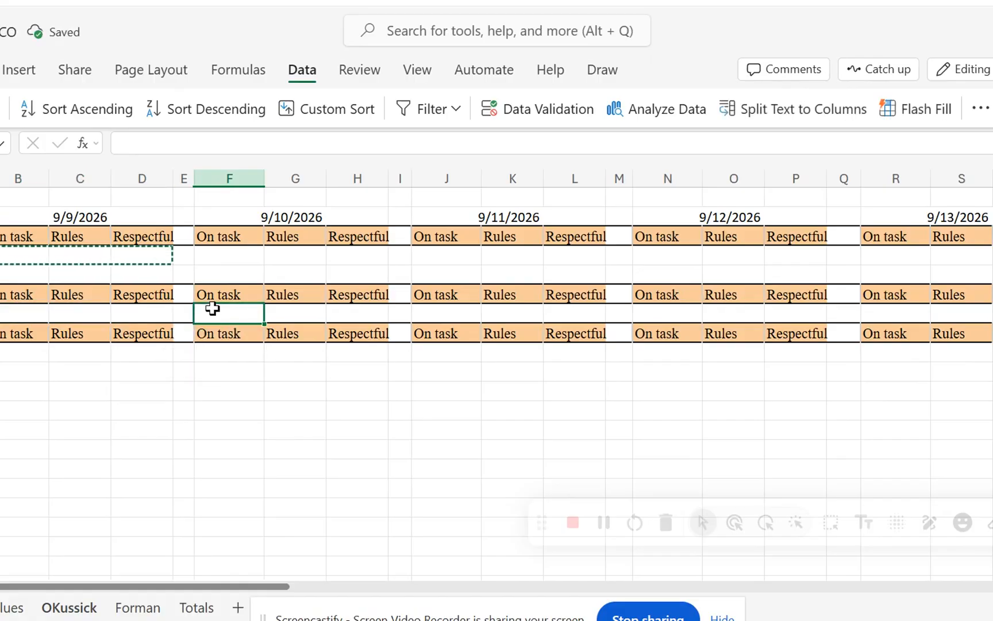
{"action": "key", "text": "ctrl+v"}
{"action": "left_click", "coordinate": [440, 312]}
{"action": "key", "text": "ctrl+v"}
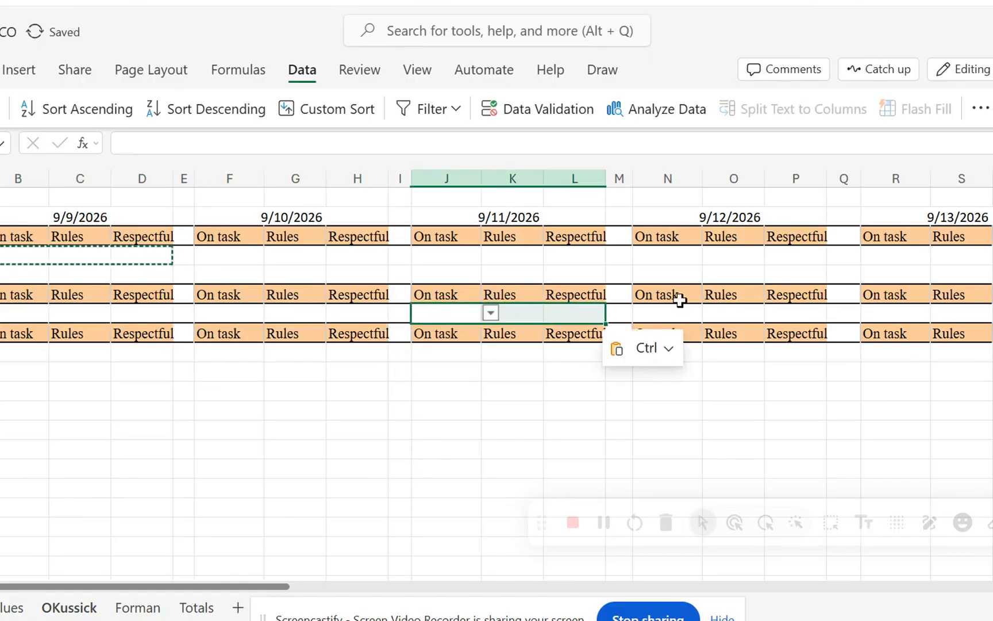
{"action": "left_click", "coordinate": [654, 310]}
{"action": "key", "text": "ctrl+v"}
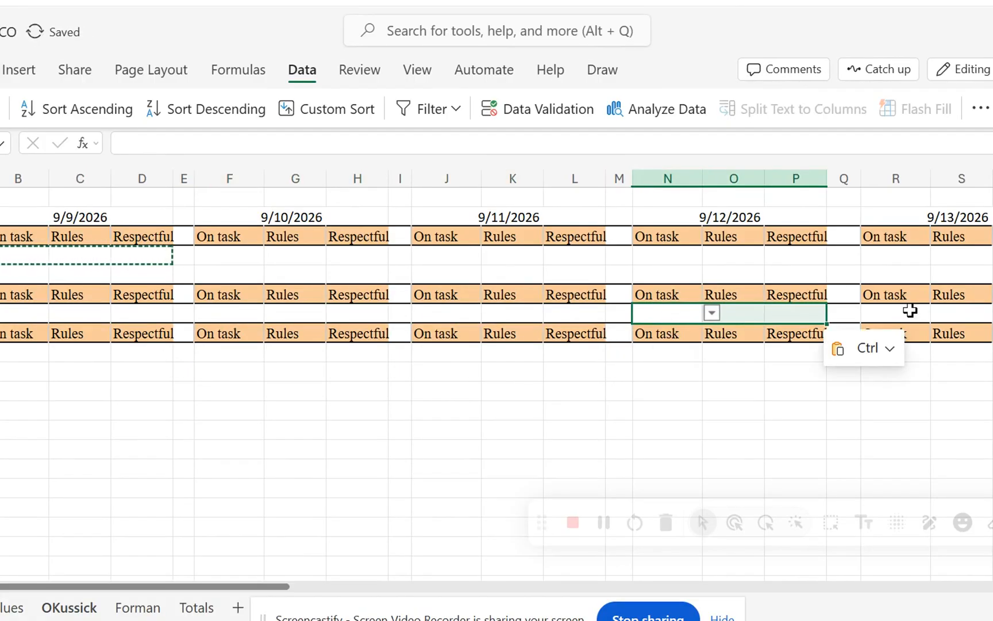
{"action": "left_click", "coordinate": [906, 314]}
{"action": "key", "text": "ctrl+v"}
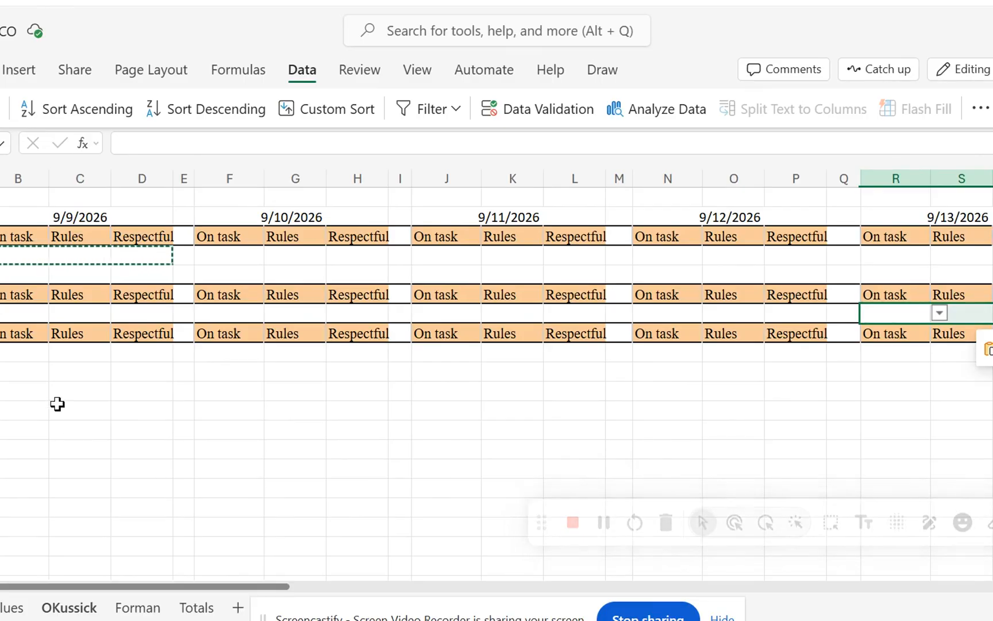
Apply all borders to the score table from the date row down to row 10, including the Totals column.
{"action": "left_click", "coordinate": [7, 200]}
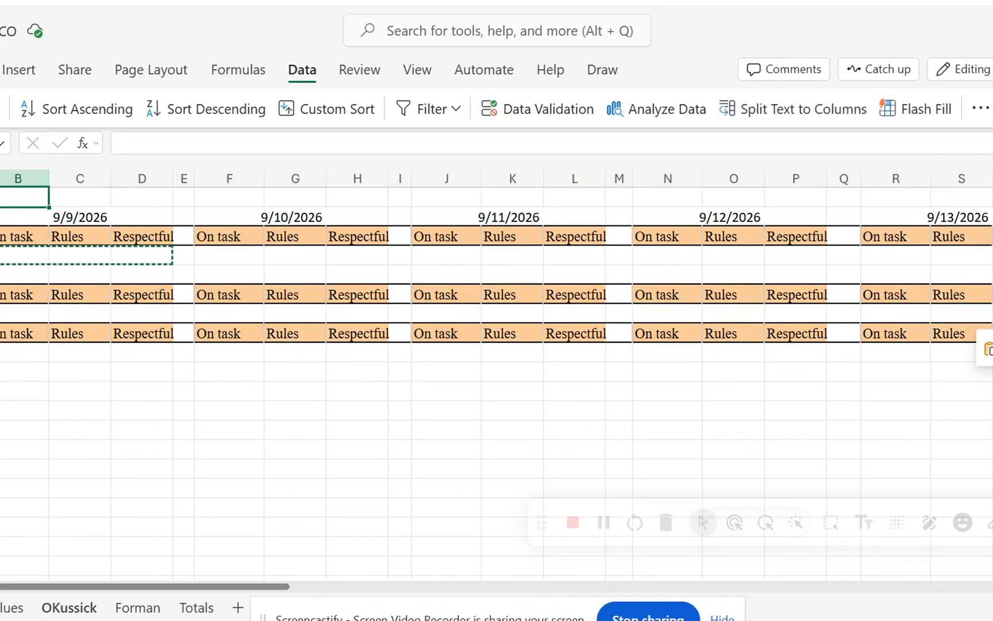
{"action": "left_click_drag", "start_coordinate": [1, 217], "coordinate": [992, 372]}
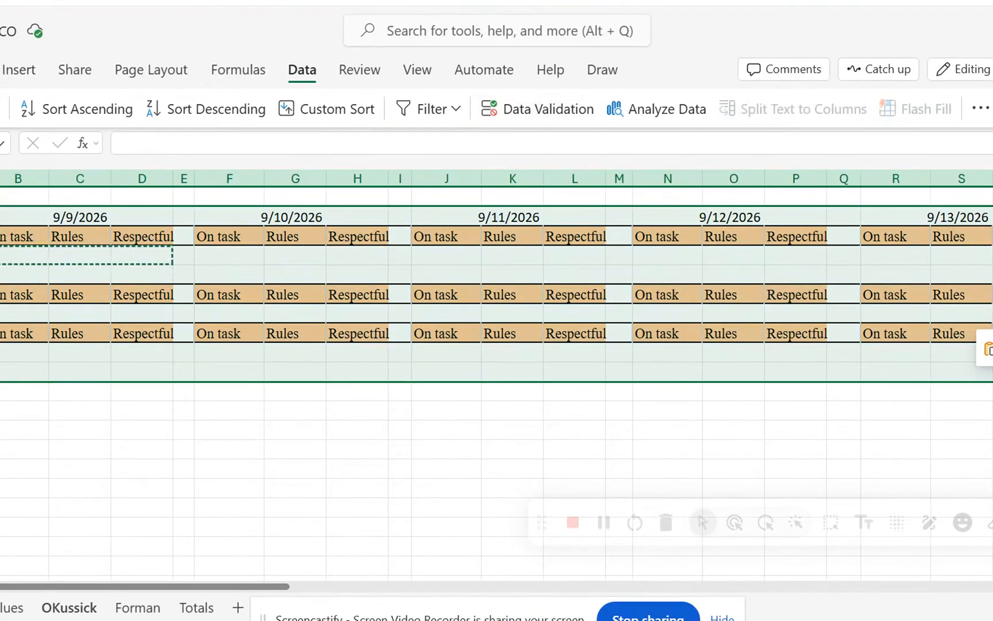
{"action": "left_click", "coordinate": [1, 69]}
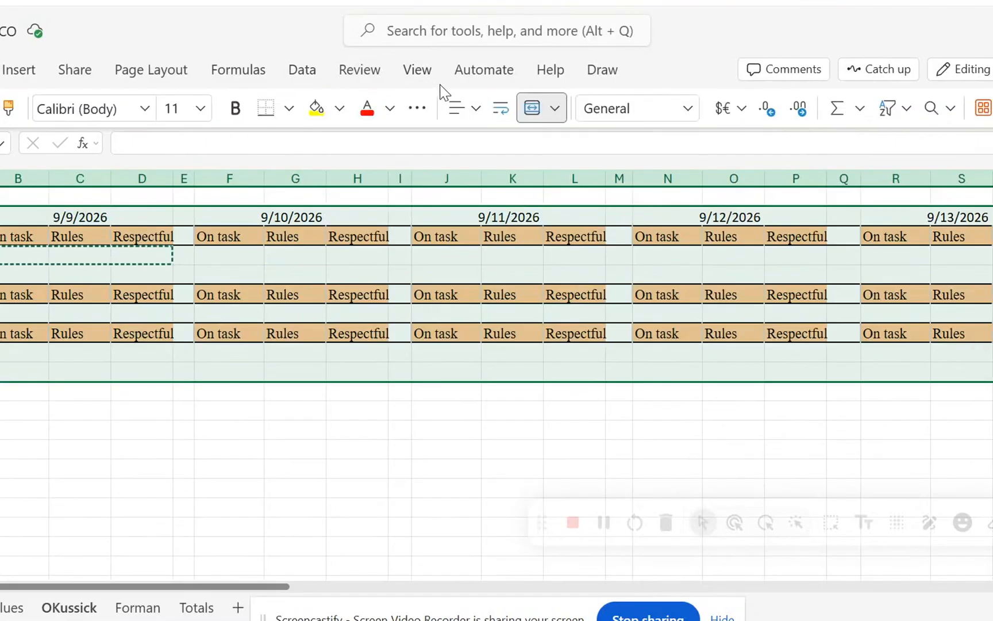
{"action": "left_click", "coordinate": [290, 108]}
{"action": "left_click", "coordinate": [273, 191]}
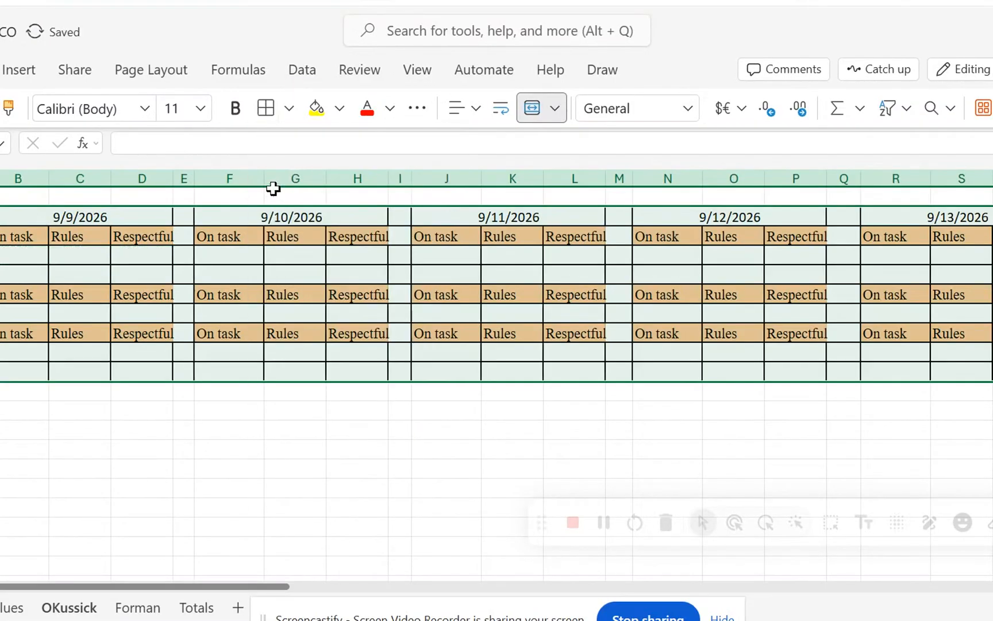
{"action": "left_click", "coordinate": [184, 466]}
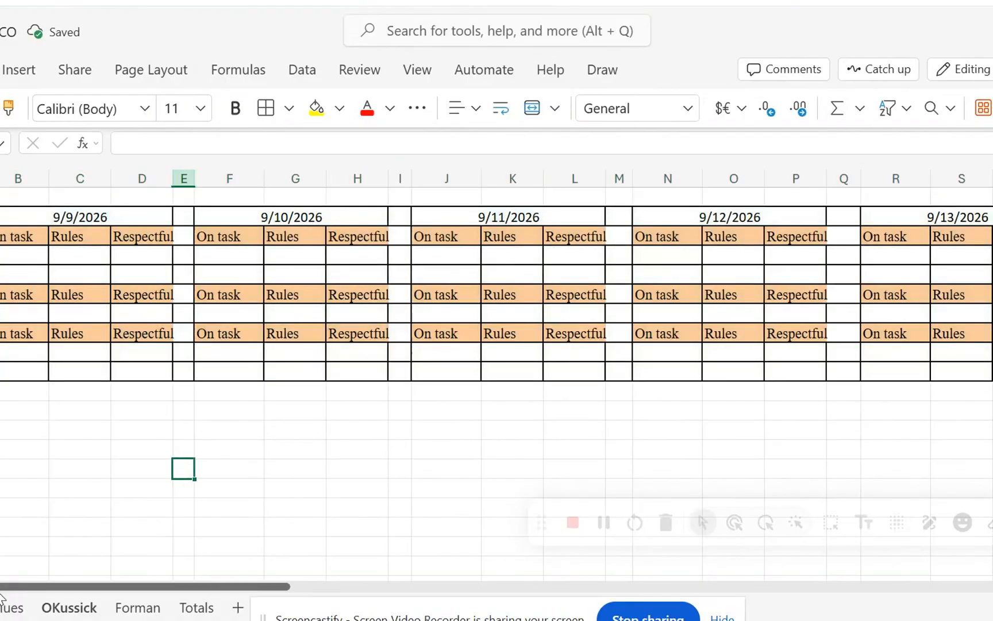
Enter the formula =SUM(B4:T4) in cell U4 of the Totals column.
{"action": "left_click_drag", "start_coordinate": [0, 588], "coordinate": [103, 585]}
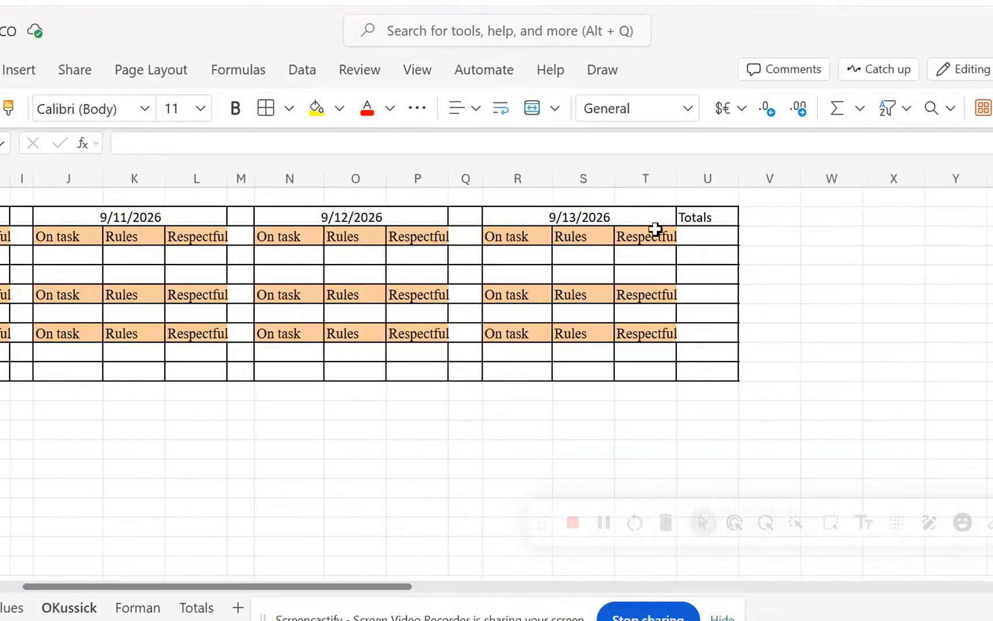
{"action": "left_click", "coordinate": [702, 254]}
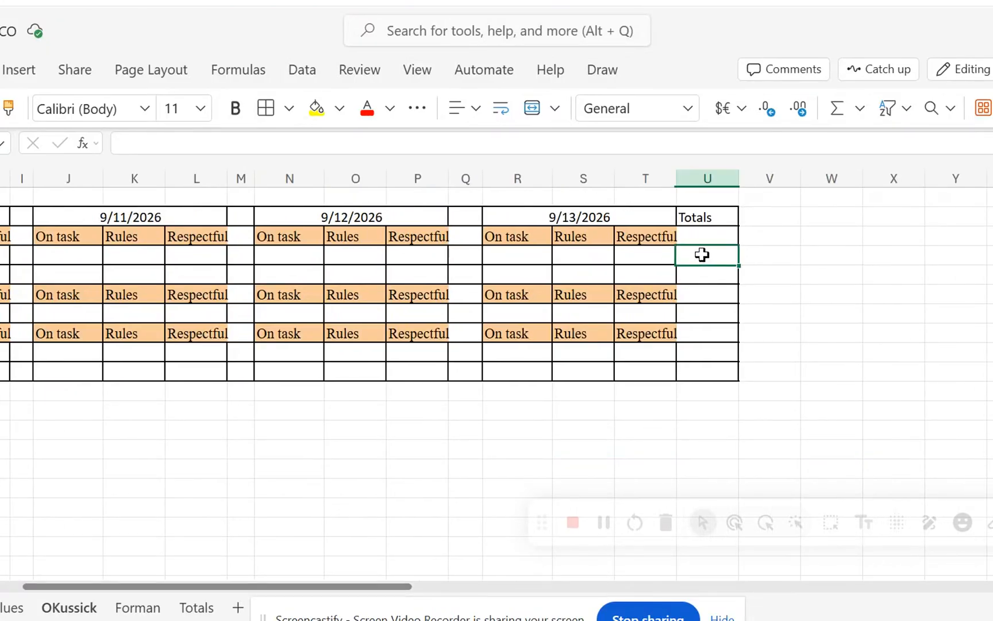
{"action": "left_click", "coordinate": [139, 143]}
{"action": "type", "text": "=sum("}
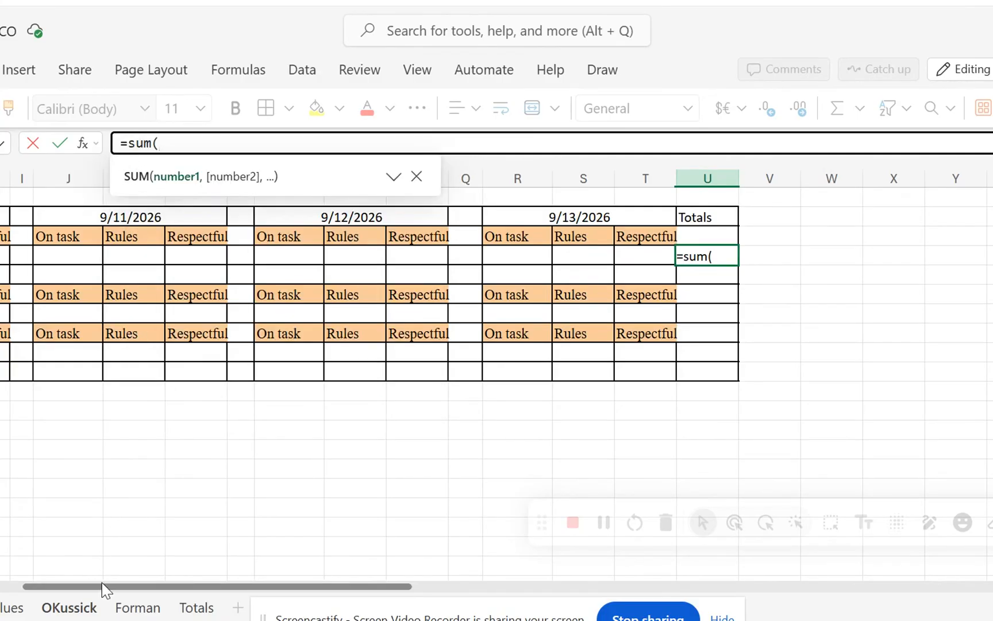
{"action": "left_click_drag", "start_coordinate": [104, 586], "coordinate": [0, 586]}
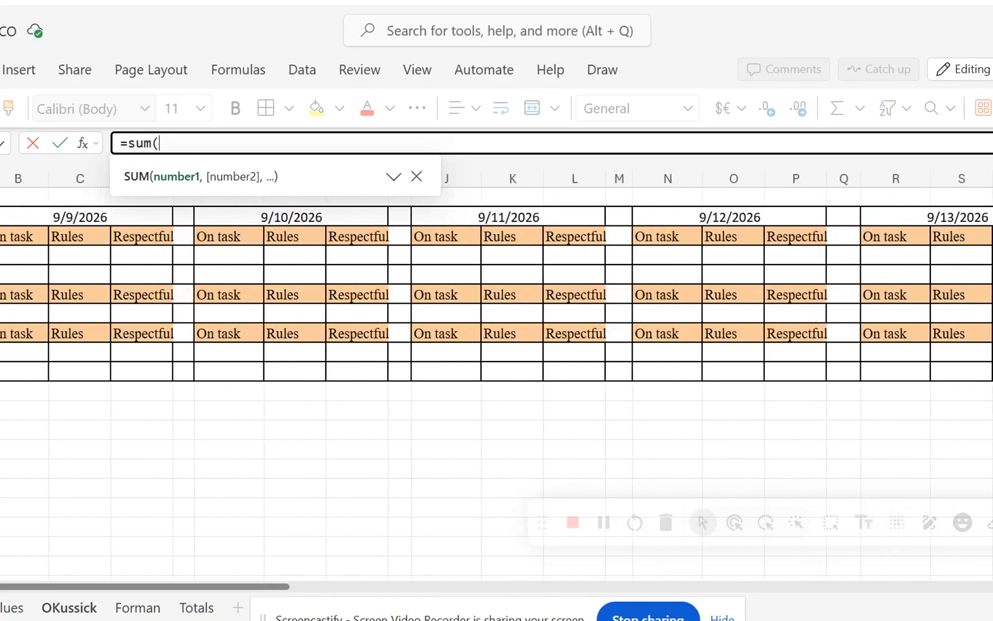
{"action": "left_click_drag", "start_coordinate": [2, 256], "coordinate": [992, 257]}
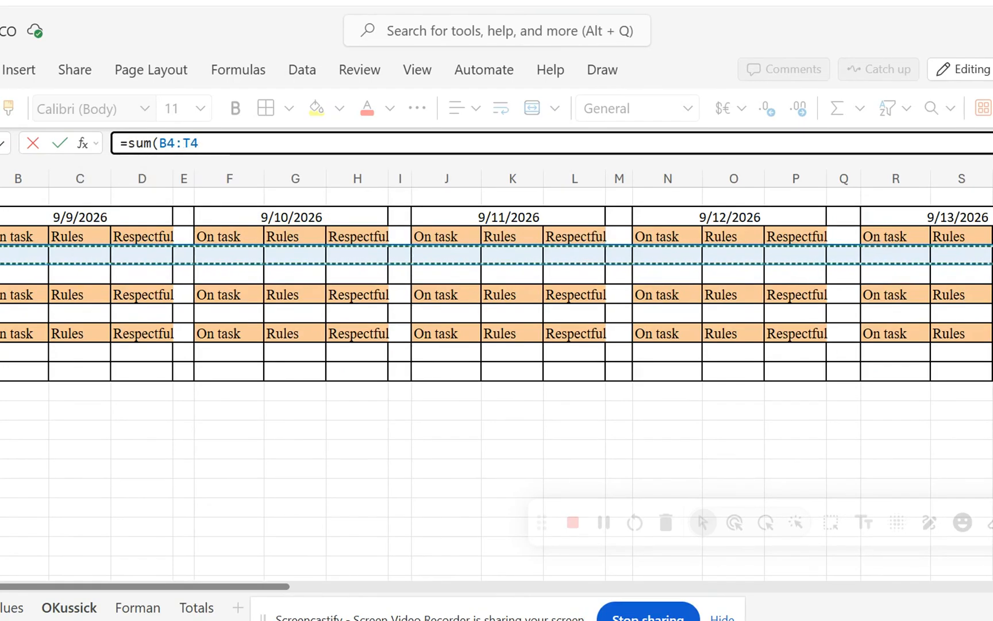
{"action": "type", "text": ")"}
{"action": "key", "text": "Return"}
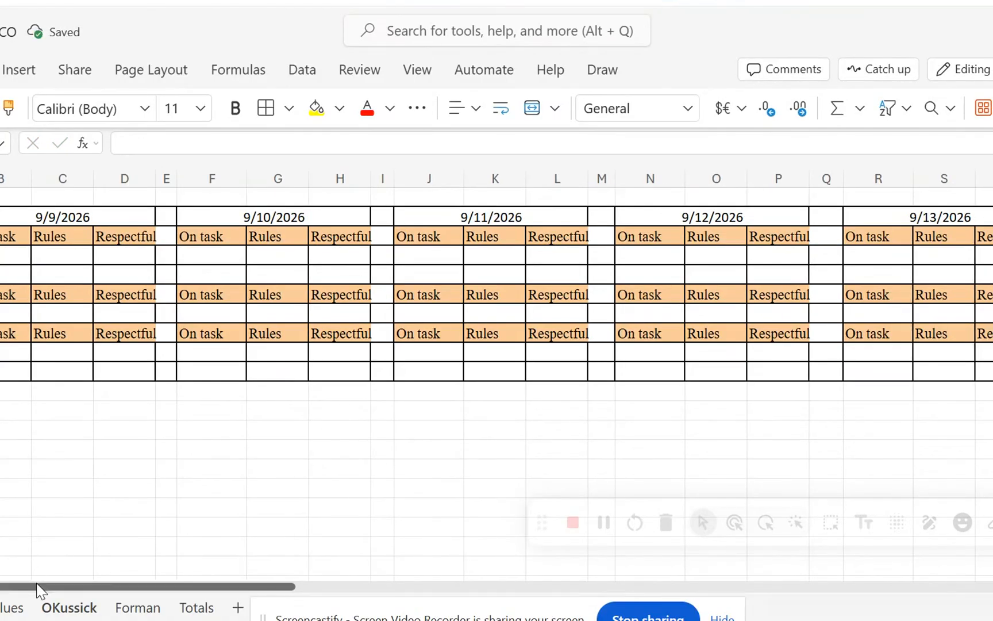
{"action": "left_click_drag", "start_coordinate": [37, 586], "coordinate": [166, 580]}
{"action": "left_click", "coordinate": [656, 254]}
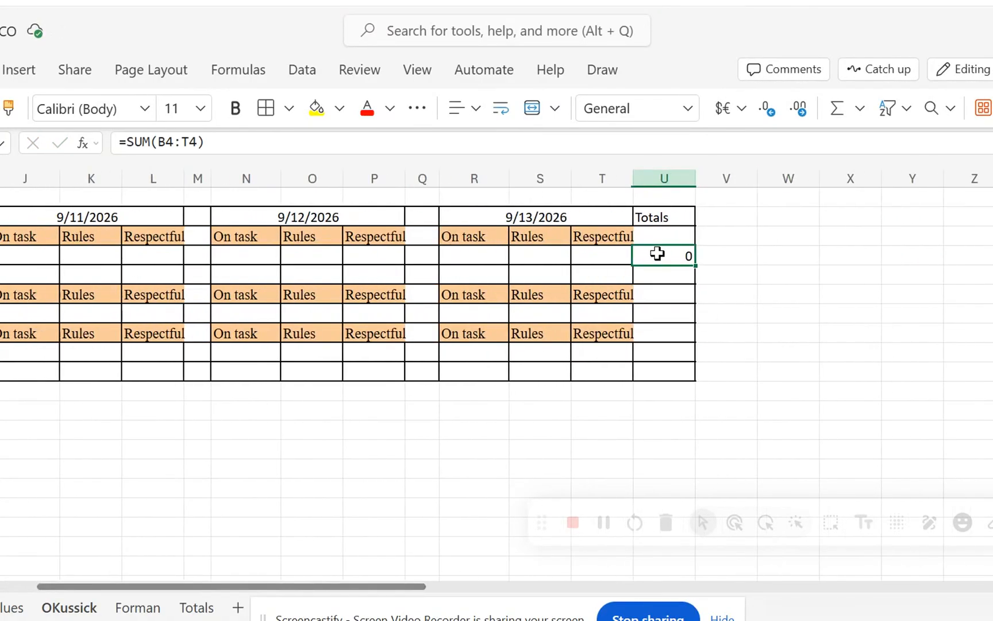
{"action": "left_click", "coordinate": [699, 265]}
{"action": "left_click", "coordinate": [684, 258]}
{"action": "left_click_drag", "start_coordinate": [696, 263], "coordinate": [694, 282]}
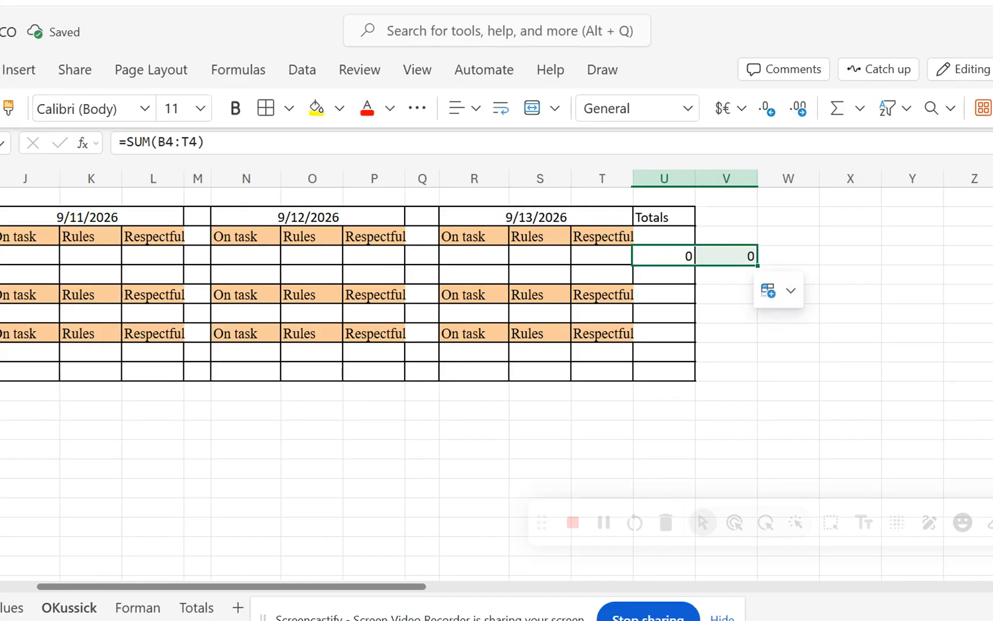
{"action": "key", "text": "ctrl+z"}
{"action": "left_click", "coordinate": [711, 332]}
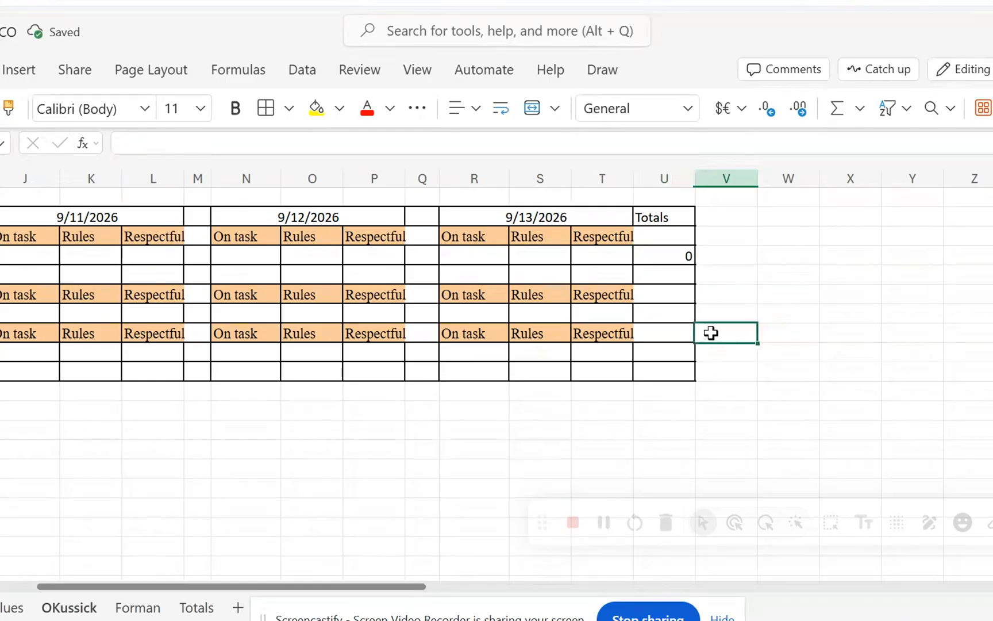
Fill the sum formula from U4 down the Totals column to U10.
{"action": "left_click", "coordinate": [667, 256]}
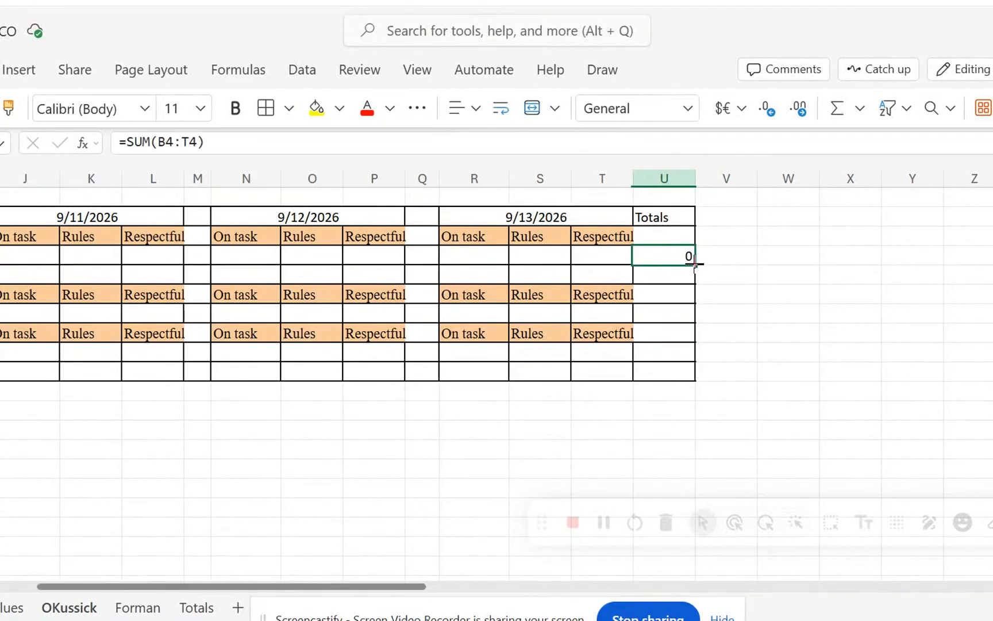
{"action": "left_click_drag", "start_coordinate": [695, 264], "coordinate": [693, 372]}
{"action": "left_click", "coordinate": [821, 336]}
Clear the formulas from U8 and U6, the Totals cells in the repeated header rows.
{"action": "left_click", "coordinate": [664, 336]}
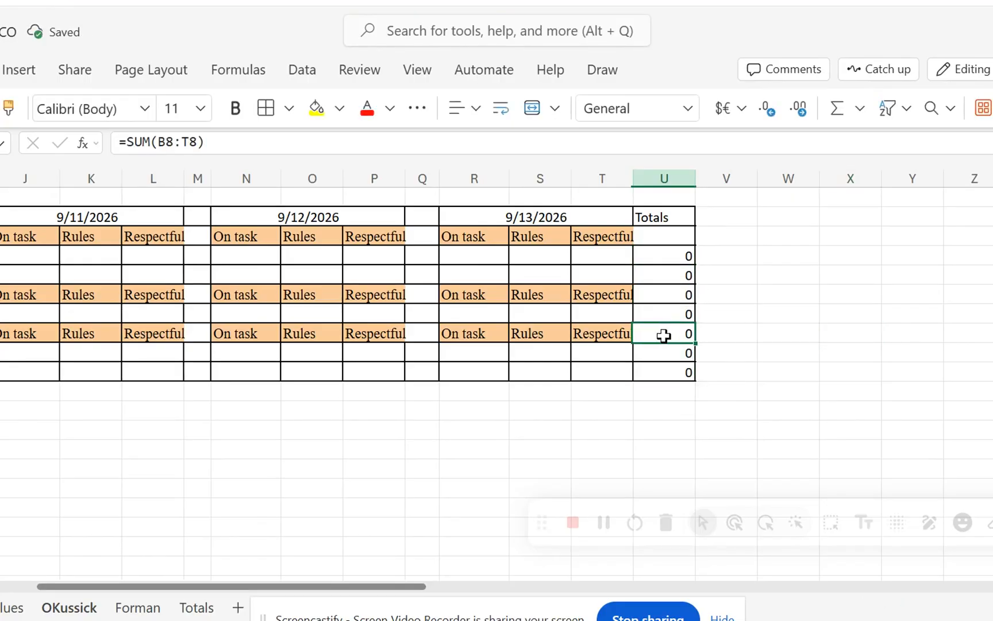
{"action": "key", "text": "BackSpace"}
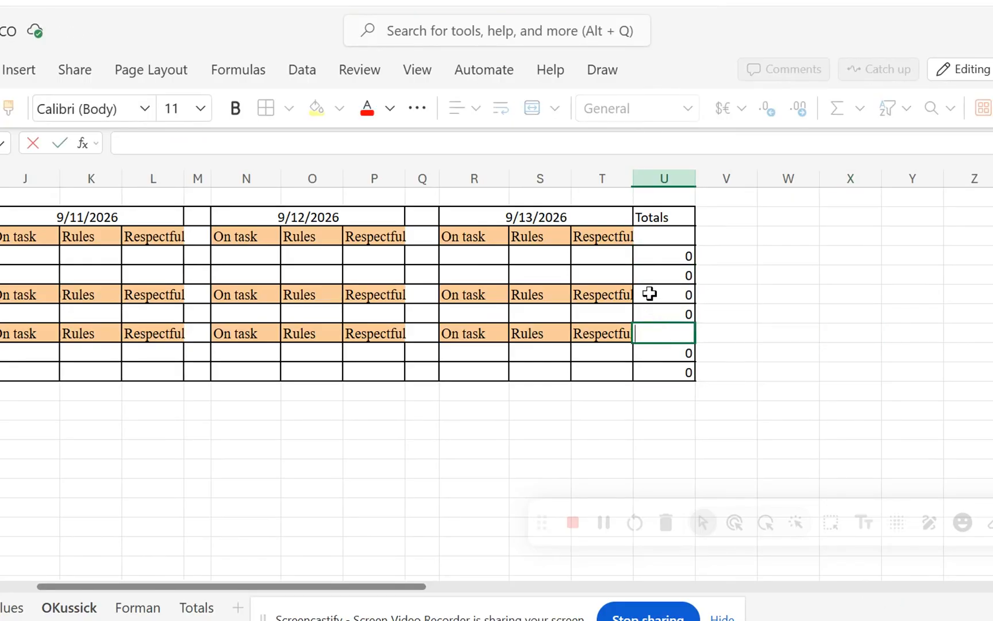
{"action": "left_click", "coordinate": [651, 293]}
{"action": "key", "text": "BackSpace"}
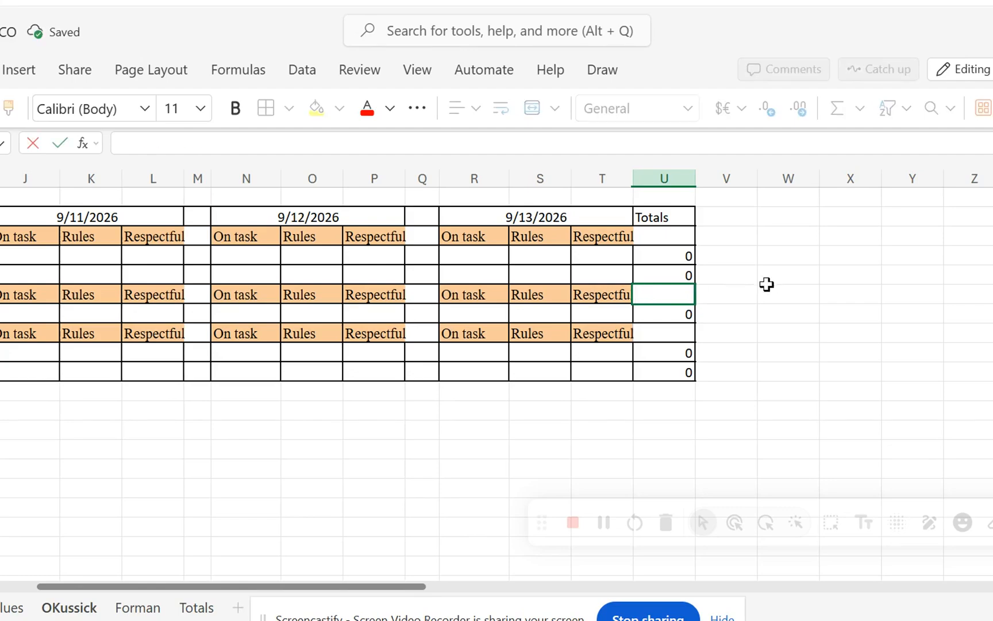
{"action": "left_click", "coordinate": [766, 286]}
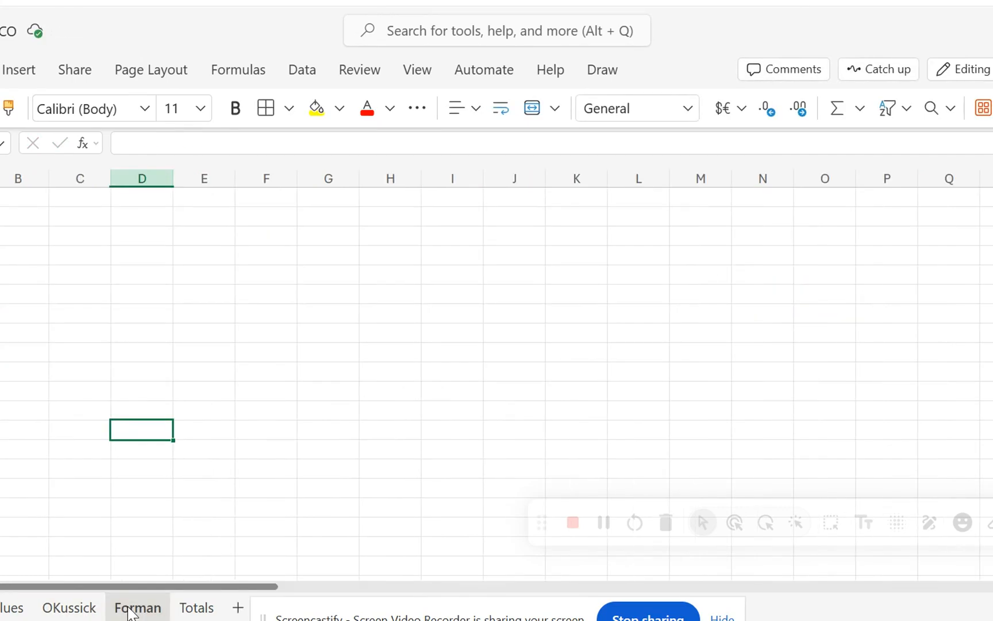
Delete the blank second staff sheet located just before the Totals sheet.
{"action": "left_click", "coordinate": [55, 612]}
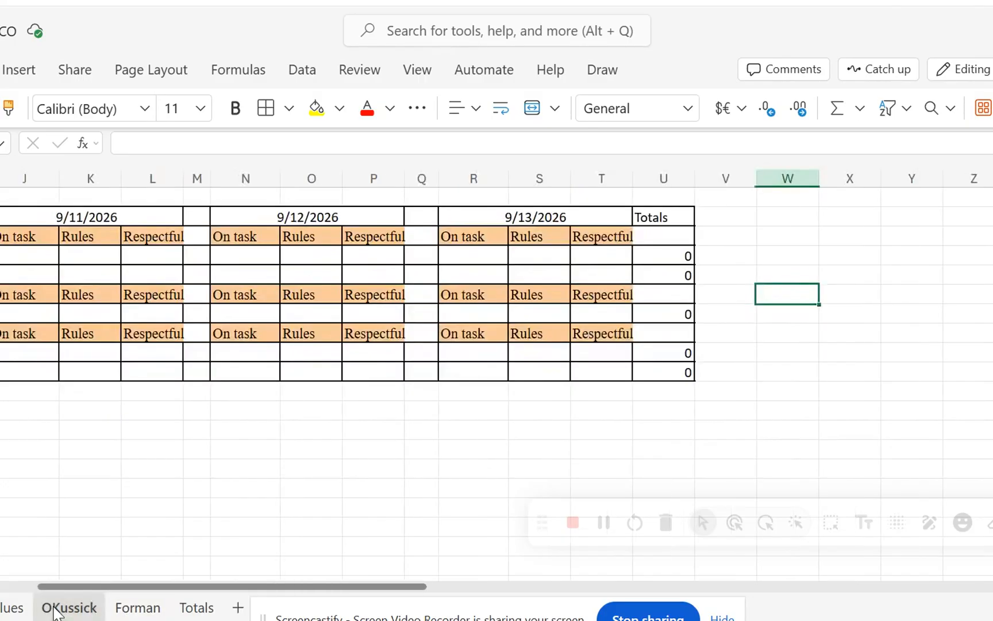
{"action": "left_click_drag", "start_coordinate": [56, 588], "coordinate": [0, 589]}
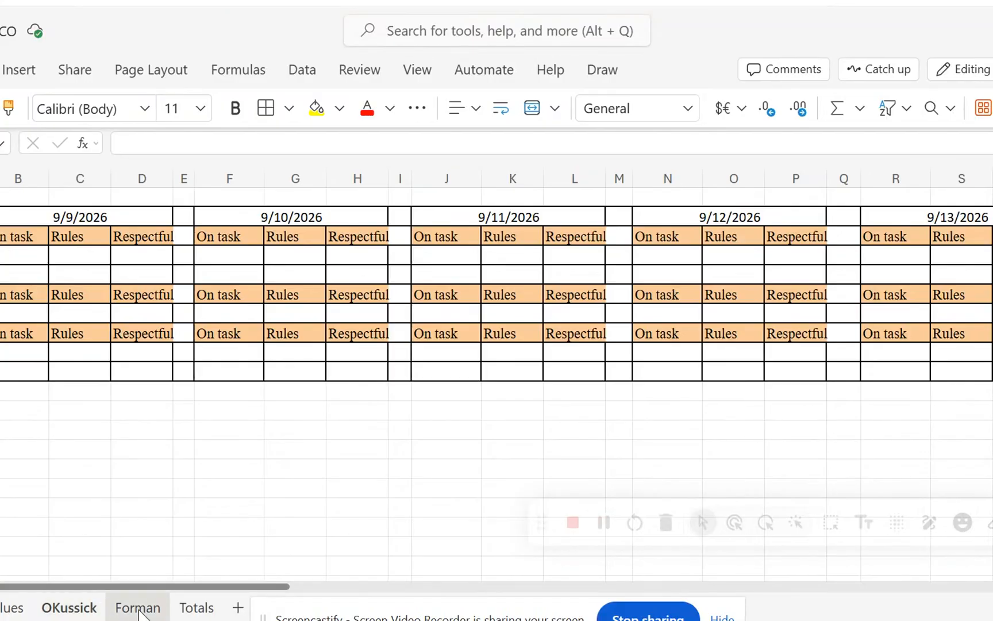
{"action": "right_click", "coordinate": [138, 610]}
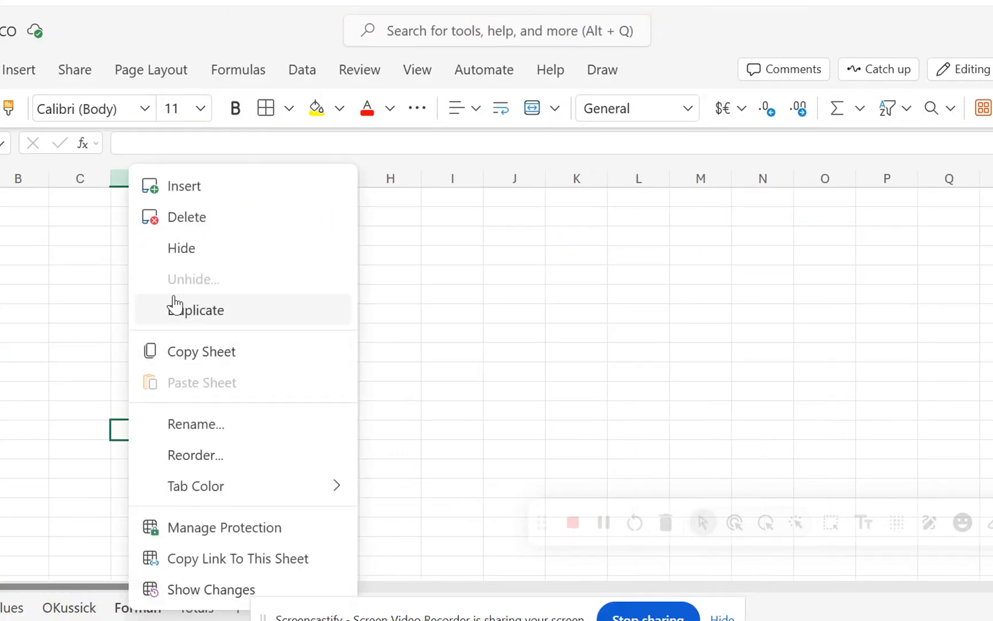
{"action": "left_click", "coordinate": [181, 219]}
{"action": "left_click", "coordinate": [529, 380]}
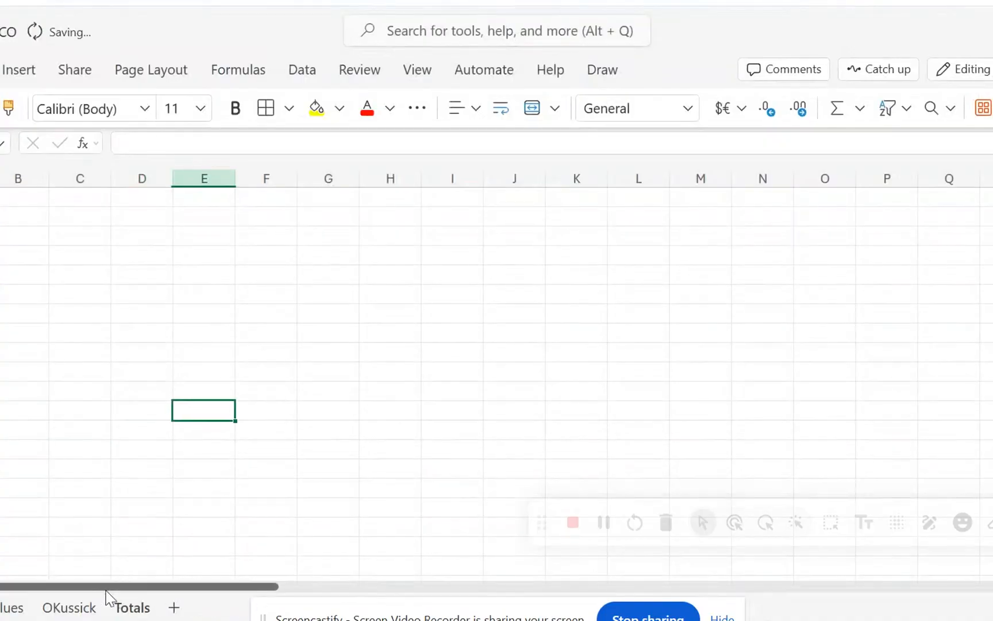
Copy and paste the completed staff sheet, placing the copy between the original and the Totals sheet.
{"action": "left_click", "coordinate": [51, 611]}
{"action": "right_click", "coordinate": [52, 610]}
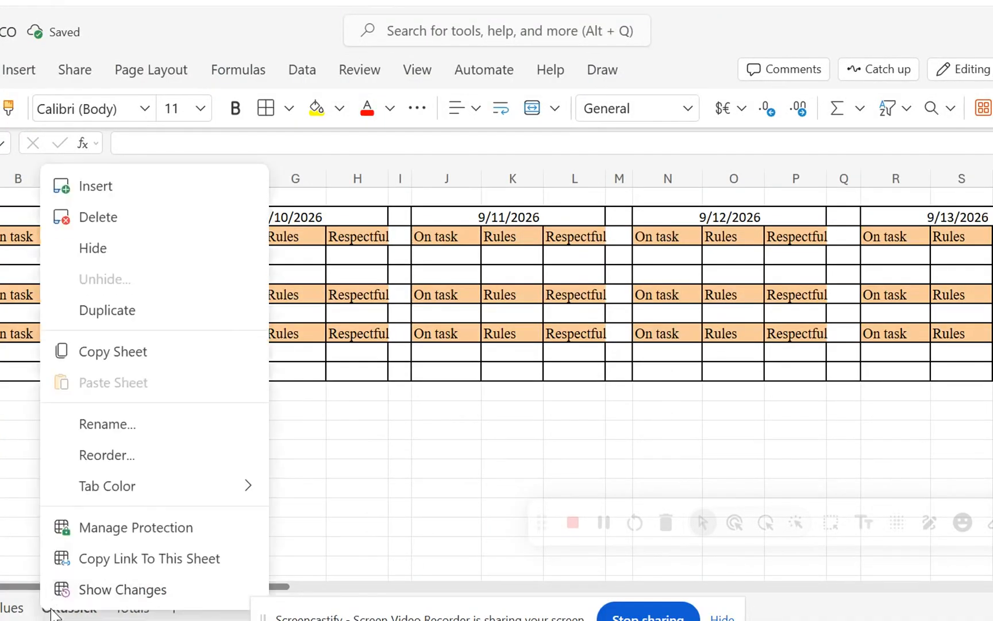
{"action": "left_click", "coordinate": [93, 356]}
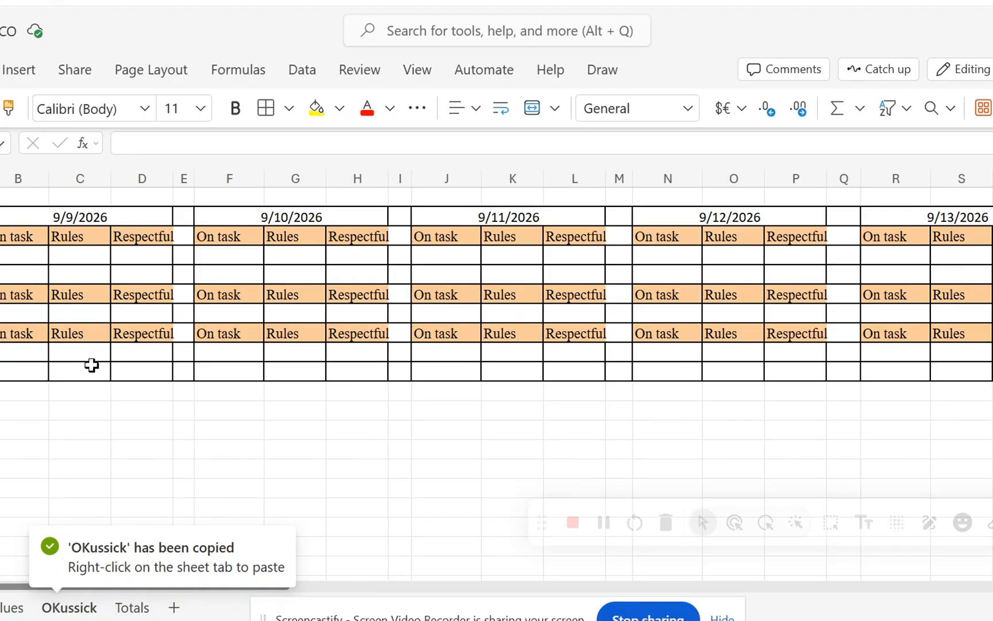
{"action": "right_click", "coordinate": [89, 608]}
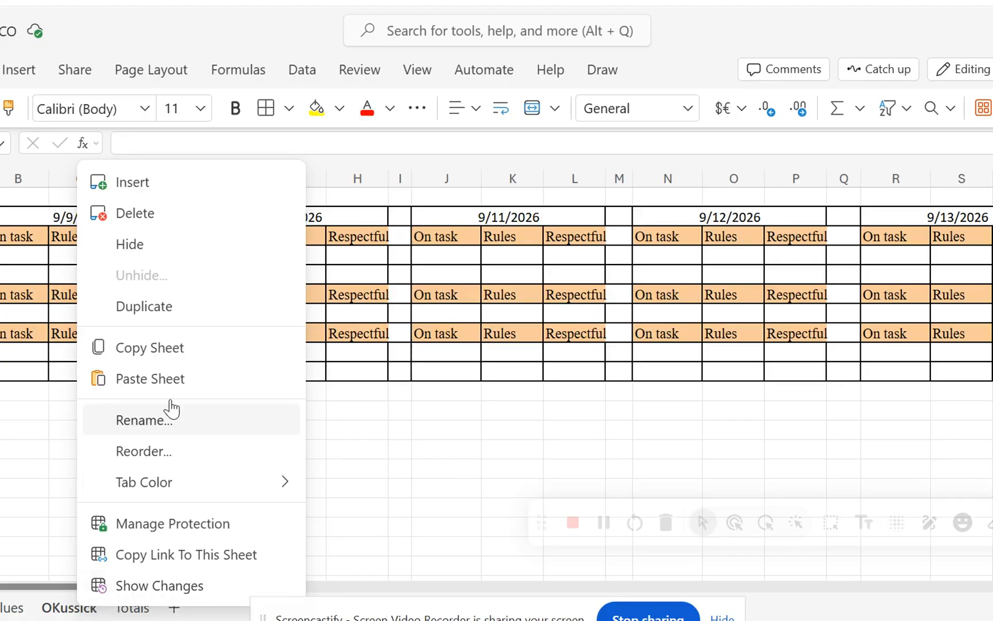
{"action": "left_click", "coordinate": [168, 380]}
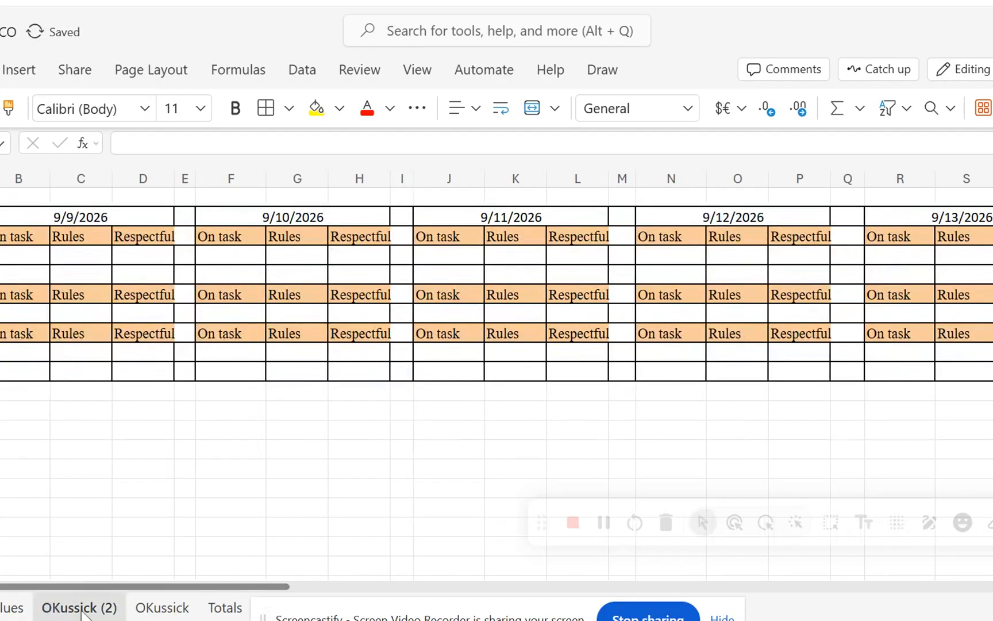
{"action": "left_click_drag", "start_coordinate": [81, 608], "coordinate": [164, 614]}
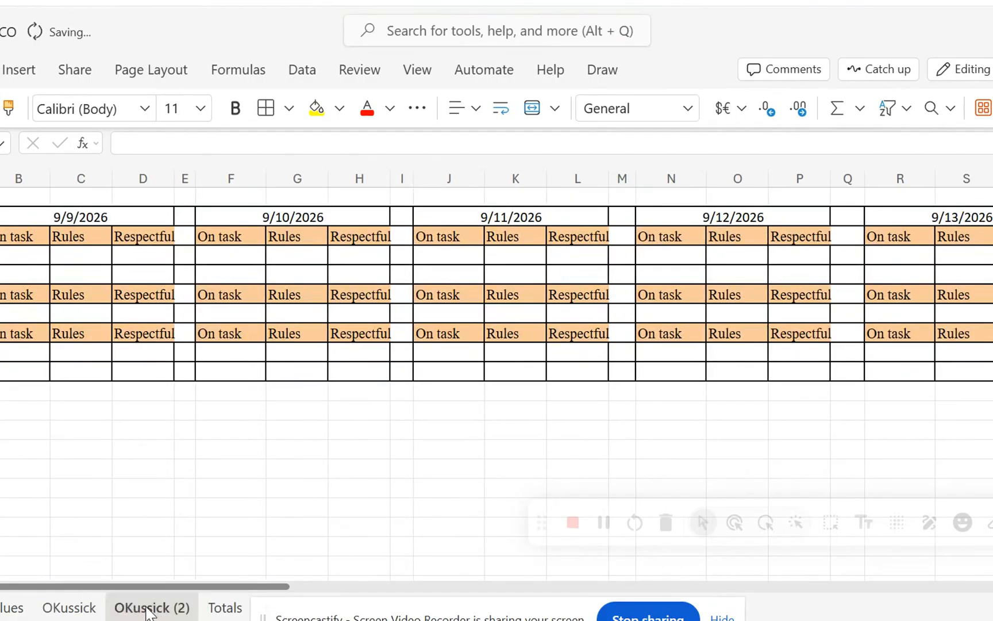
Rename the copied sheet with the second staff member's surname.
{"action": "right_click", "coordinate": [148, 608]}
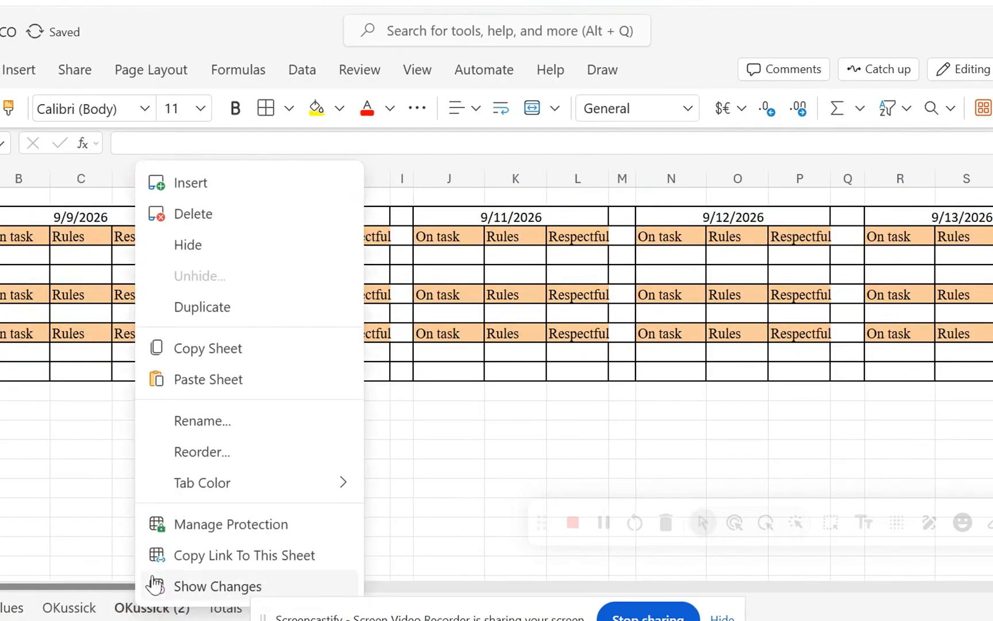
{"action": "left_click", "coordinate": [195, 420]}
{"action": "type", "text": "Forman"}
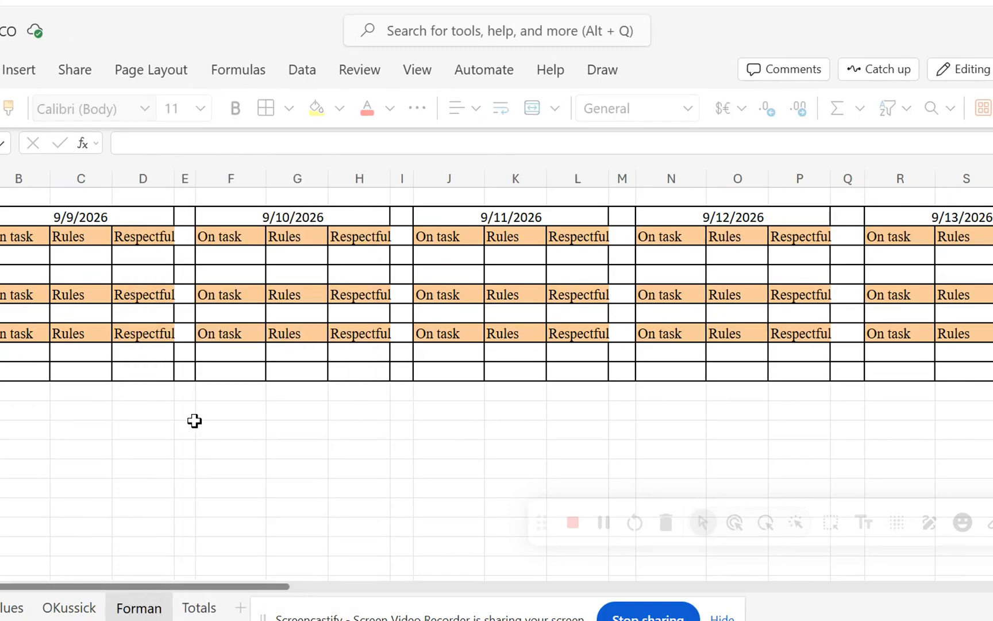
{"action": "left_click", "coordinate": [186, 430]}
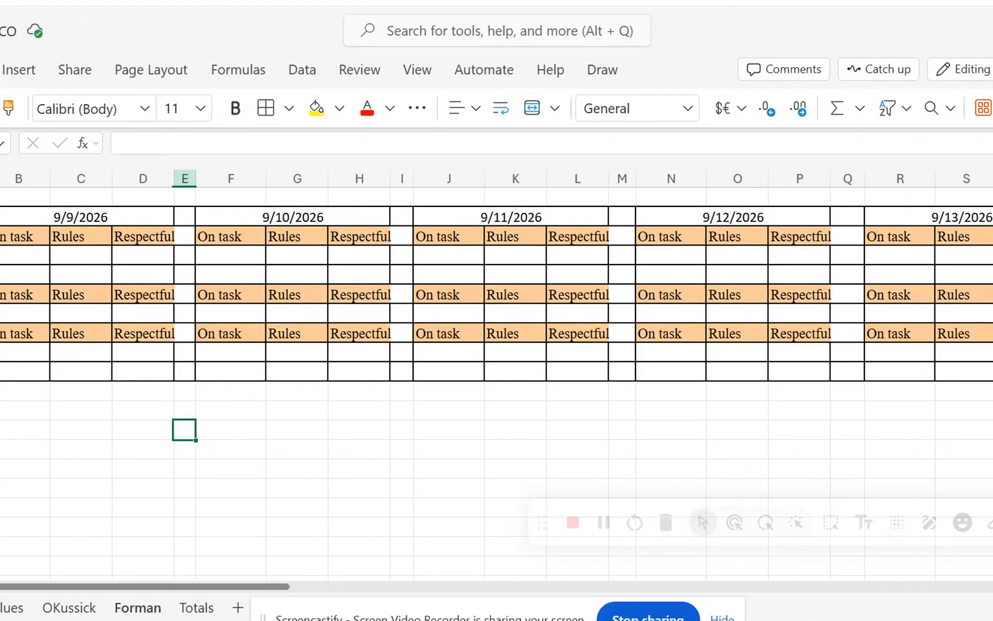
Replace the copied student names in column A with four new students' first names, starting at A4.
{"action": "left_click", "coordinate": [1, 255]}
{"action": "type", "text": "David"}
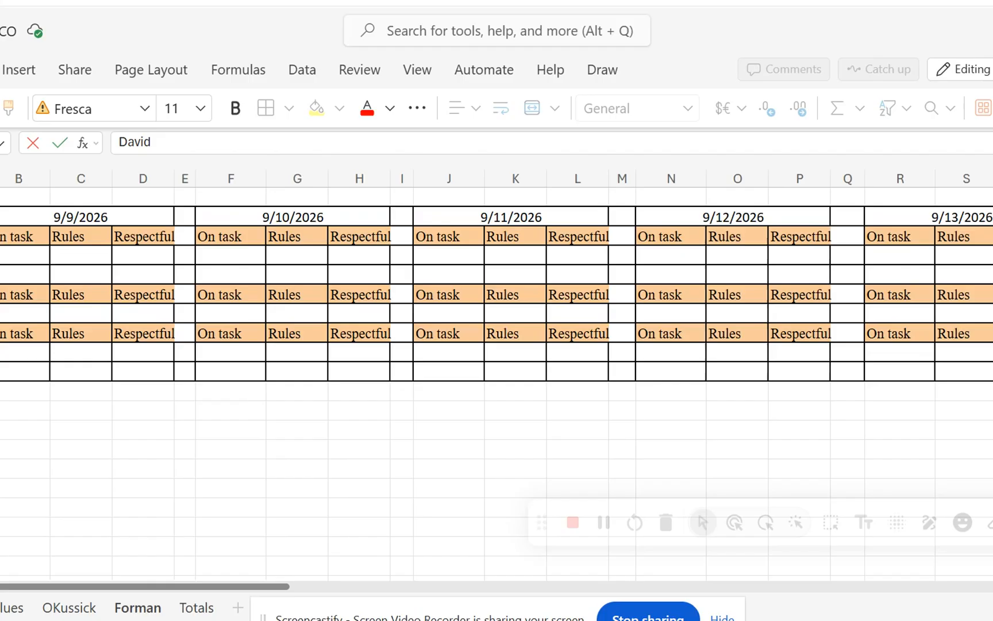
{"action": "key", "text": "Return"}
{"action": "type", "text": "Sylvia"}
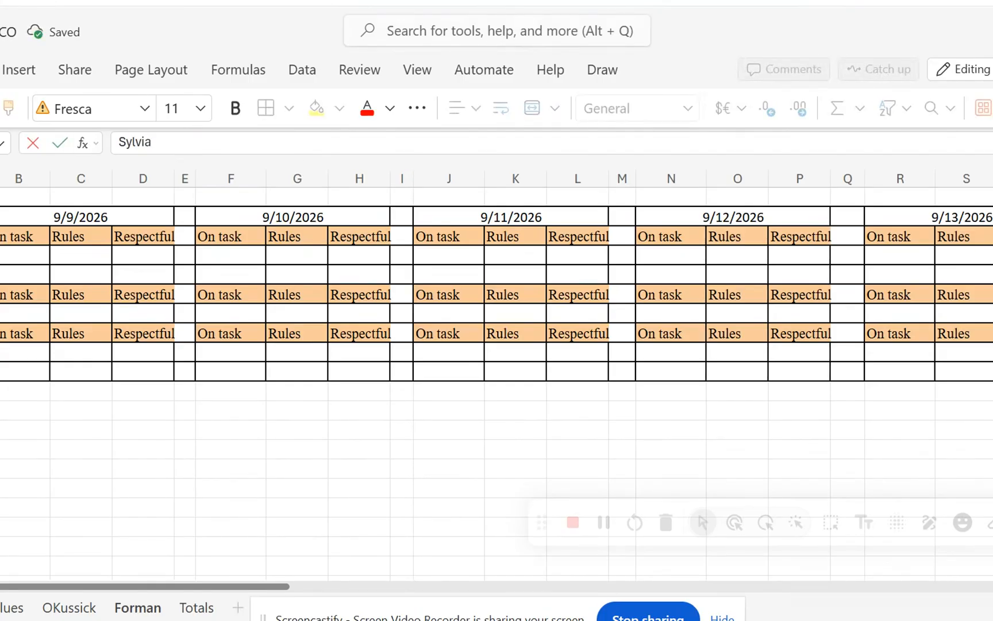
{"action": "key", "text": "Return"}
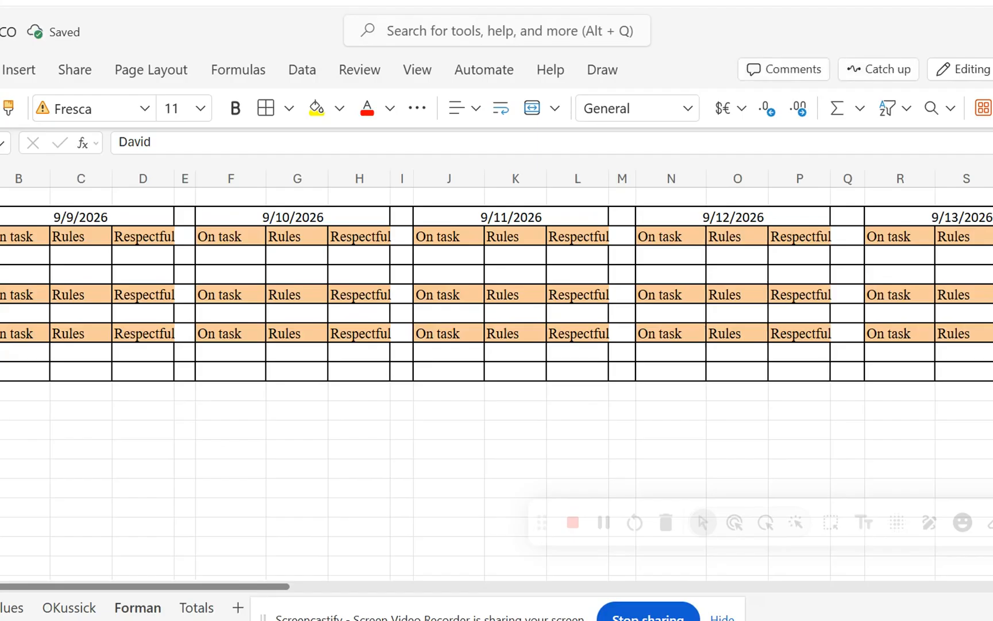
{"action": "type", "text": "Shane"}
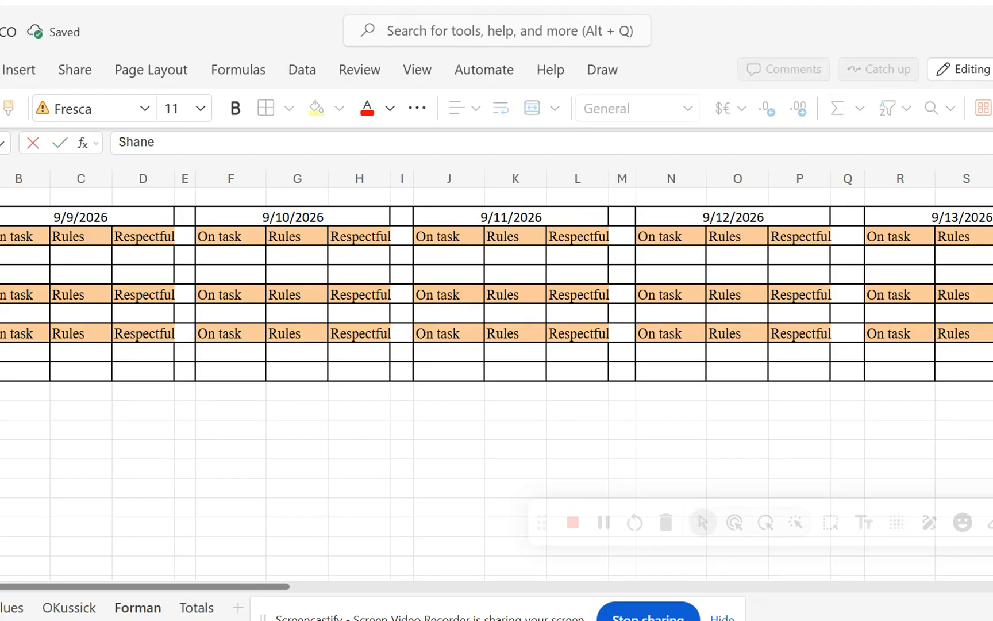
{"action": "key", "text": "Return"}
{"action": "type", "text": "Dontre"}
{"action": "key", "text": "Return"}
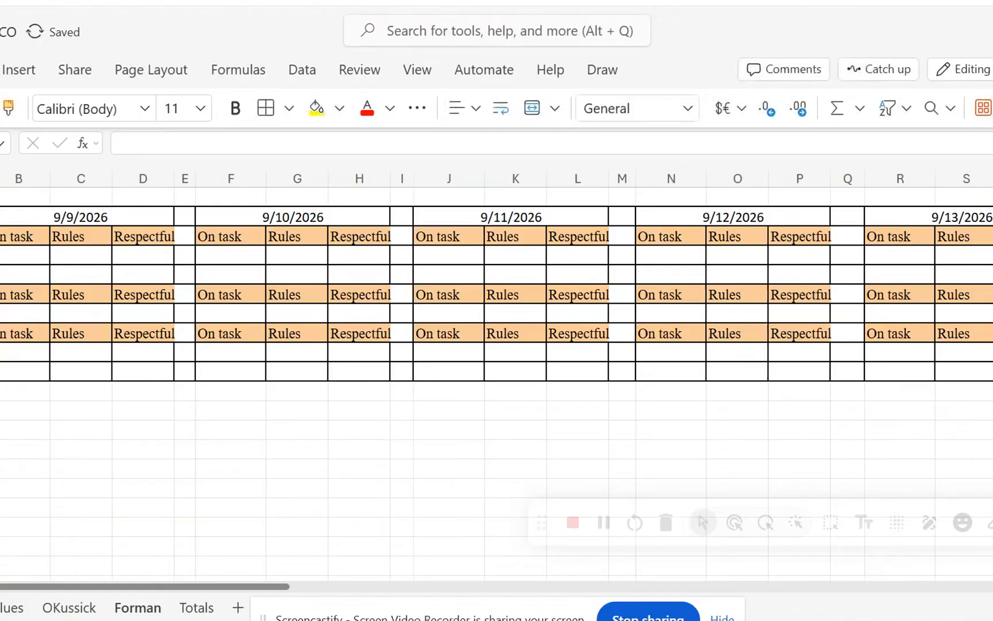
Delete row 10 from the second staff sheet and switch to the Totals sheet.
{"action": "key", "text": "shift+space"}
{"action": "right_click", "coordinate": [1, 371]}
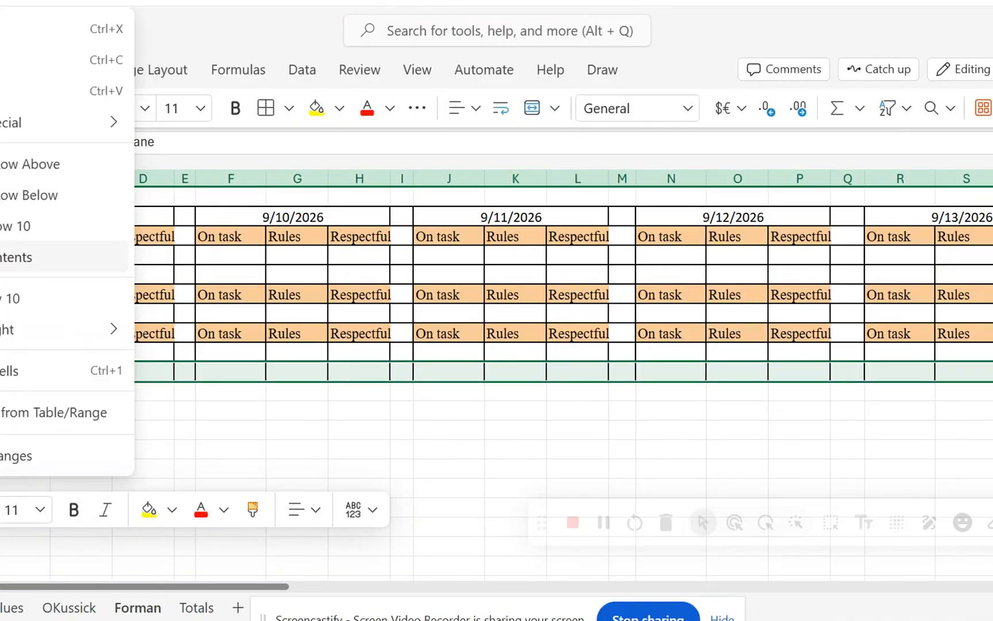
{"action": "left_click", "coordinate": [11, 224]}
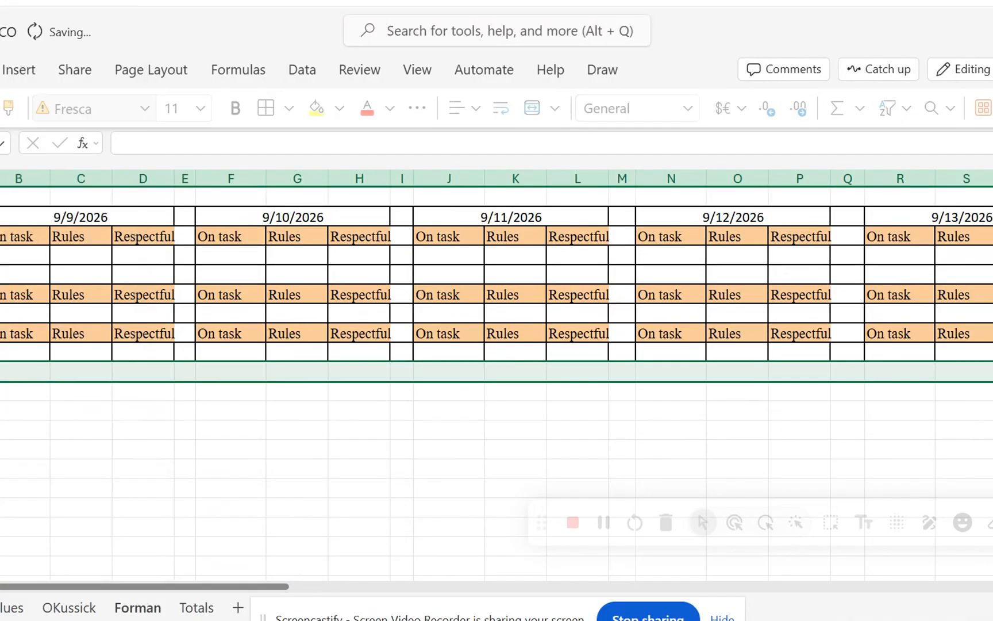
{"action": "left_click", "coordinate": [11, 423]}
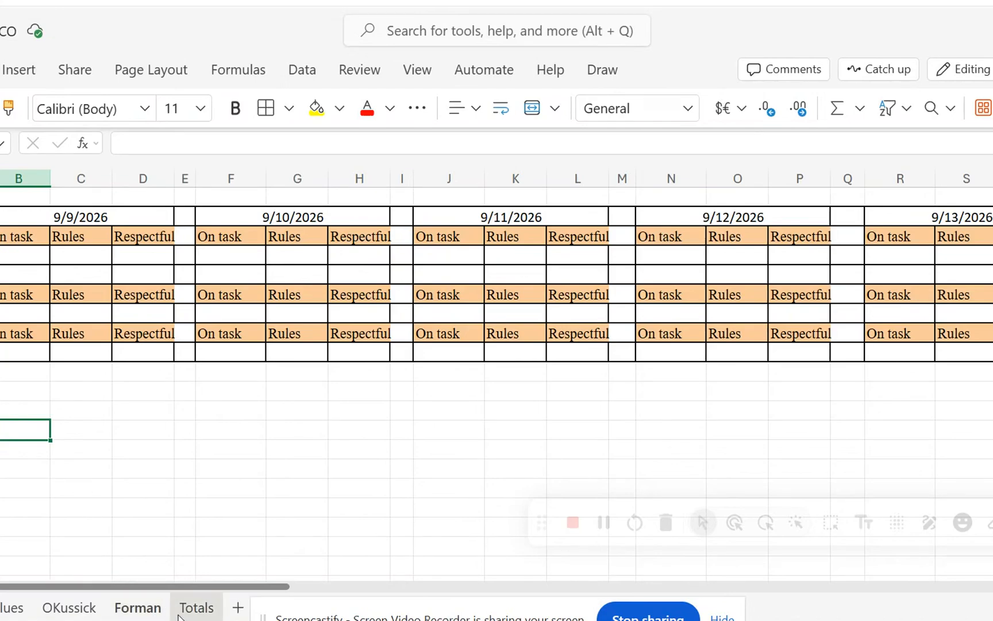
{"action": "left_click", "coordinate": [196, 607]}
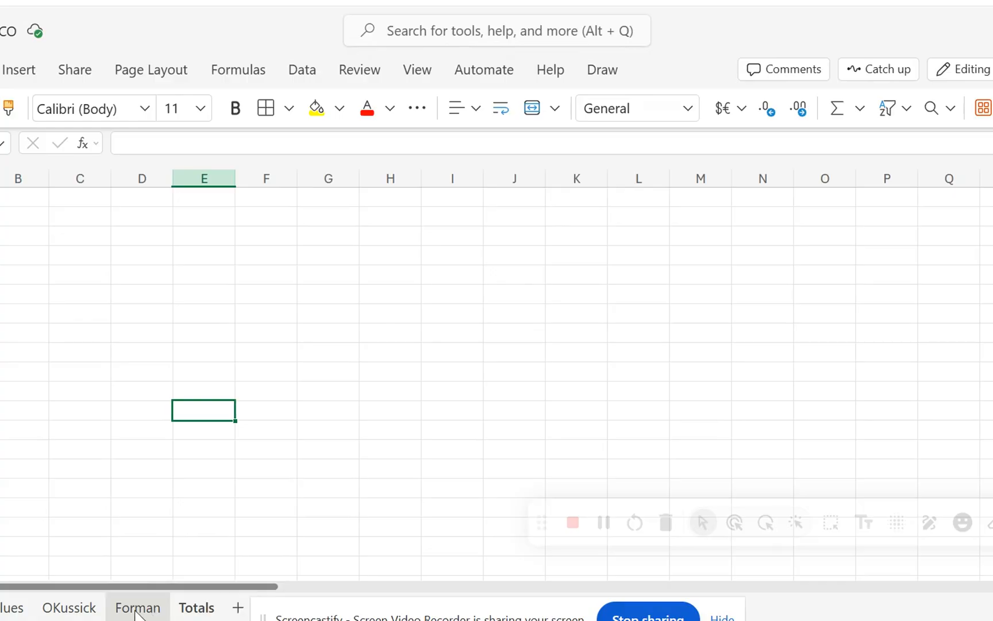
Enter the four students' first names in column A of the Totals sheet, one per row in A2 through A5.
{"action": "left_click", "coordinate": [0, 197]}
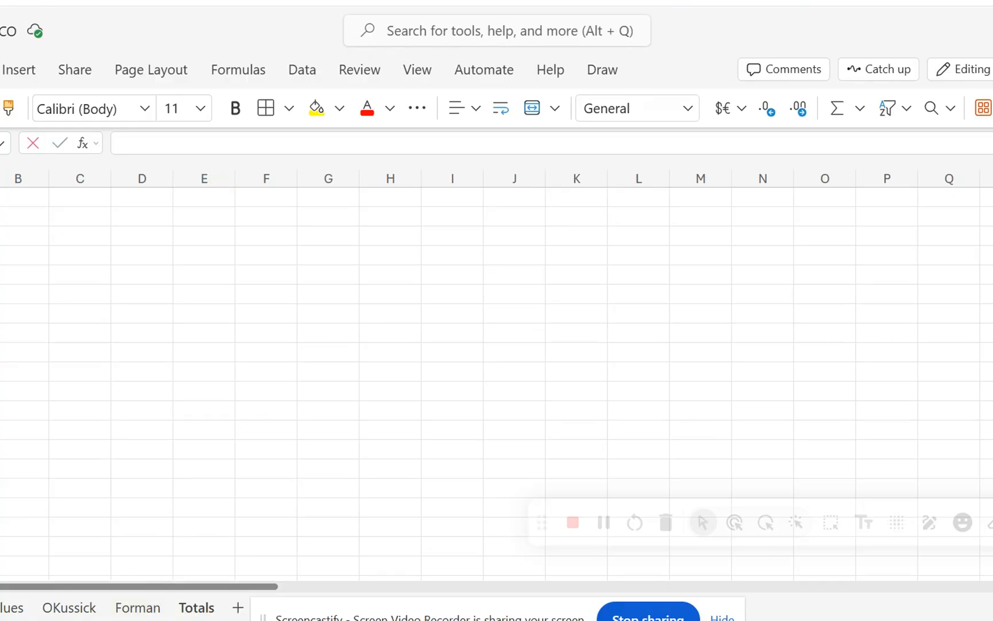
{"action": "type", "text": "Sylvai"}
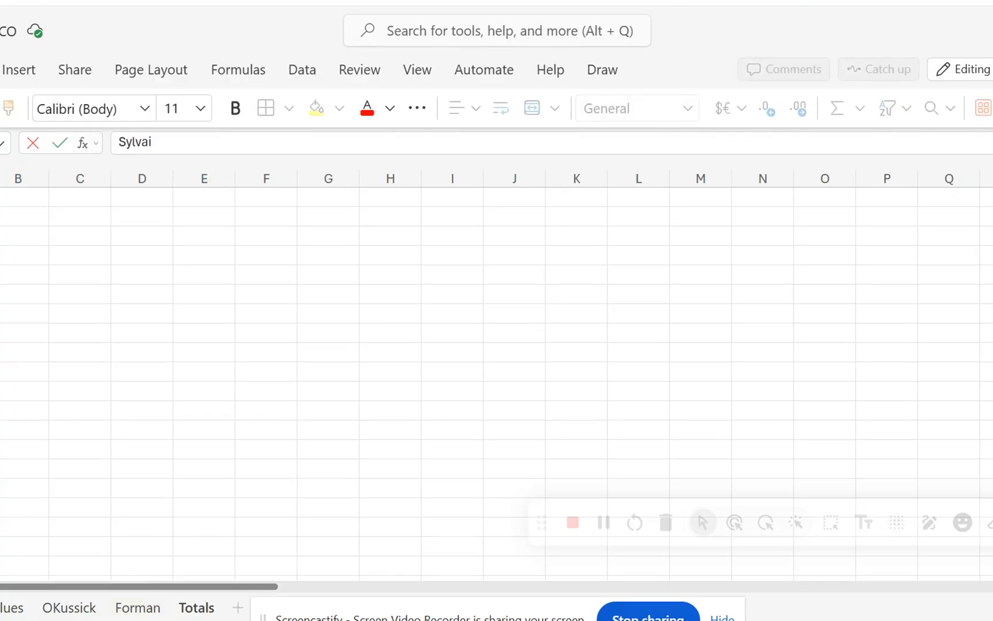
{"action": "key", "text": "BackSpace"}
{"action": "key", "text": "BackSpace"}
{"action": "type", "text": "ia"}
{"action": "key", "text": "Return"}
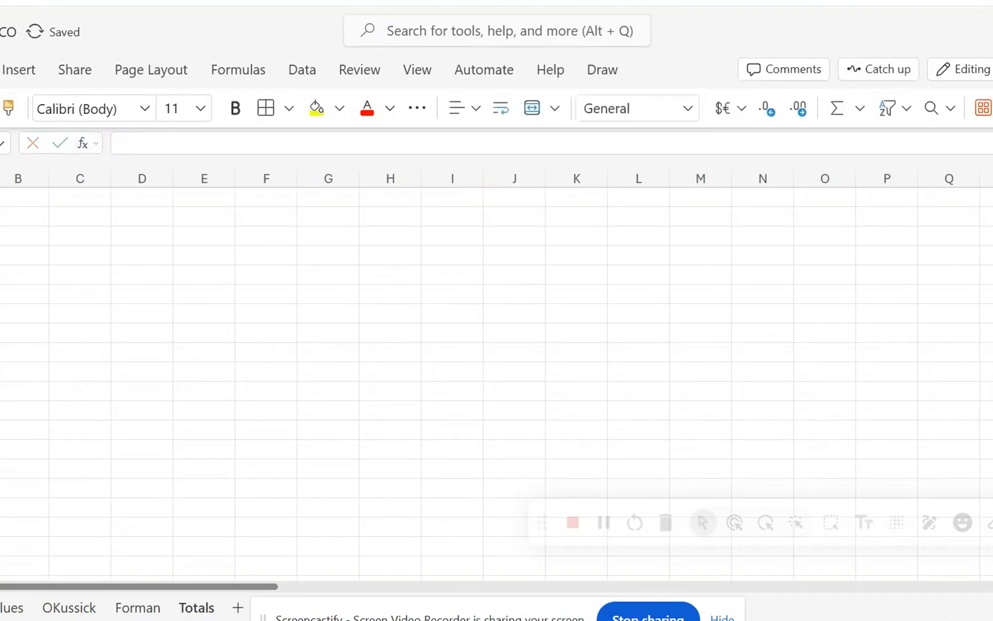
{"action": "type", "text": "Dontre"}
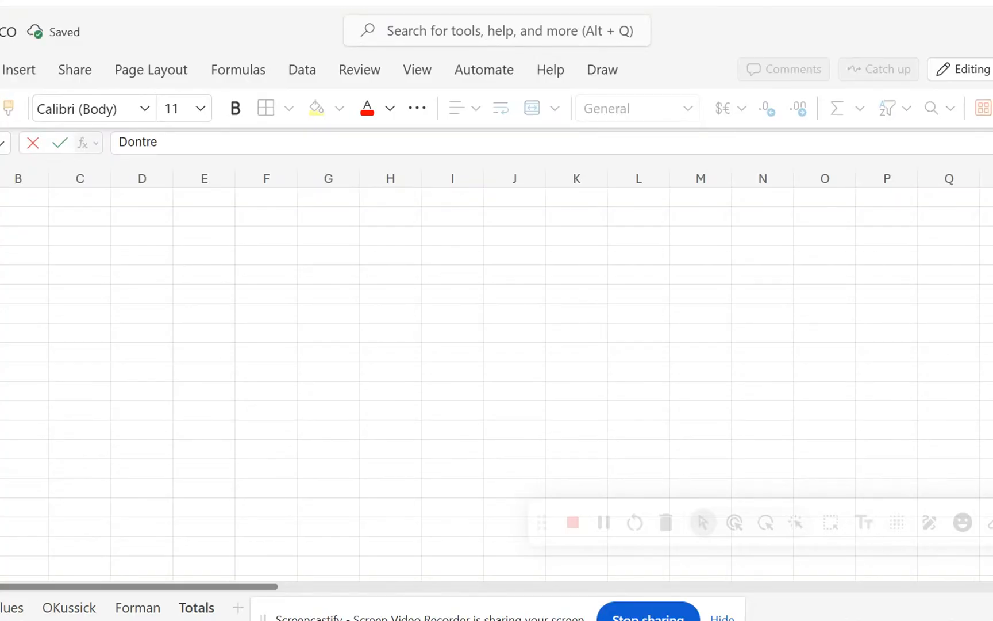
{"action": "key", "text": "Return"}
{"action": "type", "text": "David"}
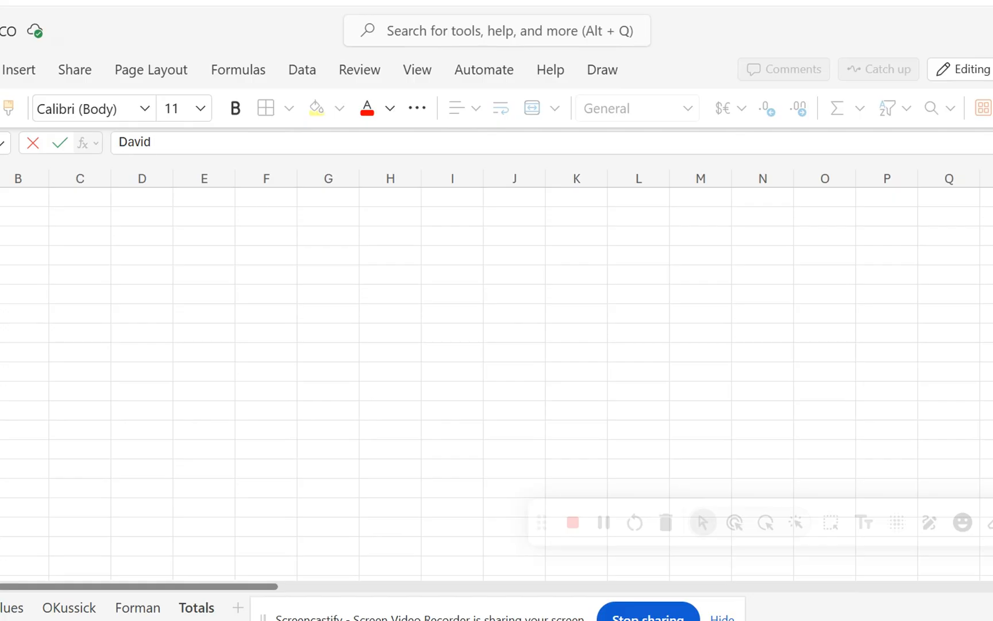
{"action": "key", "text": "Return"}
{"action": "type", "text": "Sylvia"}
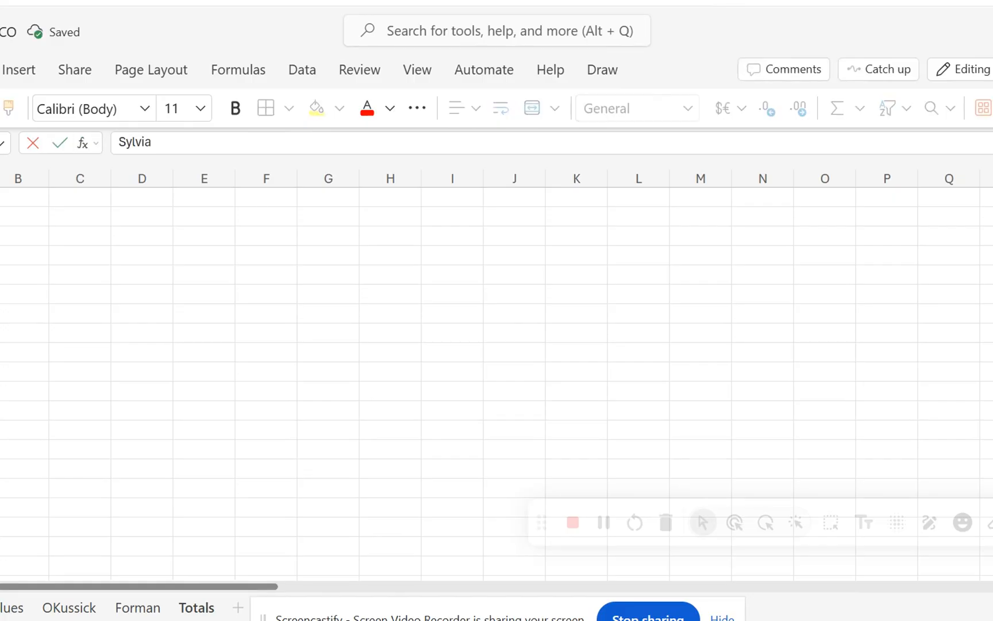
{"action": "key", "text": "Return"}
{"action": "type", "text": "Shane"}
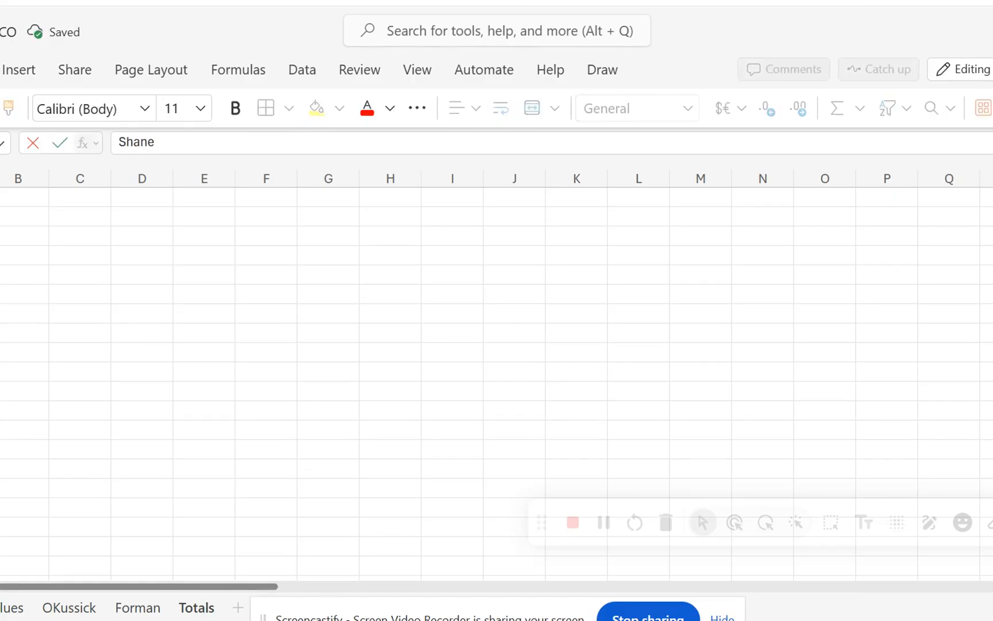
Enter the week range 09/9/26-9/13/26 in cell B1 of the Totals sheet and widen column B to fit it.
{"action": "left_click", "coordinate": [16, 198]}
{"action": "type", "text": "09/"}
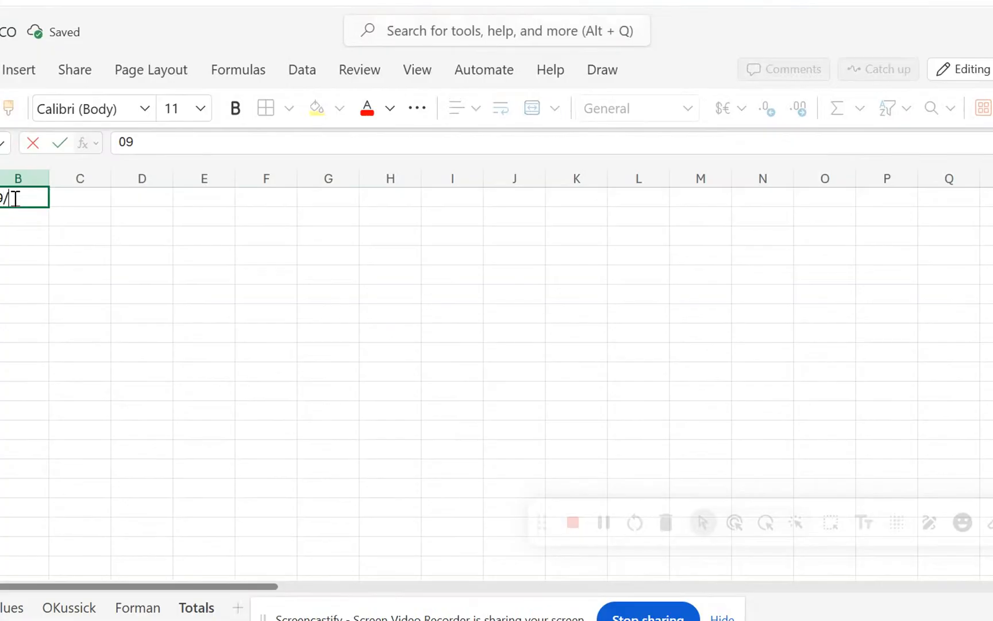
{"action": "type", "text": "9"}
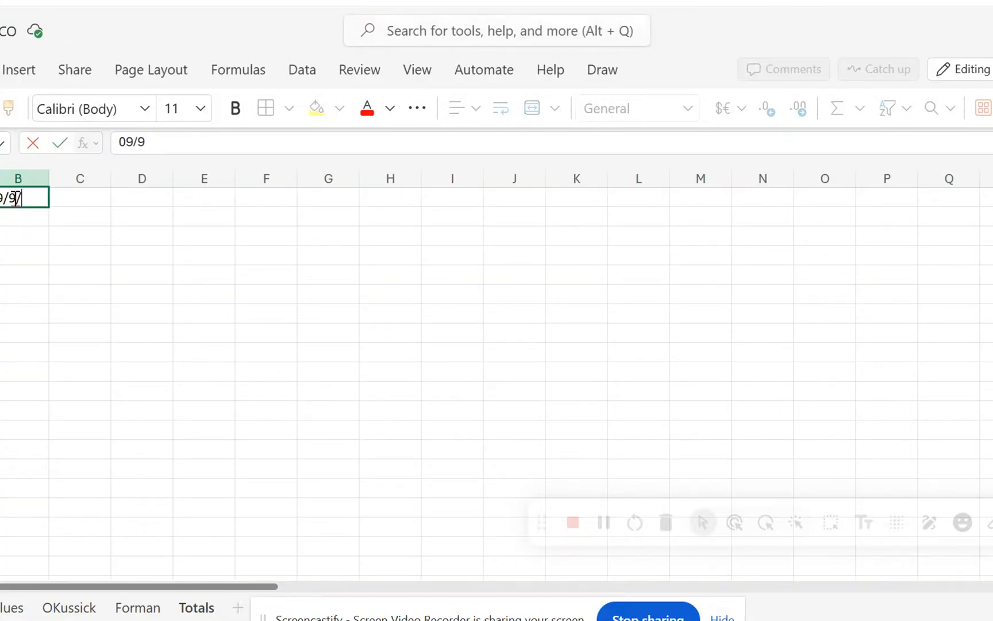
{"action": "type", "text": "/26-9"}
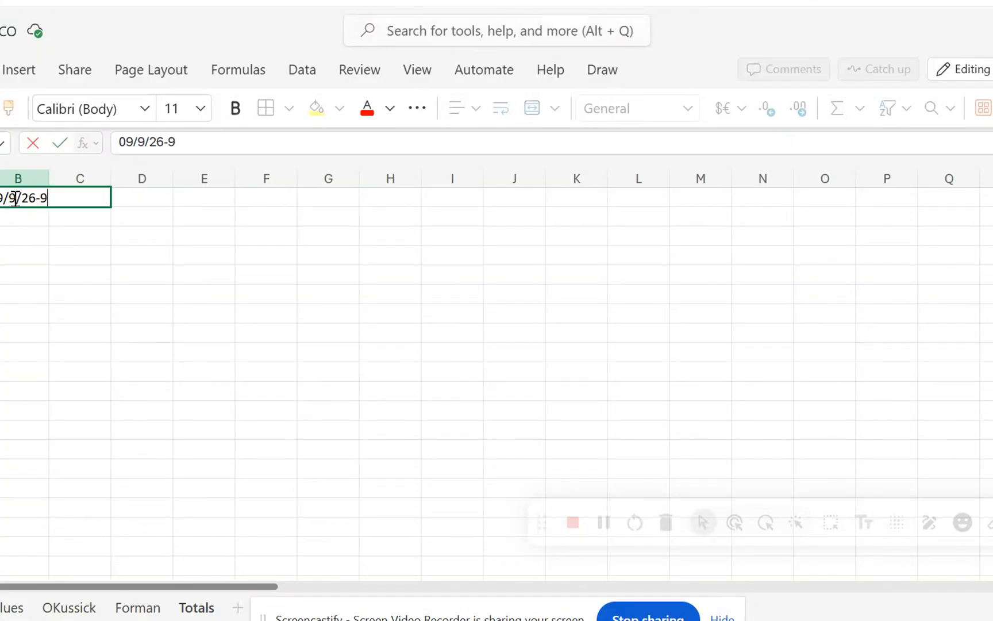
{"action": "type", "text": "/13/26"}
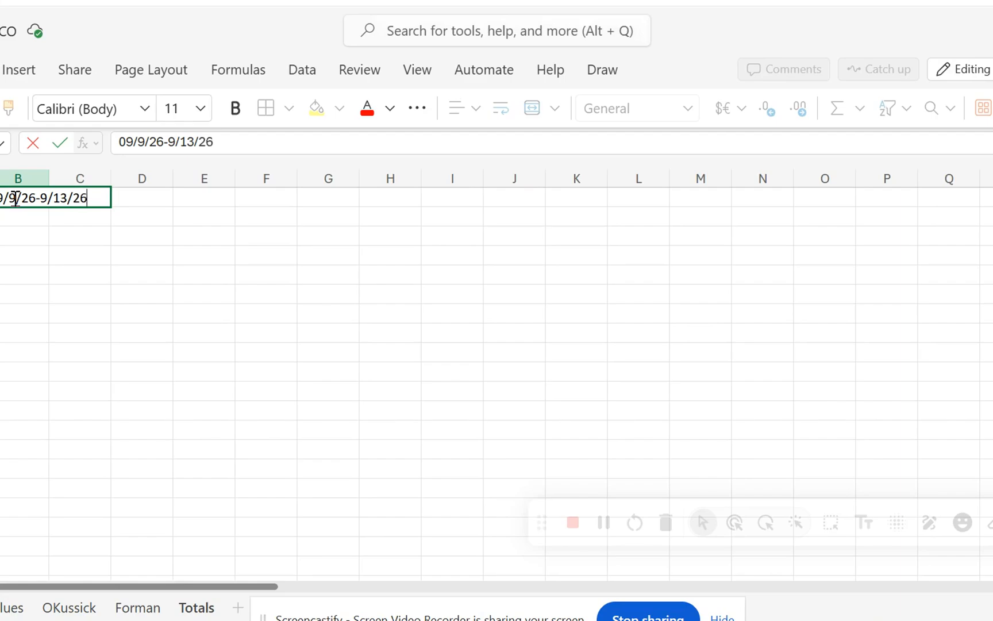
{"action": "key", "text": "Return"}
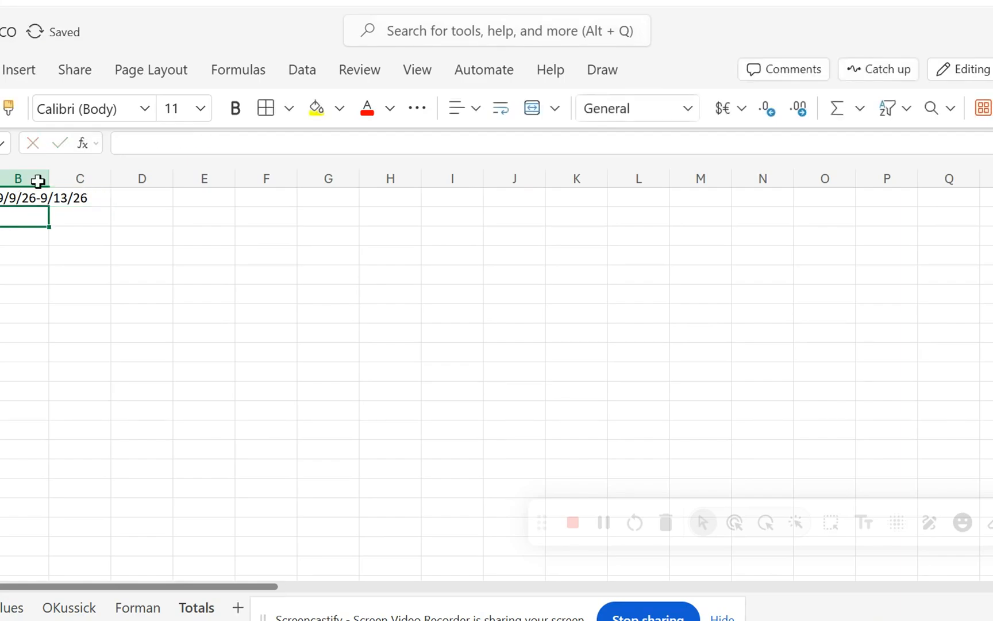
{"action": "left_click_drag", "start_coordinate": [45, 172], "coordinate": [98, 173]}
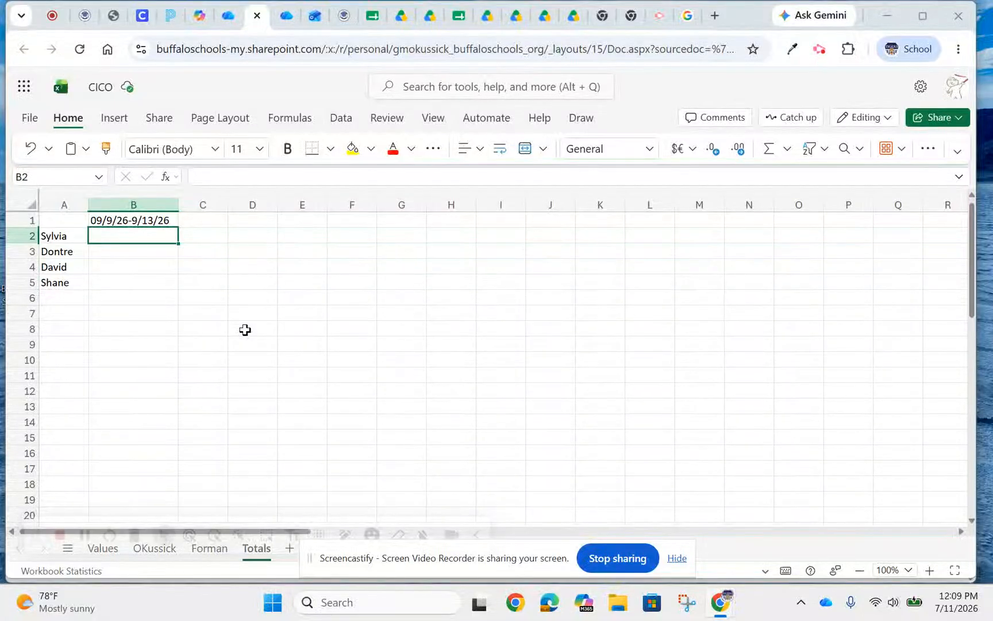
{"action": "left_click_drag", "start_coordinate": [34, 540], "coordinate": [406, 534]}
{"action": "left_click", "coordinate": [160, 552]}
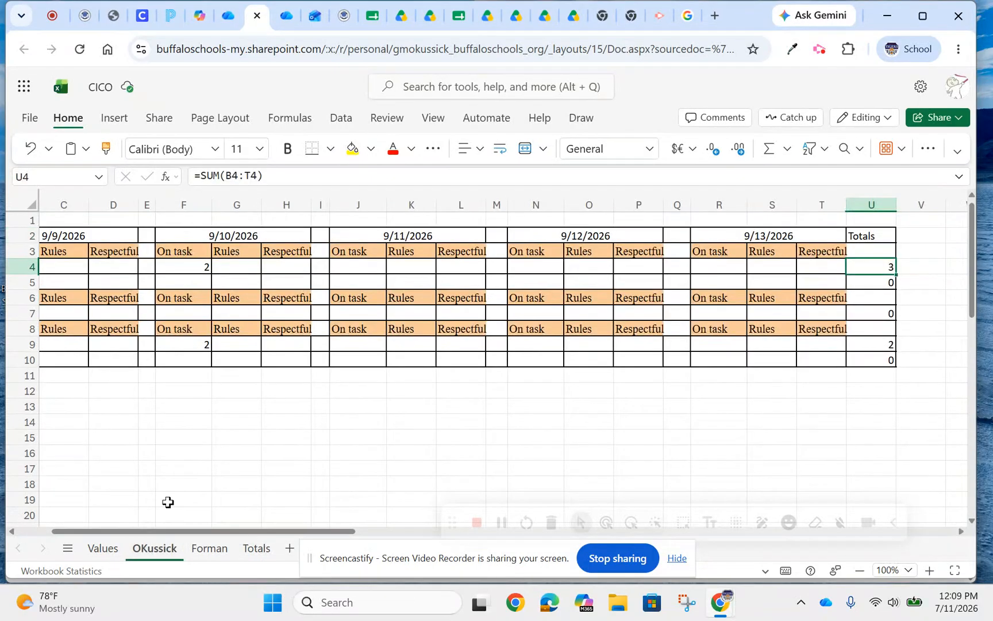
{"action": "mouse_move", "coordinate": [177, 531]}
{"action": "left_mouse_down"}
{"action": "mouse_move", "coordinate": [89, 526]}
{"action": "mouse_move", "coordinate": [194, 521]}
{"action": "left_mouse_up"}
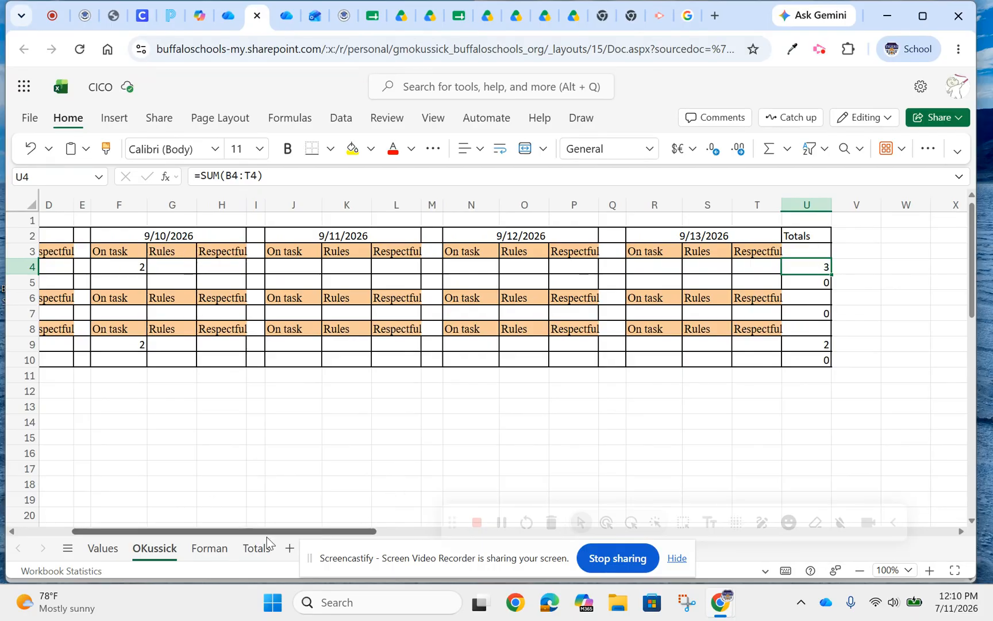
{"action": "left_click", "coordinate": [253, 548]}
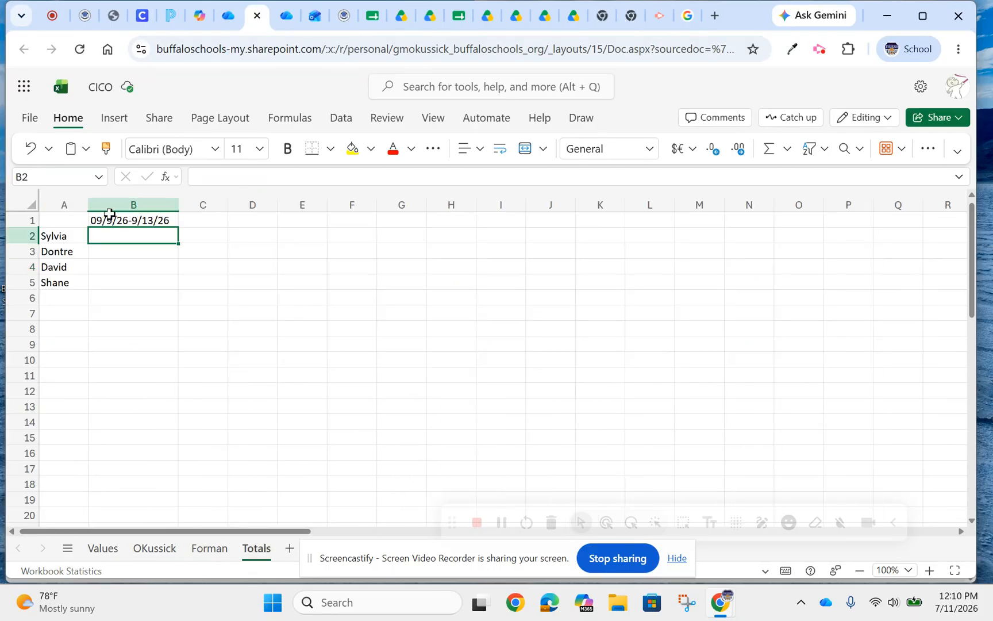
{"action": "left_click", "coordinate": [204, 175]}
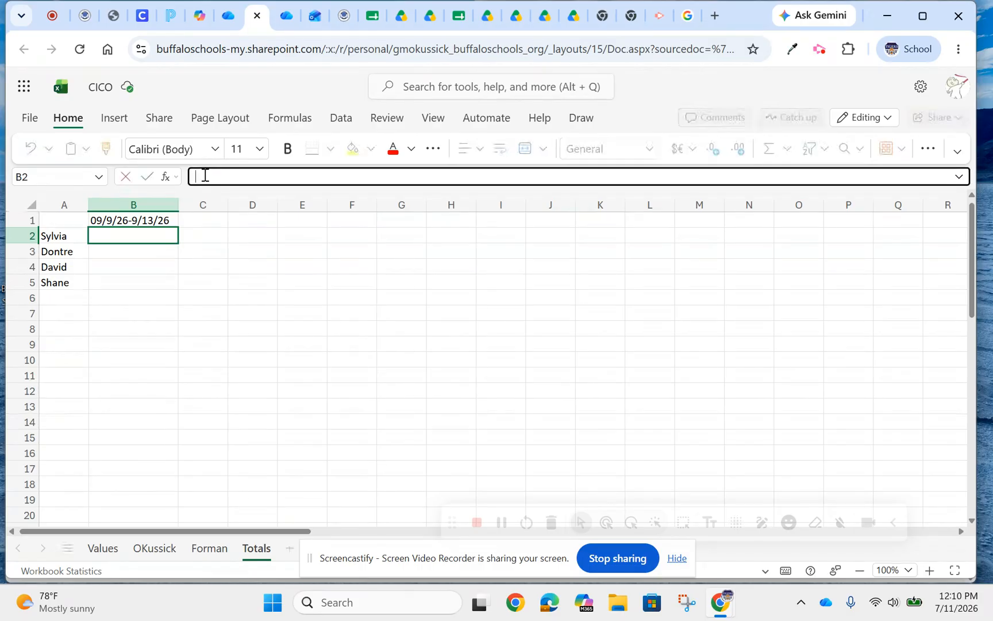
{"action": "type", "text": "=sum"}
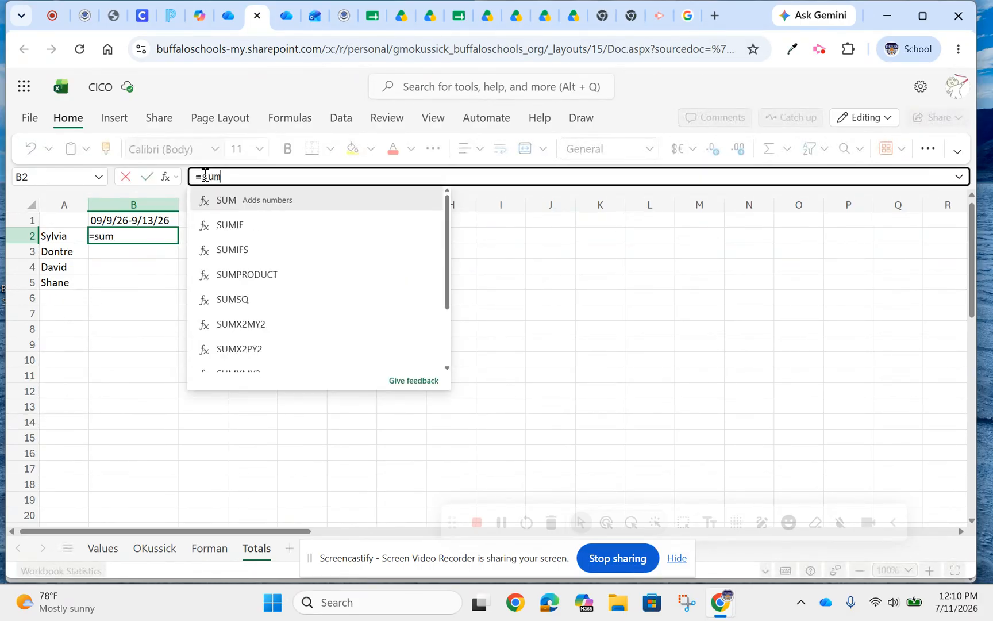
{"action": "type", "text": "("}
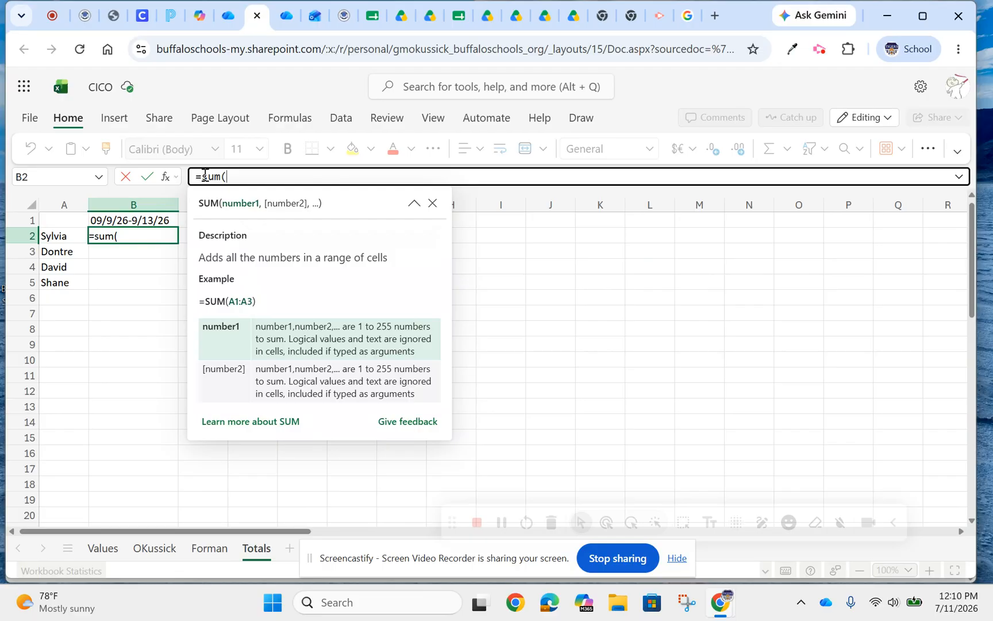
{"action": "type", "text": "OKussick"}
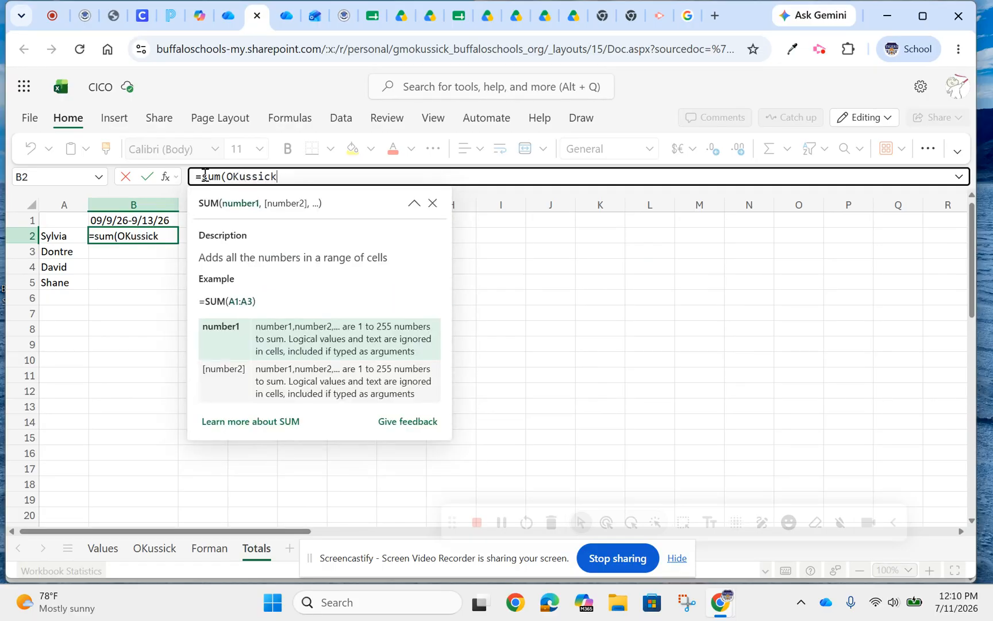
{"action": "type", "text": "!"}
{"action": "left_click", "coordinate": [161, 543]}
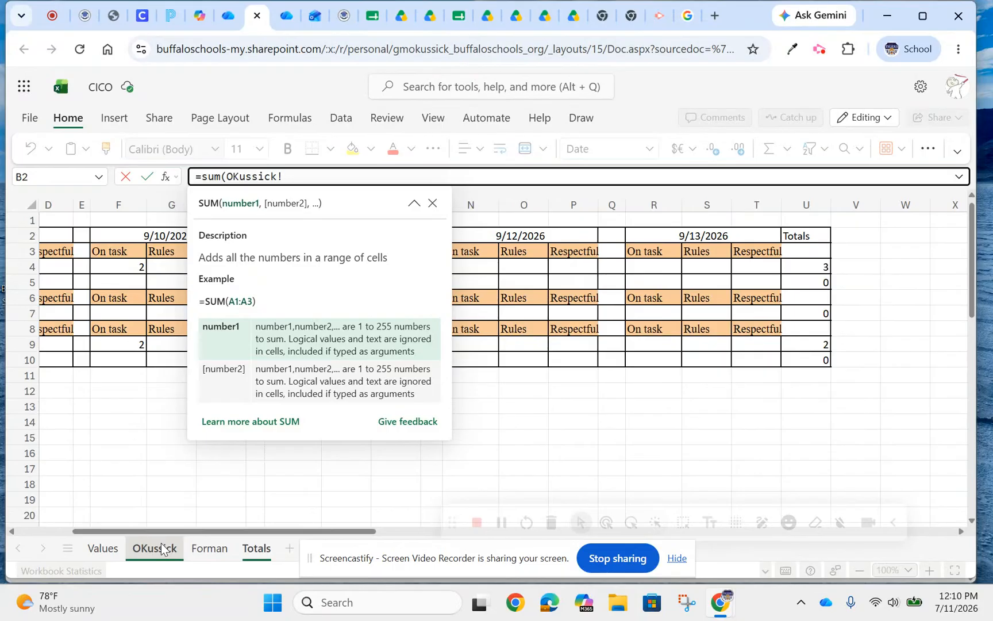
{"action": "left_click", "coordinate": [255, 549]}
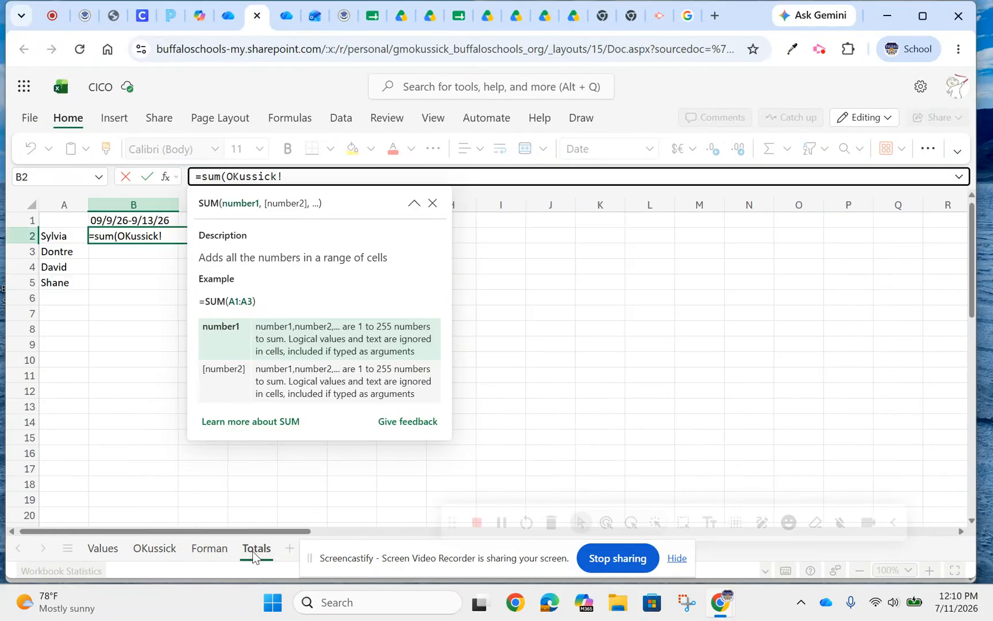
{"action": "type", "text": "U$"}
{"action": "key", "text": "BackSpace"}
{"action": "type", "text": "4,"}
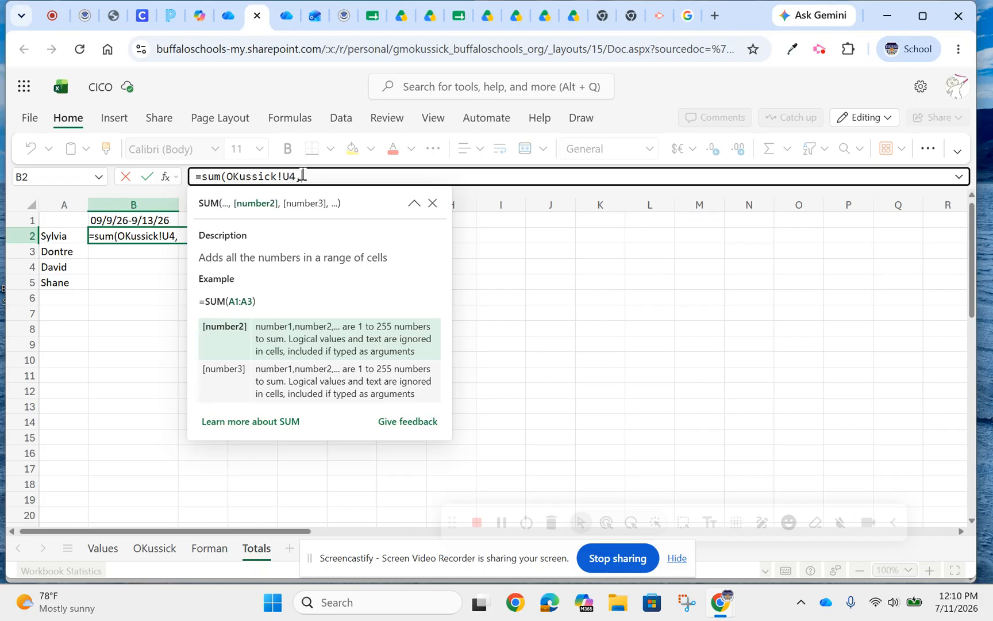
{"action": "type", "text": "OKus"}
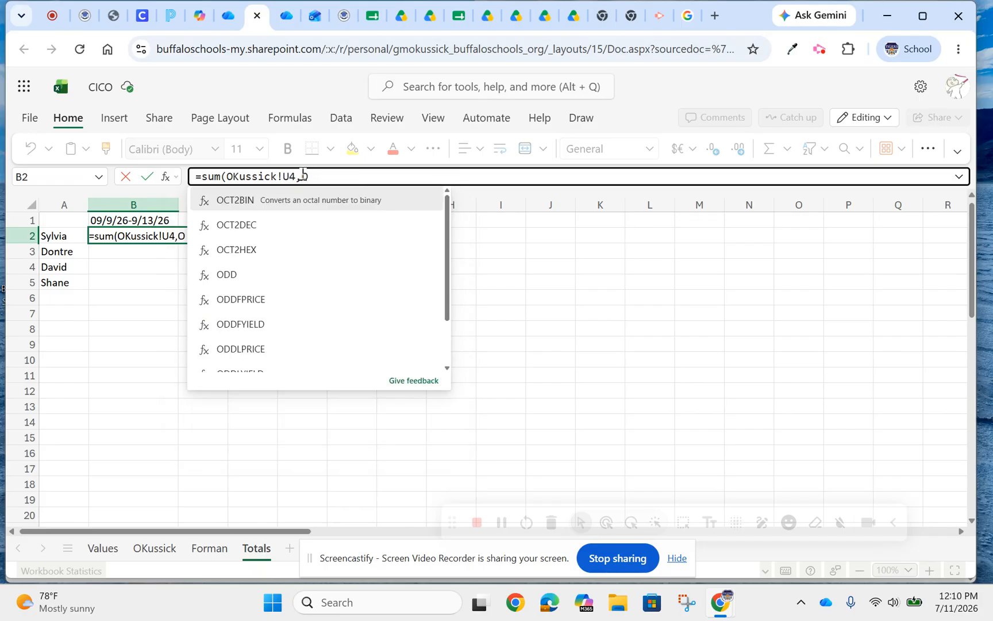
{"action": "type", "text": "sick"}
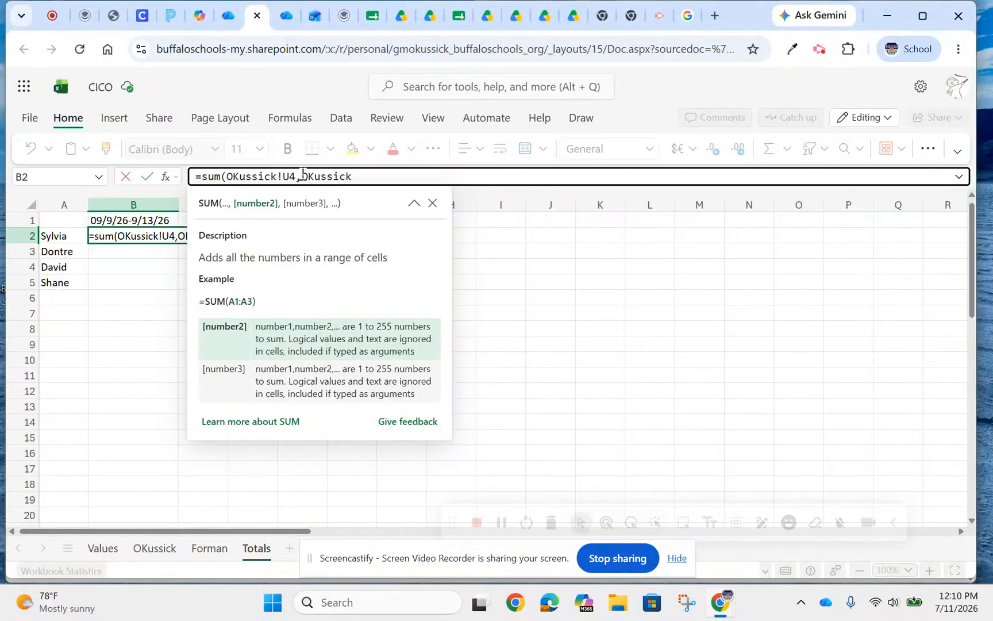
{"action": "type", "text": "!U9,"}
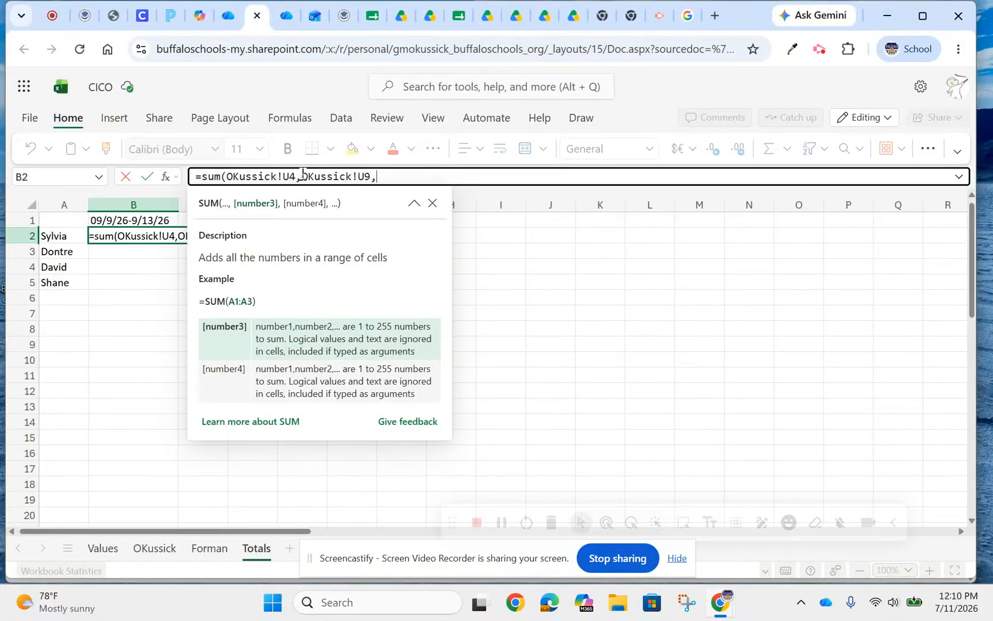
{"action": "left_click", "coordinate": [215, 557]}
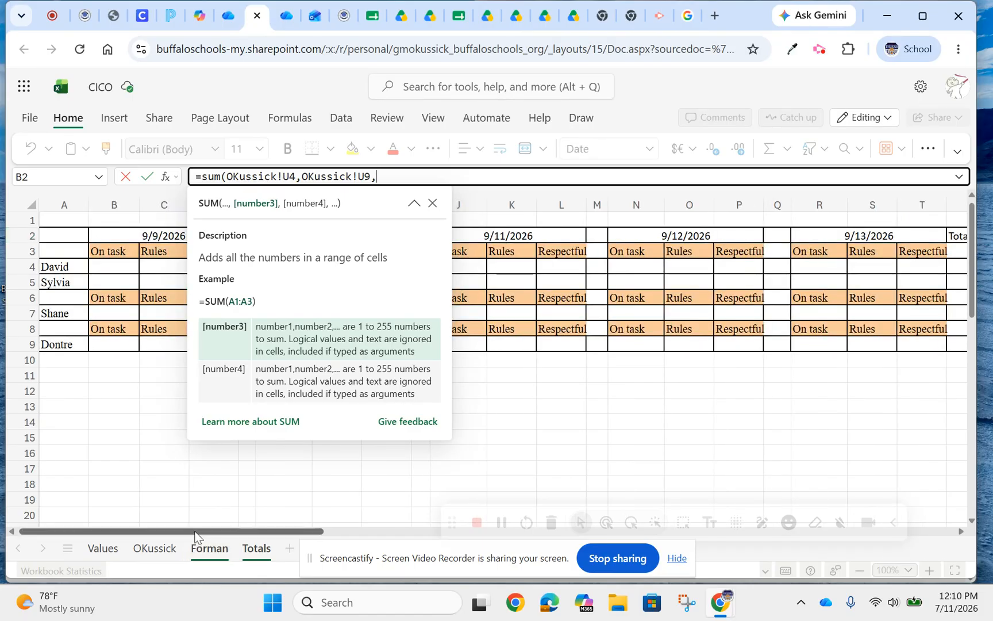
{"action": "left_click_drag", "start_coordinate": [197, 532], "coordinate": [147, 533]}
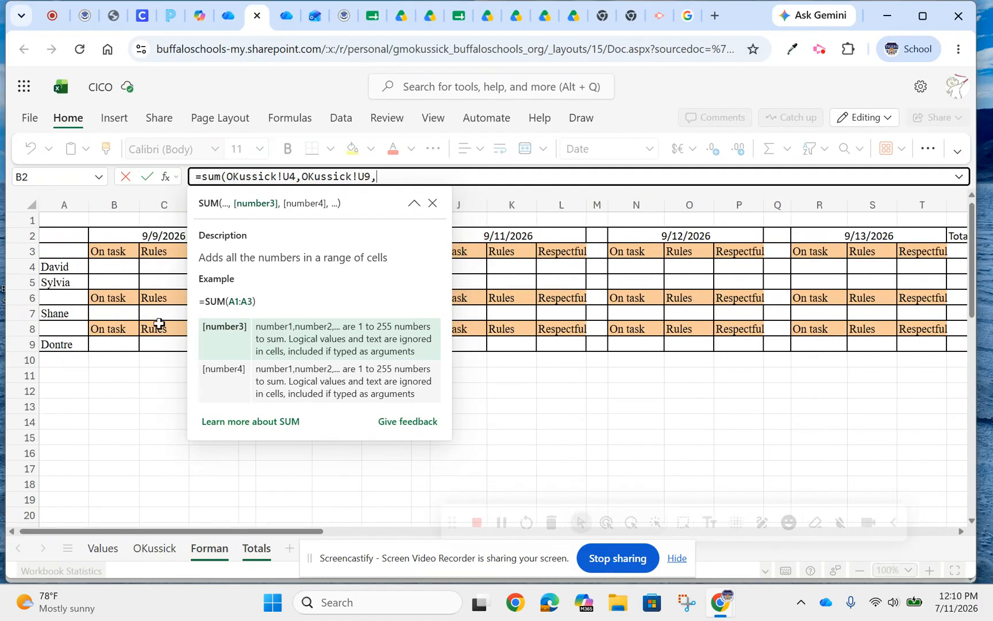
{"action": "left_click", "coordinate": [151, 277]}
{"action": "type", "text": "1"}
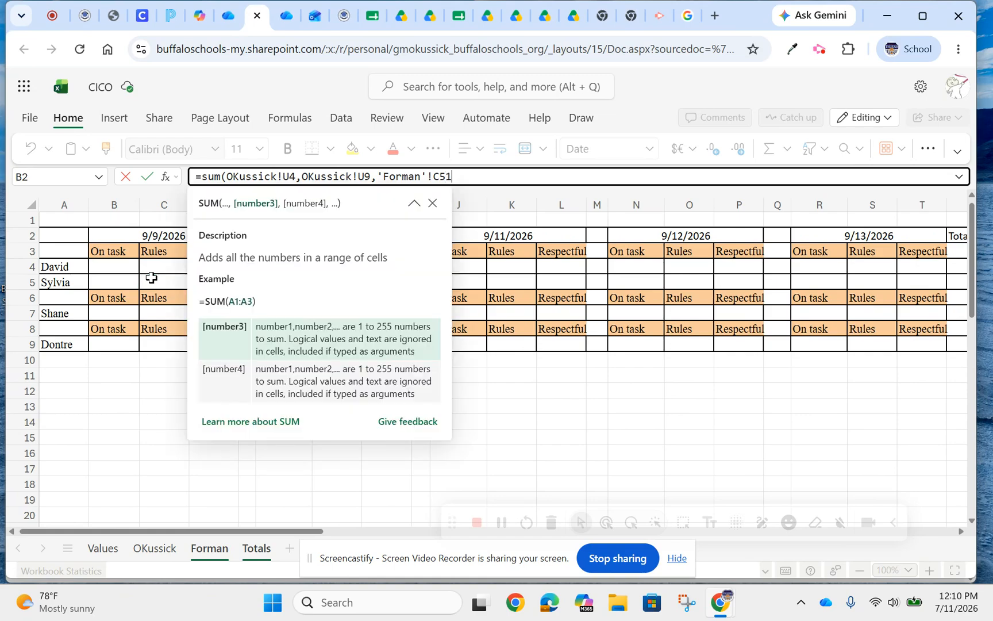
{"action": "key", "text": "Escape"}
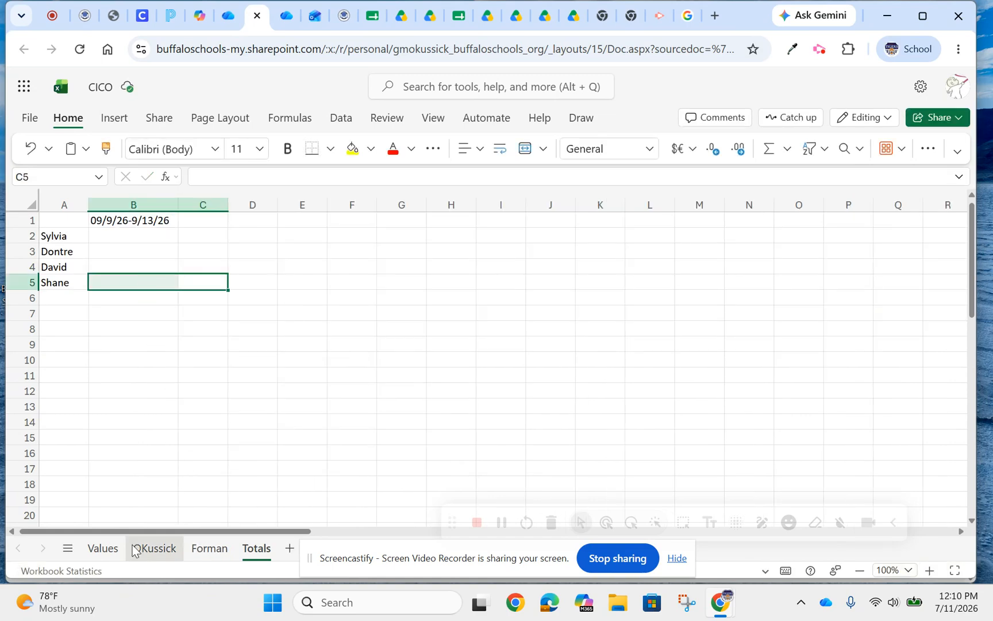
Enter a score of 1 in C5 and S5 on the second staff sheet and return to cell B2 of the Totals sheet.
{"action": "left_click", "coordinate": [213, 549]}
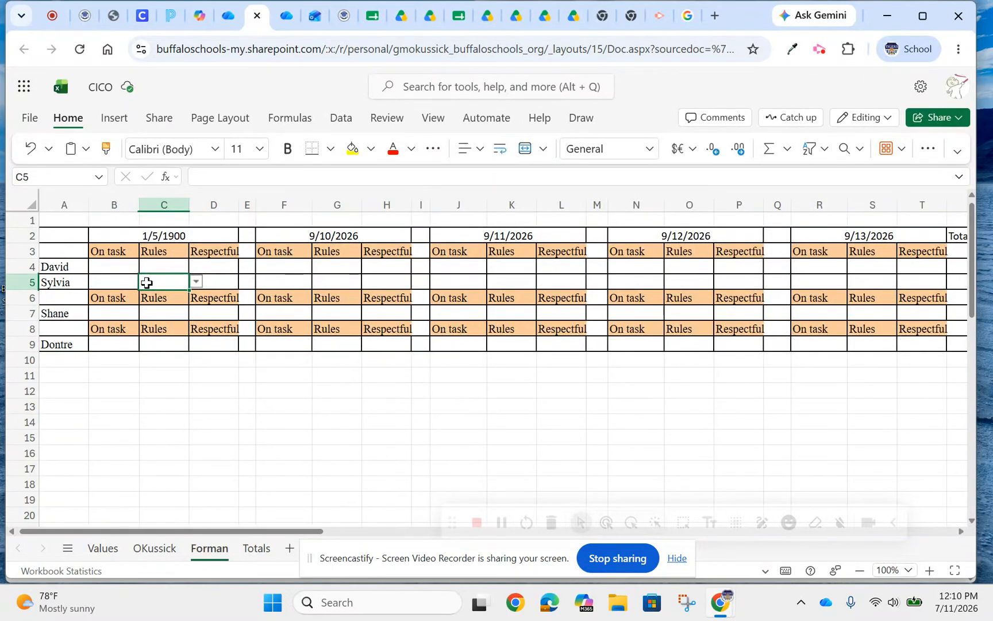
{"action": "left_click", "coordinate": [147, 282]}
{"action": "type", "text": "1"}
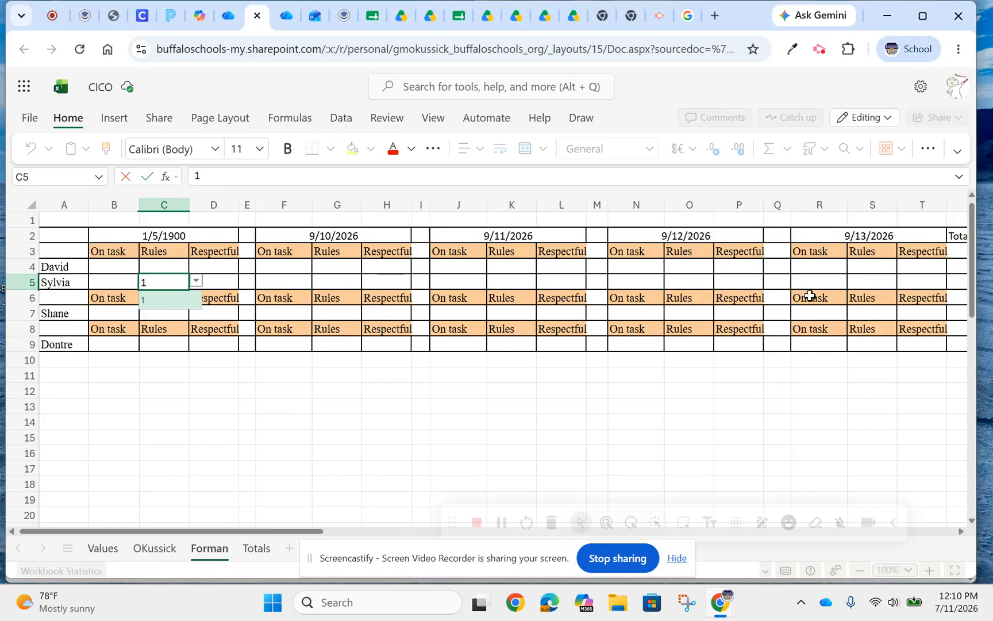
{"action": "left_click", "coordinate": [853, 282]}
{"action": "type", "text": "1"}
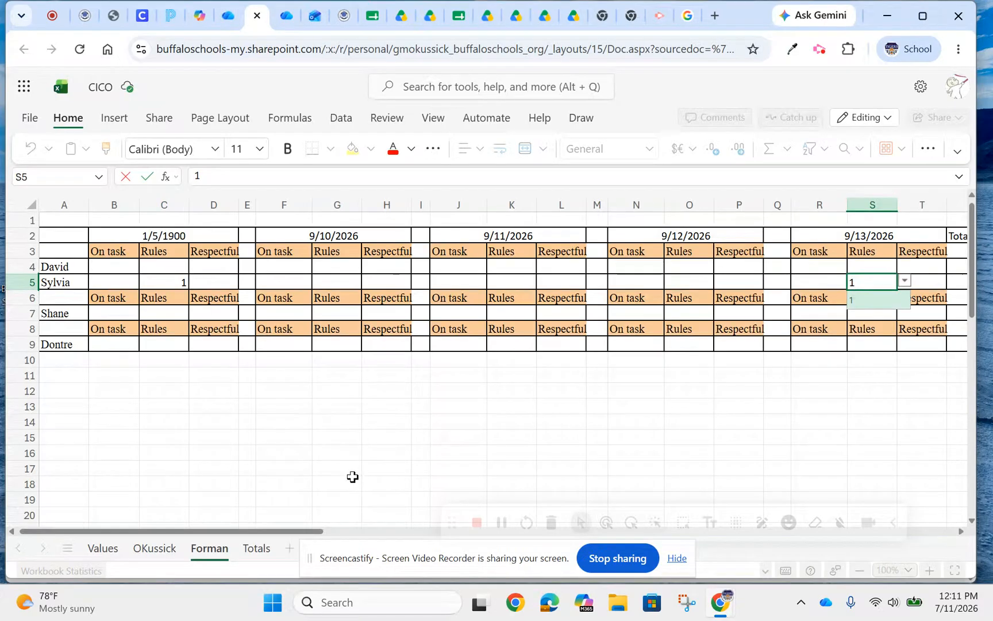
{"action": "left_click_drag", "start_coordinate": [138, 532], "coordinate": [158, 531]}
{"action": "left_click", "coordinate": [200, 549]}
{"action": "left_click", "coordinate": [257, 548]}
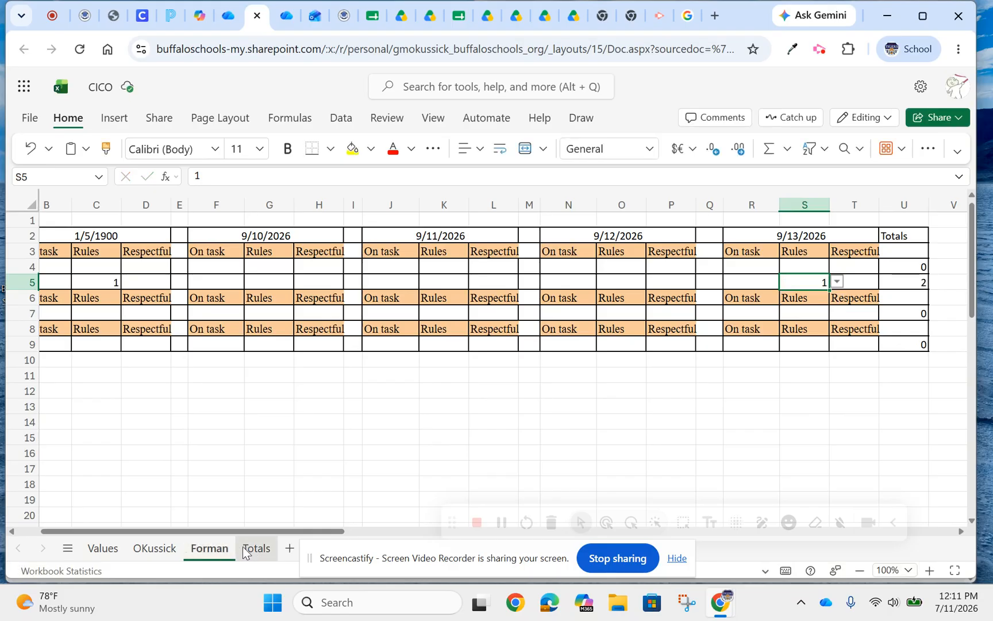
{"action": "left_click", "coordinate": [129, 239]}
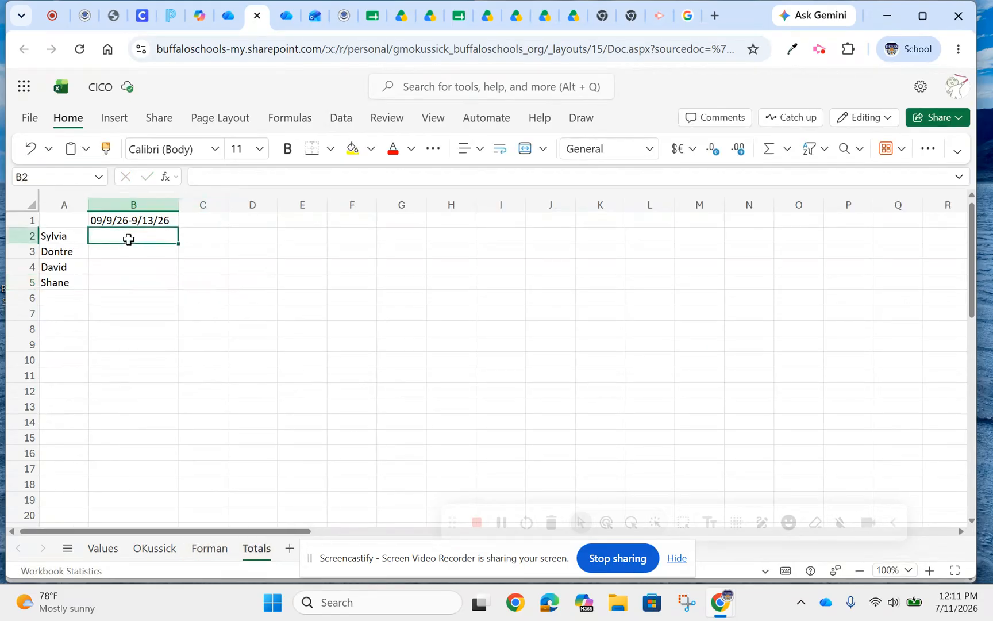
Enter a SUM formula in B2 of the Totals sheet adding cells U4 and U9 from the first staff sheet.
{"action": "left_click", "coordinate": [224, 179]}
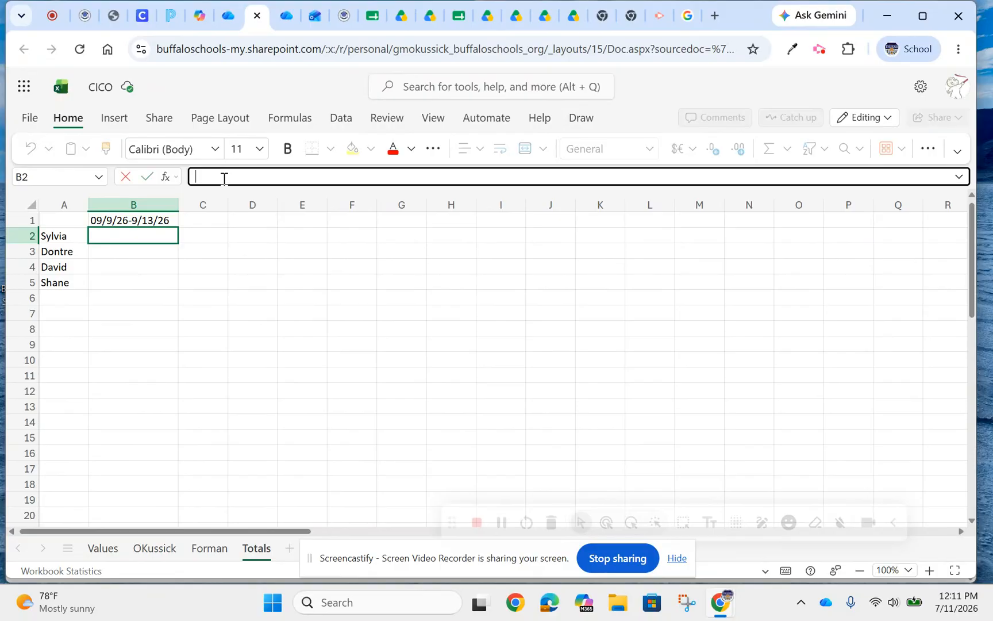
{"action": "type", "text": "="}
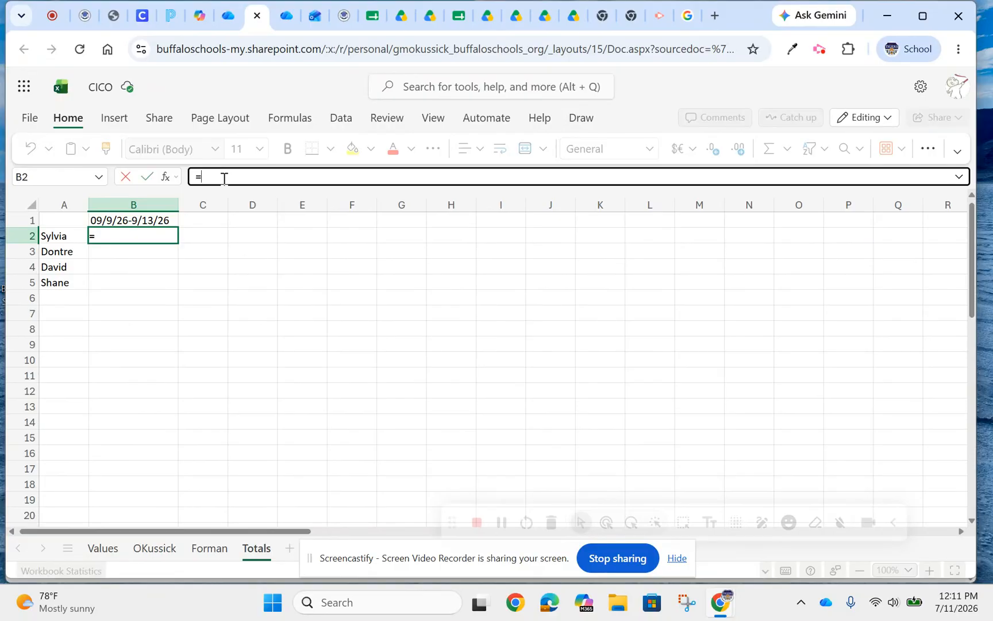
{"action": "type", "text": "sum"}
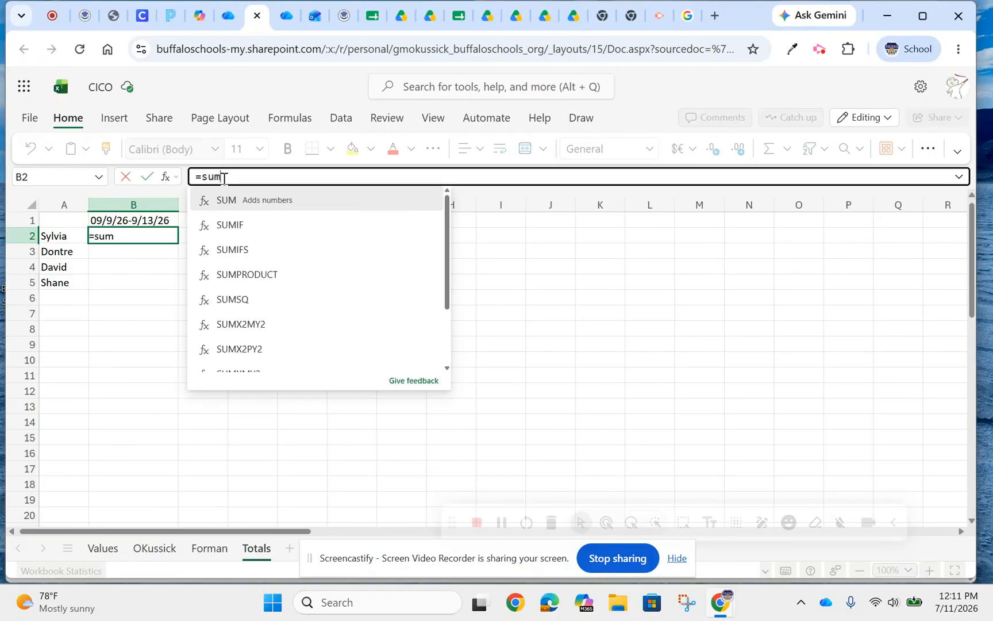
{"action": "type", "text": "("}
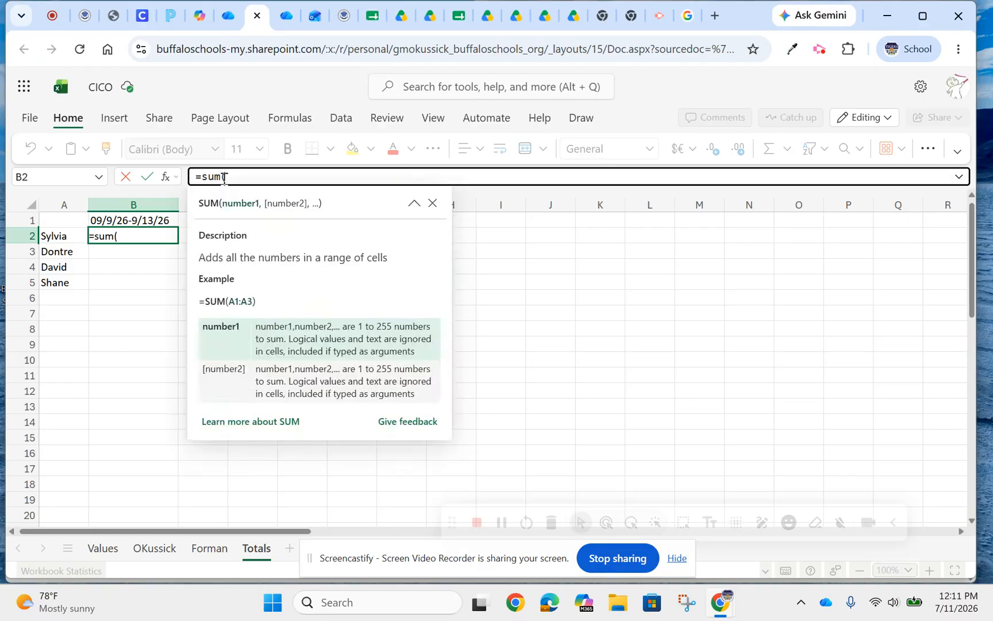
{"action": "type", "text": "OKussick!U"}
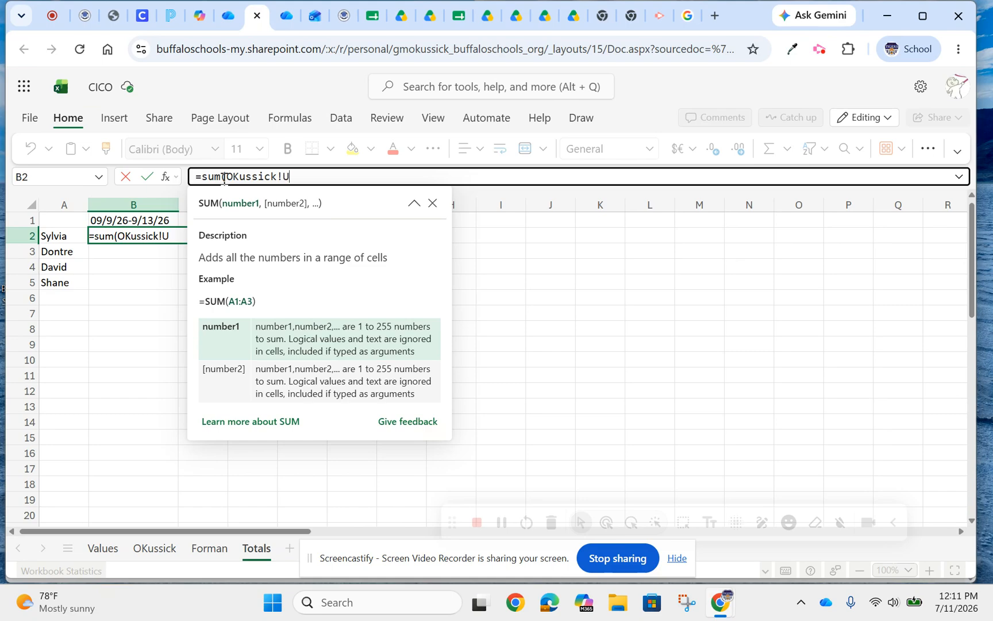
{"action": "type", "text": "4,"}
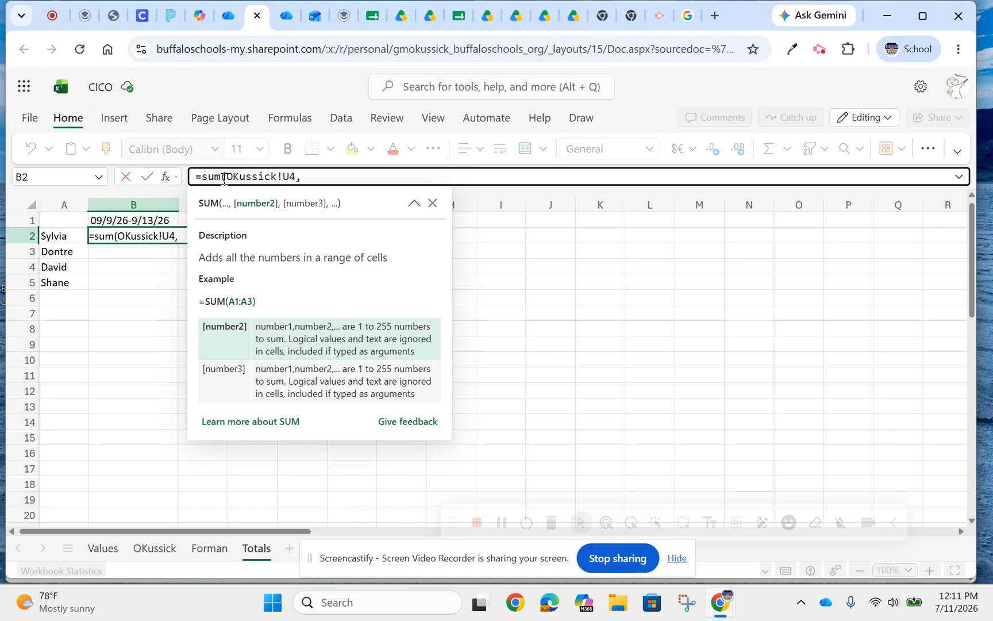
{"action": "type", "text": "OKussickU9"}
{"action": "key", "text": "BackSpace"}
{"action": "key", "text": "BackSpace"}
{"action": "type", "text": "!U9"}
Check the student's total cell on the second staff sheet and add that sheet's U5 to the SUM formula in Totals B2.
{"action": "left_click", "coordinate": [206, 550]}
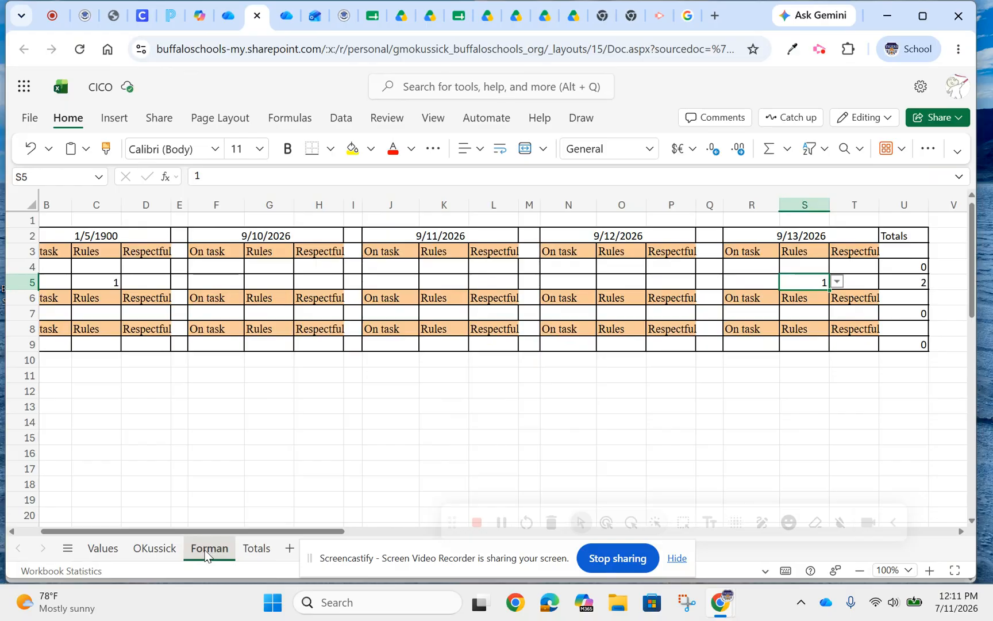
{"action": "left_click", "coordinate": [244, 548]}
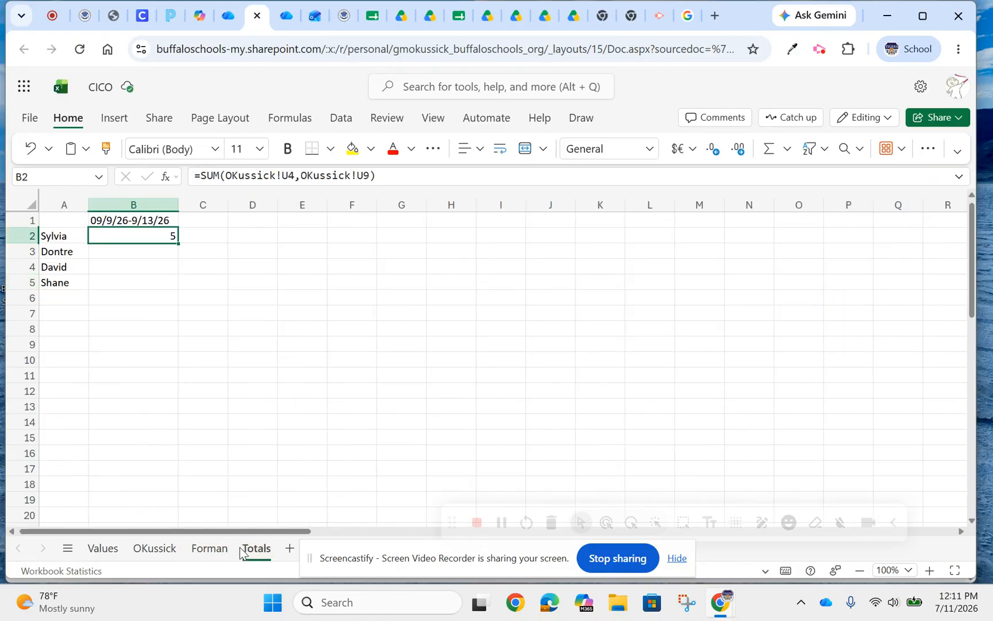
{"action": "left_click", "coordinate": [370, 176]}
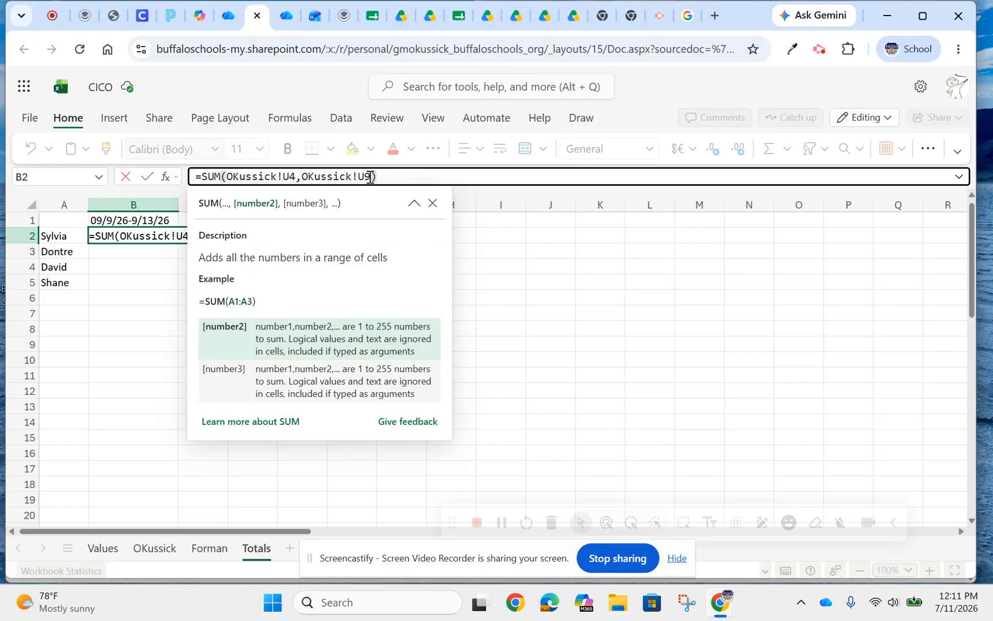
{"action": "type", "text": ","}
{"action": "type", "text": "Forma"}
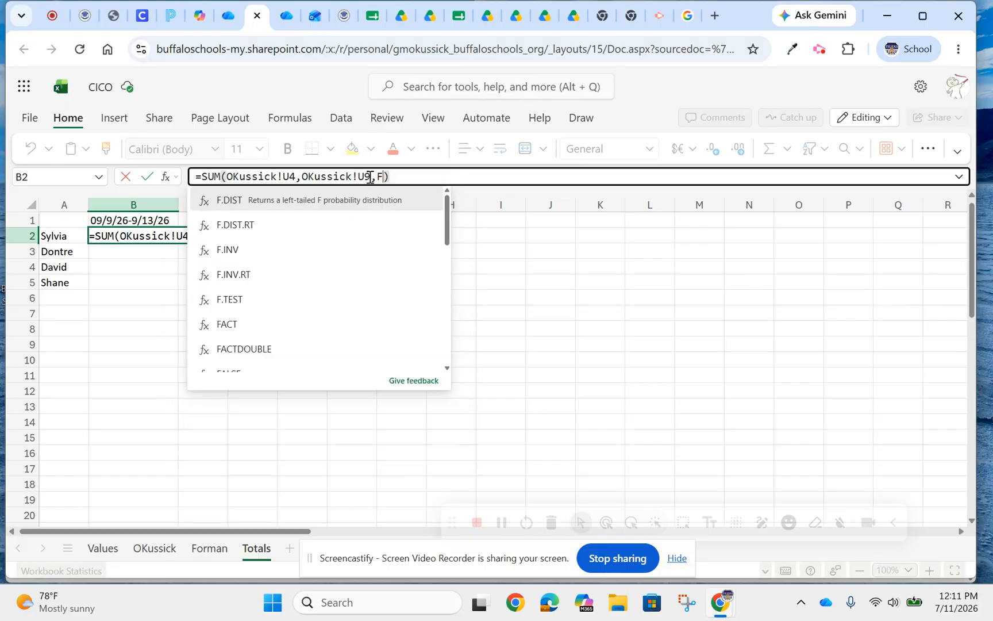
{"action": "type", "text": "n"}
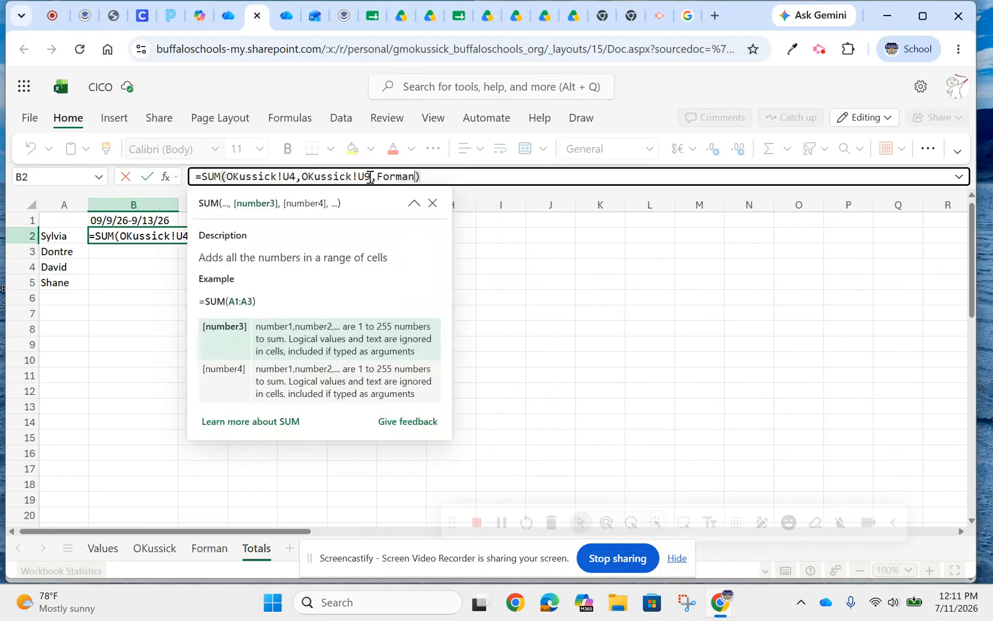
{"action": "type", "text": "!U5"}
{"action": "left_click", "coordinate": [439, 177]}
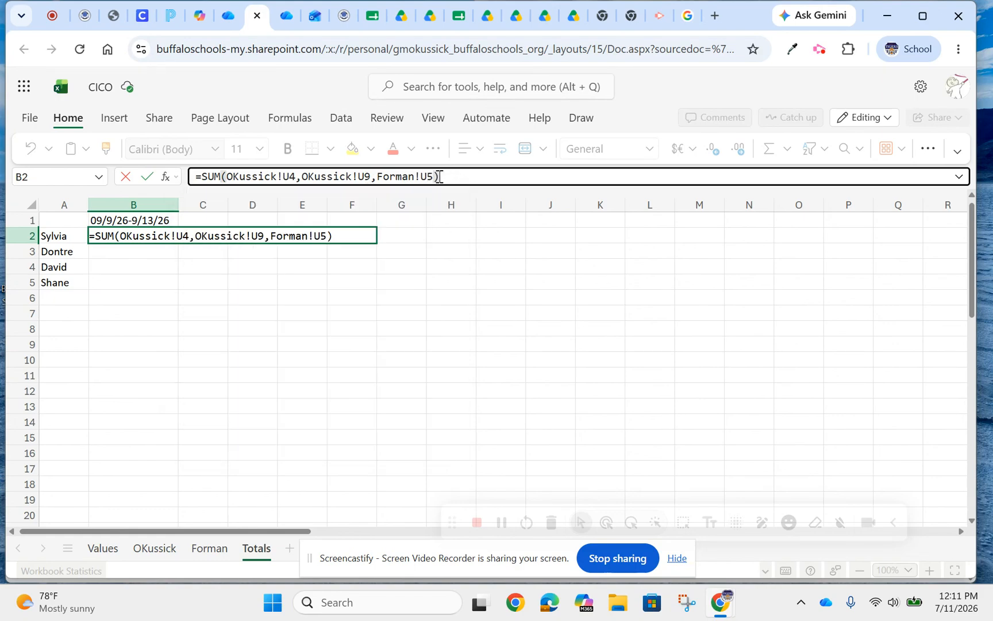
{"action": "key", "text": "Return"}
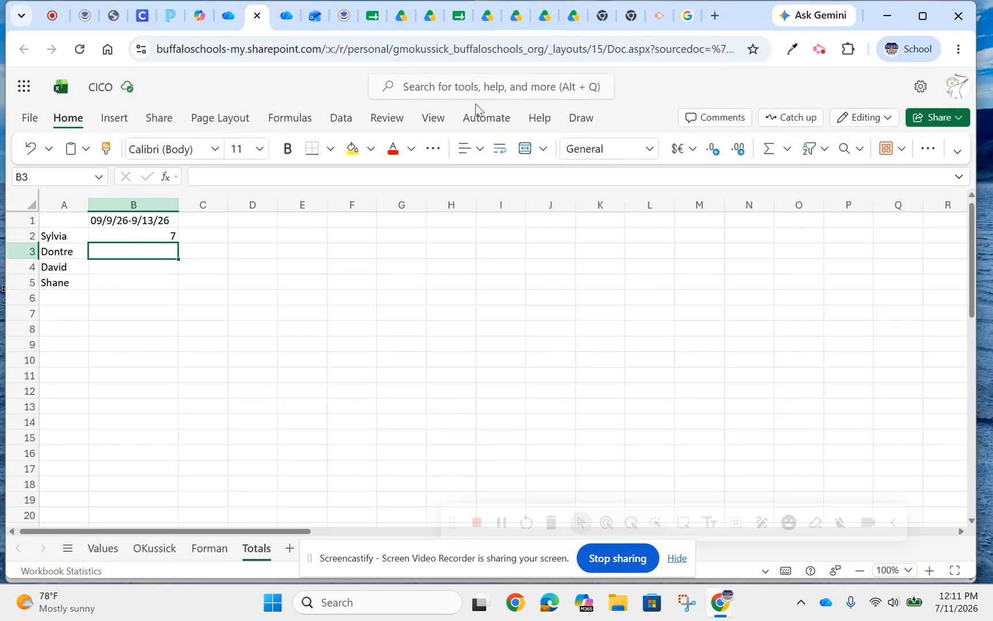
Review cells B2 through B5 on the Totals sheet and examine the student rows and totals on the first staff sheet.
{"action": "left_click", "coordinate": [126, 238]}
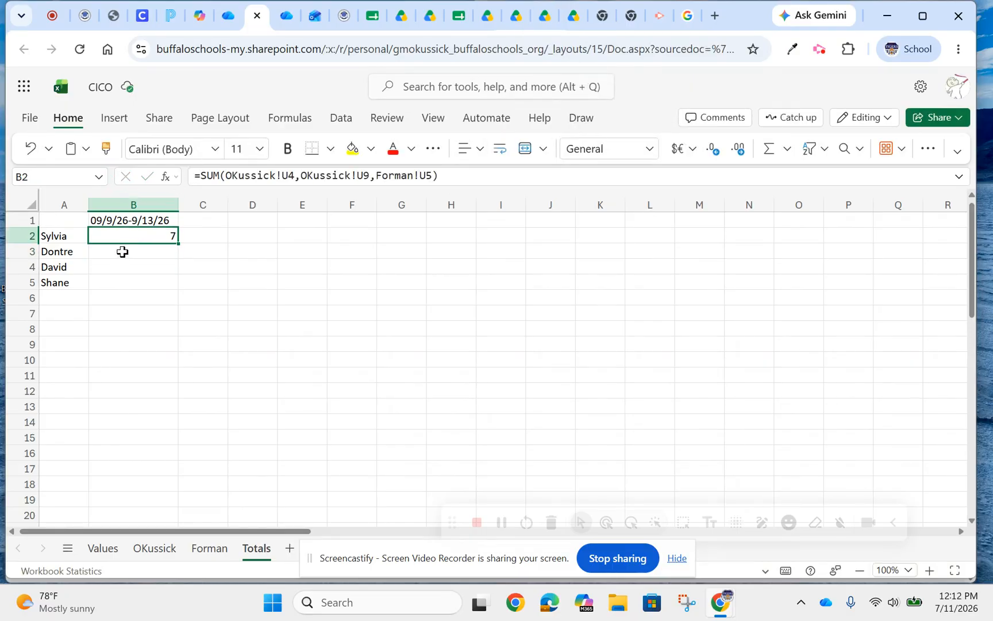
{"action": "left_click", "coordinate": [121, 252]}
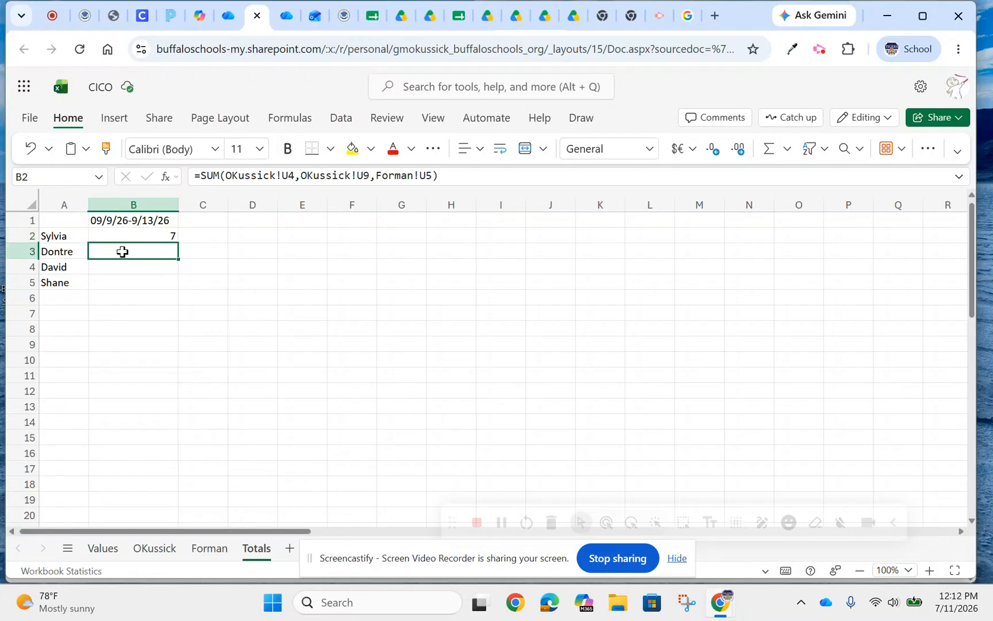
{"action": "left_click", "coordinate": [120, 266]}
{"action": "left_click", "coordinate": [118, 282]}
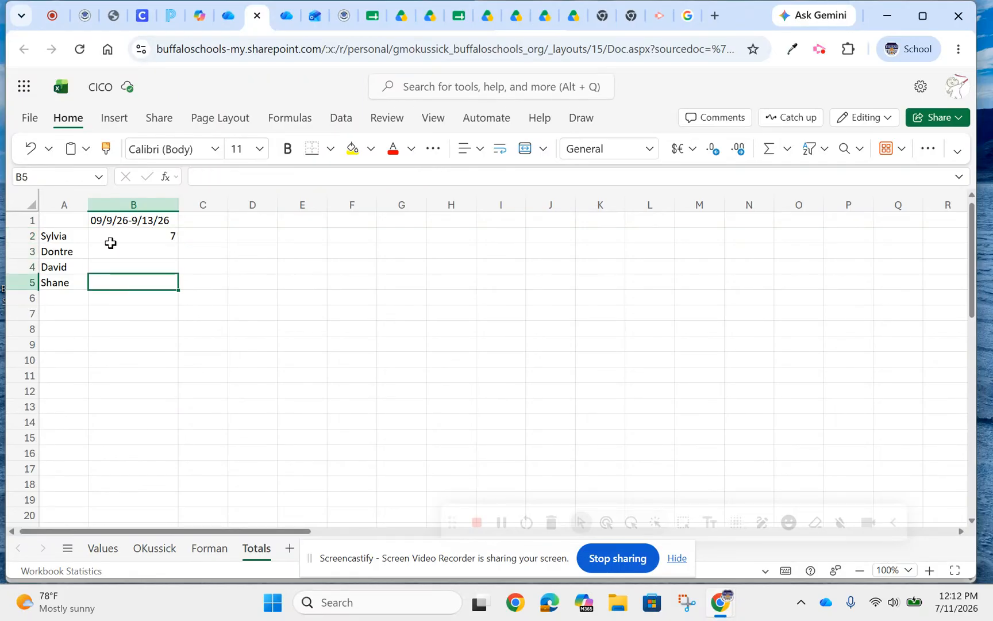
{"action": "left_click", "coordinate": [157, 548]}
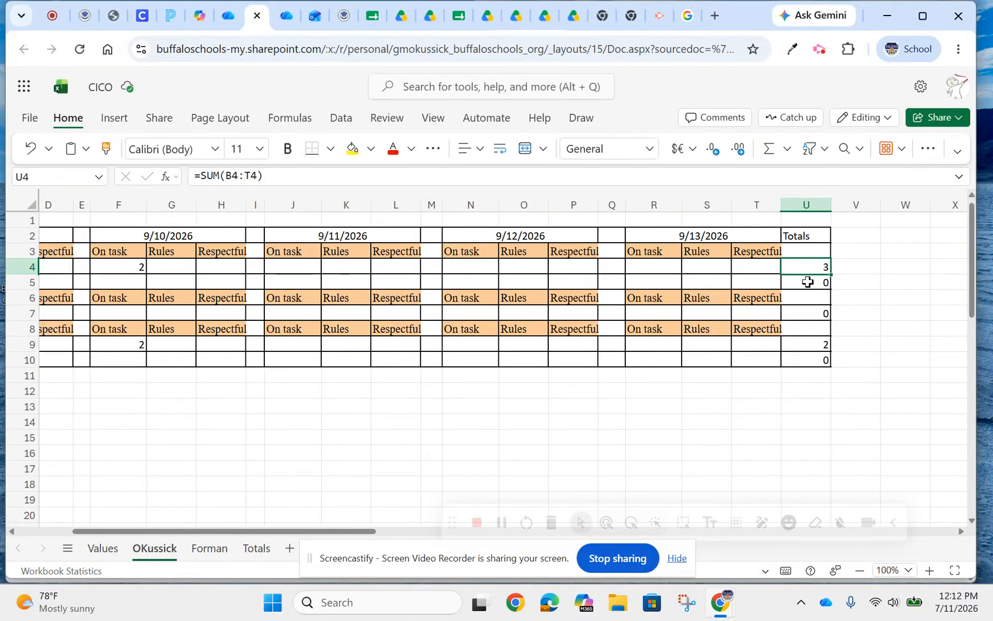
{"action": "left_click_drag", "start_coordinate": [279, 532], "coordinate": [199, 533]}
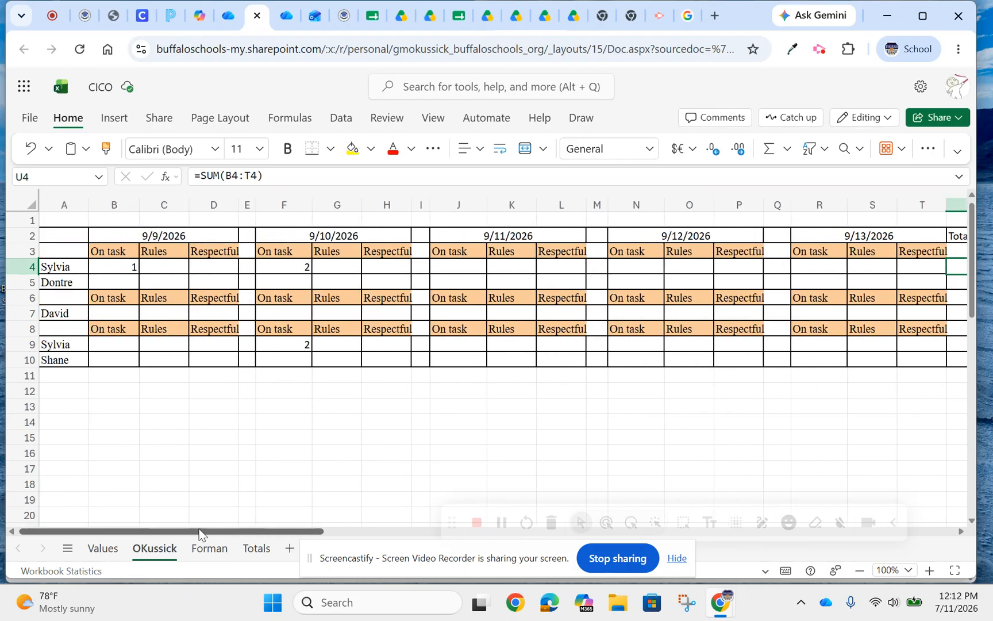
{"action": "mouse_move", "coordinate": [198, 529]}
{"action": "left_mouse_down"}
{"action": "mouse_move", "coordinate": [274, 524]}
{"action": "mouse_move", "coordinate": [206, 525]}
{"action": "left_mouse_up"}
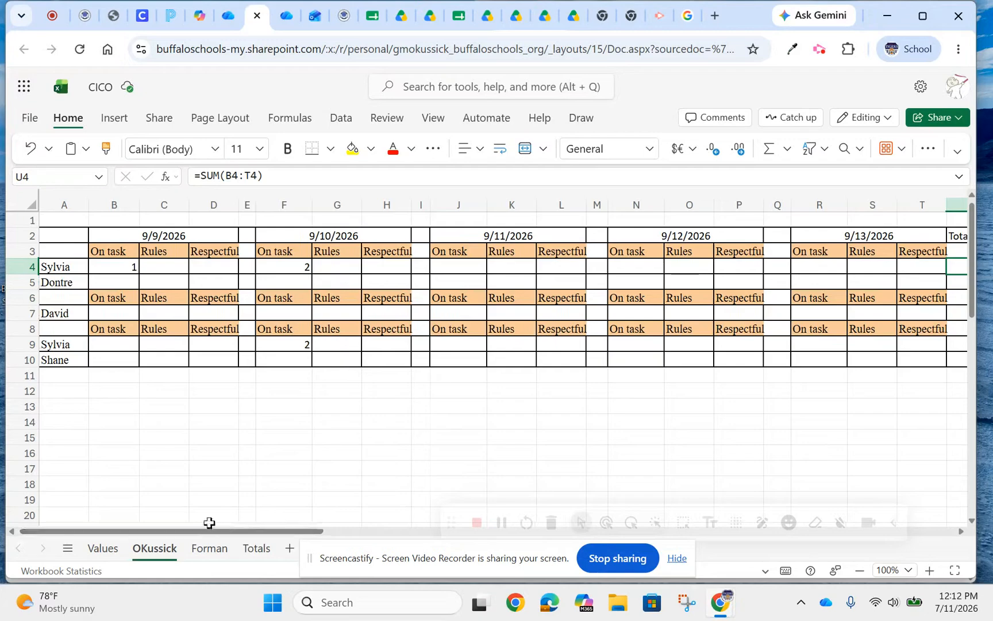
{"action": "left_click", "coordinate": [253, 548]}
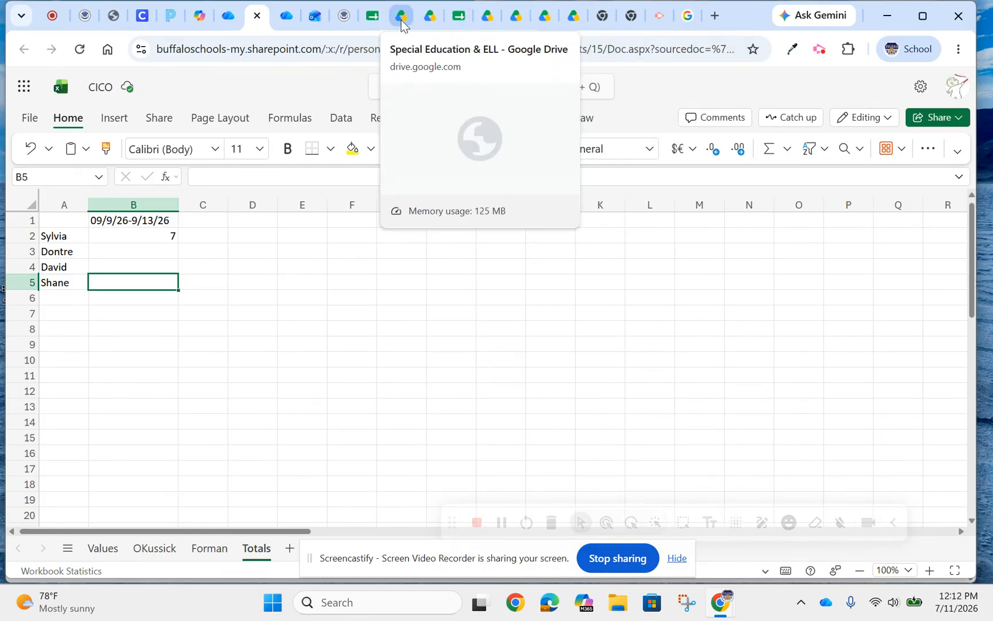
Switch to the Copy of CICO Master spreadsheet in Google Sheets and view its student totals sheet.
{"action": "left_click", "coordinate": [453, 23]}
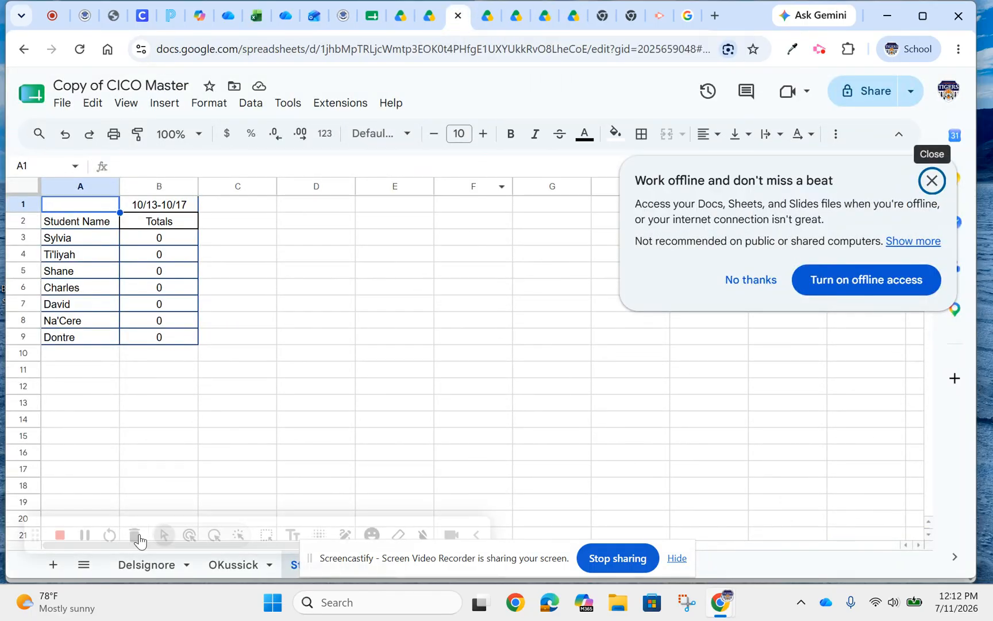
{"action": "left_click", "coordinate": [79, 548]}
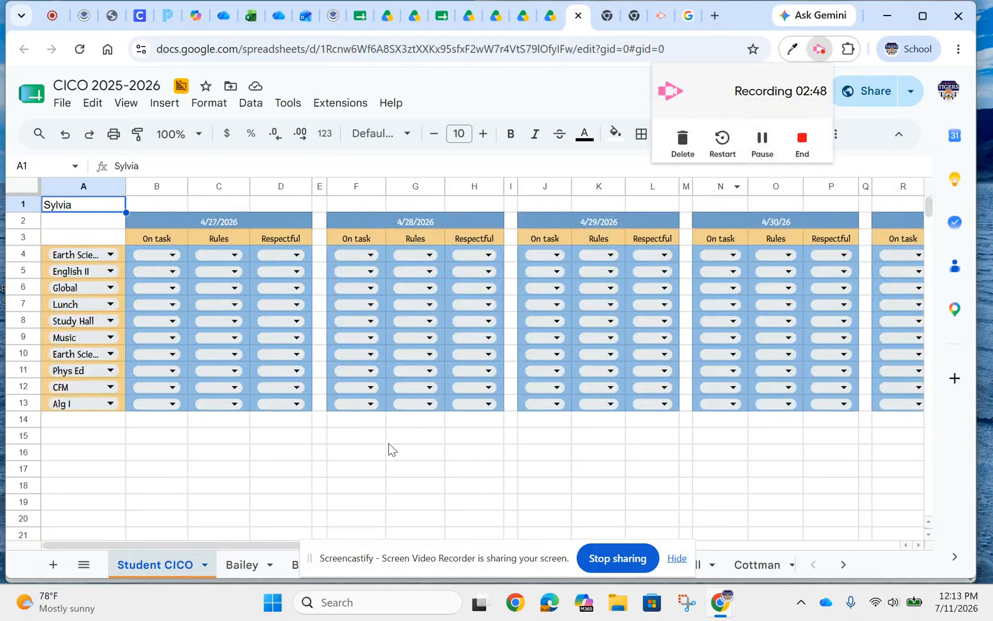